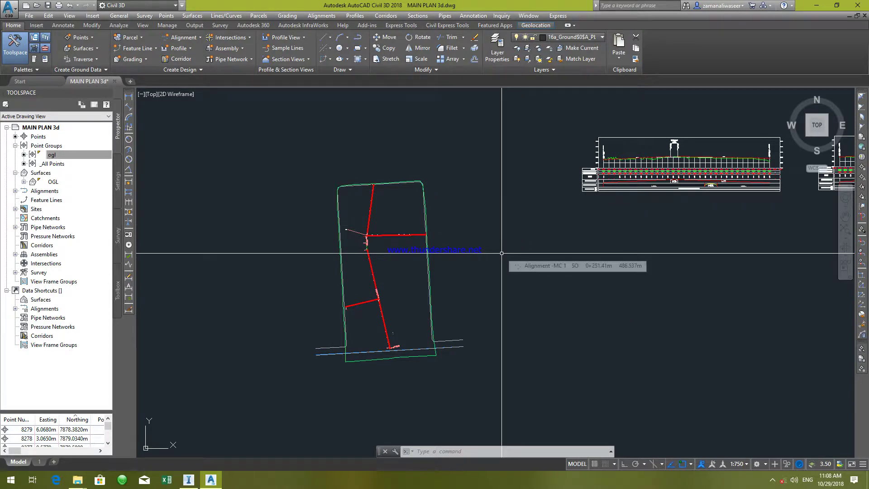
Show the Civil metric subassembly tool palettes and bring up the set of common assemblies.
mouse_move(404, 292)
middle_mouse_down()
mouse_move(430, 268)
mouse_move(445, 279)
middle_mouse_up()
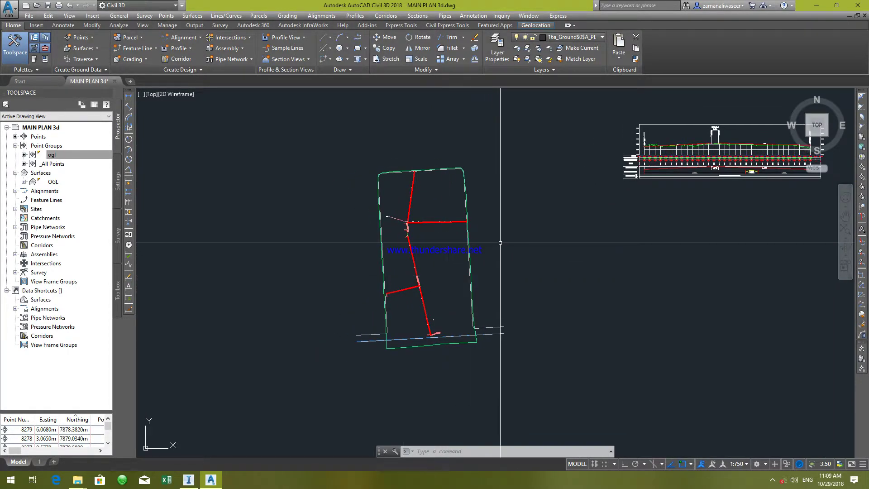
middle_click_drag(557, 217, 547, 240)
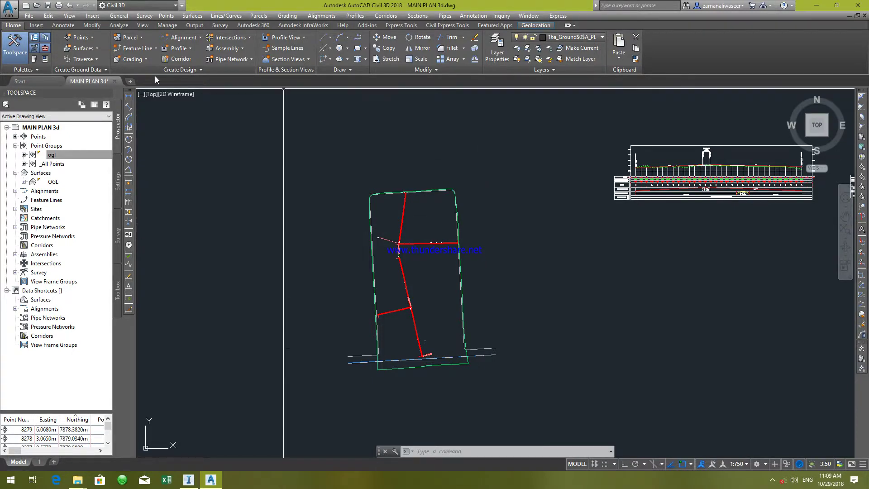
left_click(35, 59)
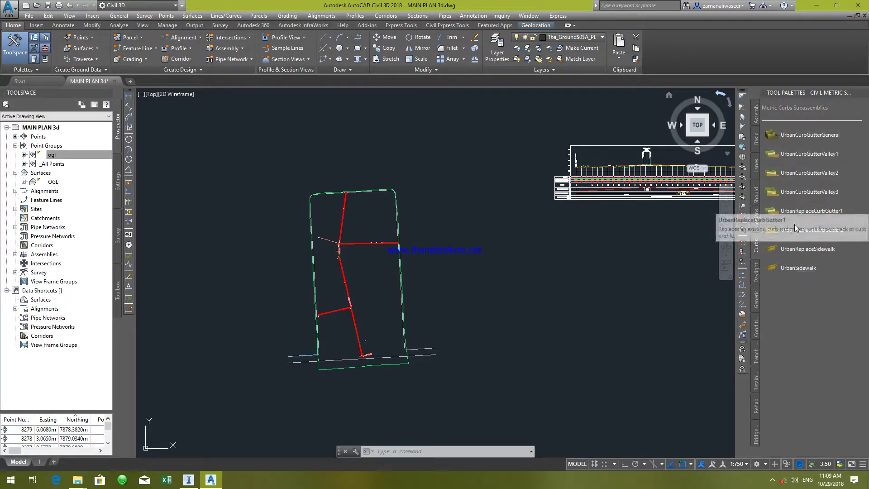
left_click(757, 116)
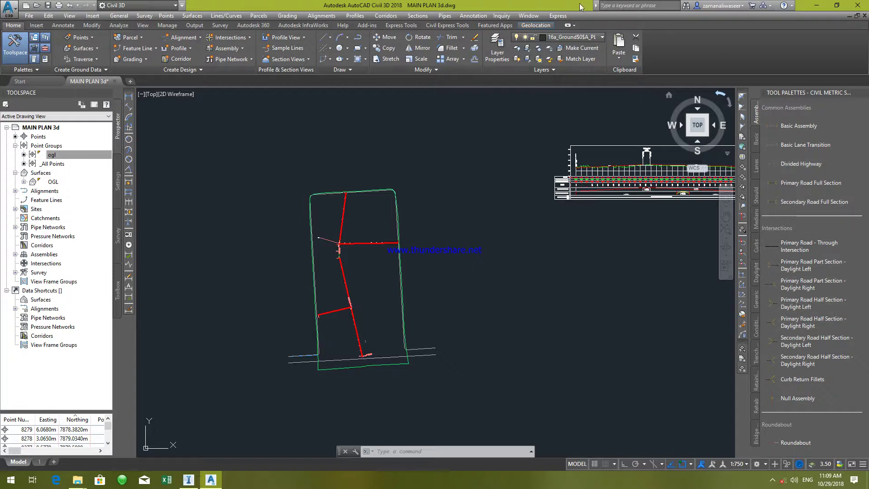
Create an assembly named "Assembly - A" of type Other and place its baseline in the empty area beside the site plan.
left_click(386, 16)
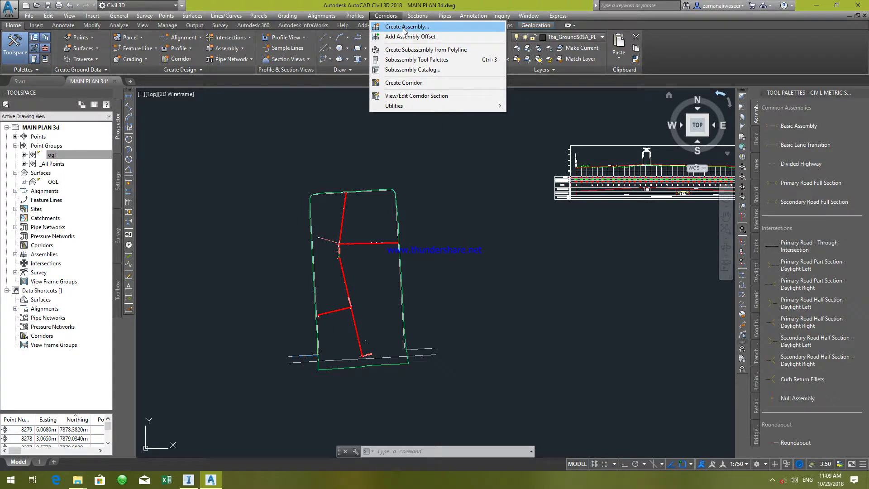
left_click(403, 27)
double_click(433, 177)
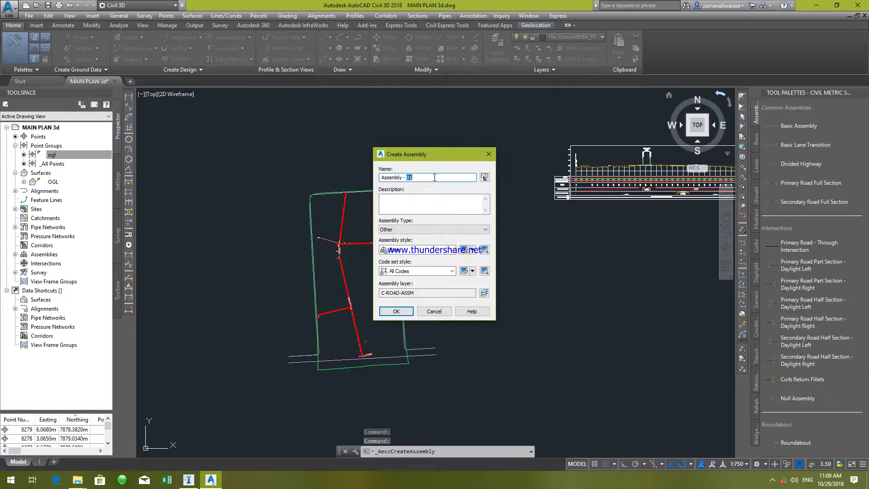
type("01")
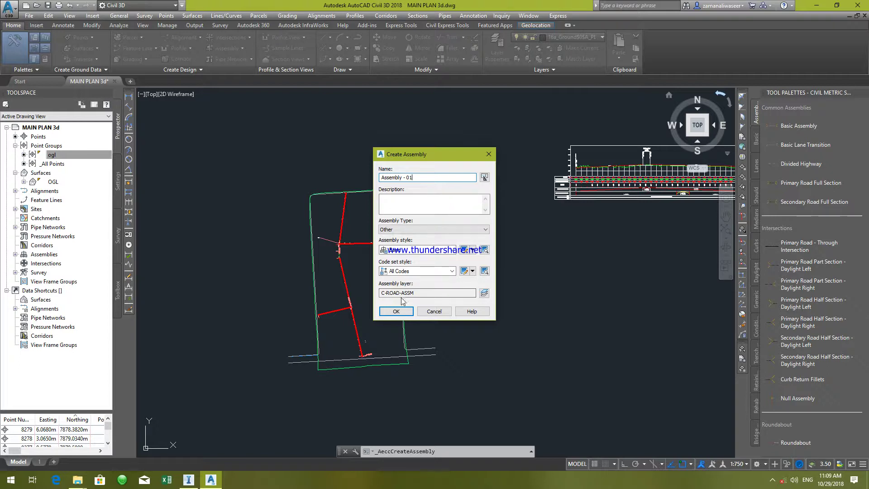
left_click_drag(413, 178, 407, 178)
type("A")
left_click(397, 312)
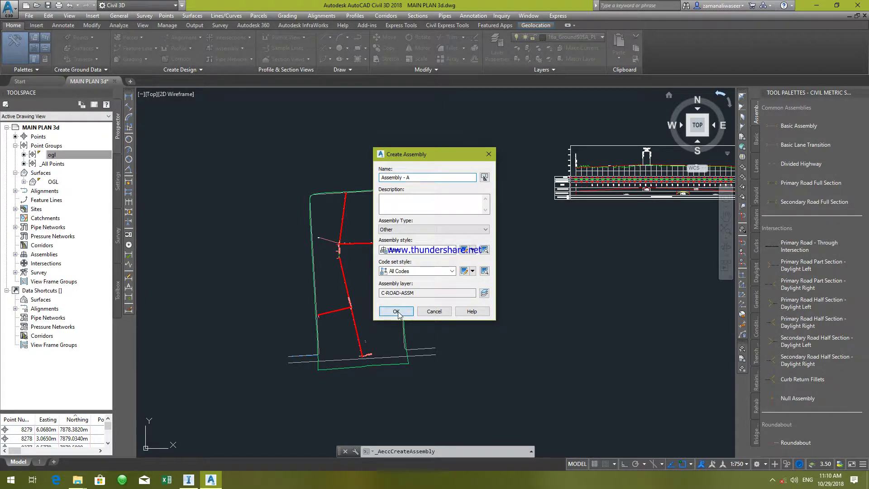
left_click(509, 238)
scroll(411, 291, "up", 5)
scroll(450, 271, "down", 4)
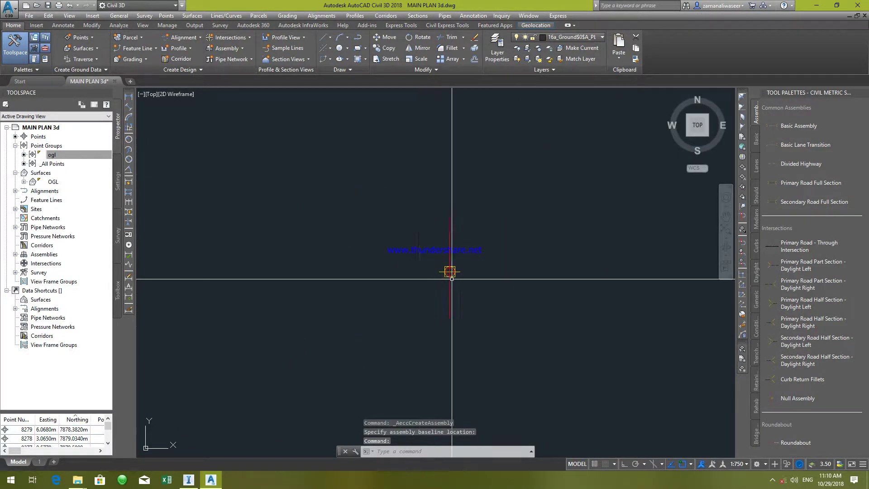
left_click(448, 245)
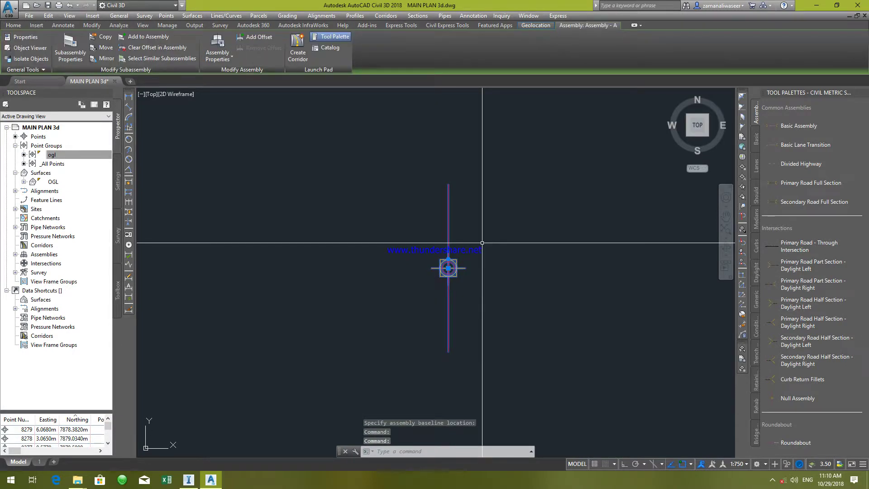
key("Escape")
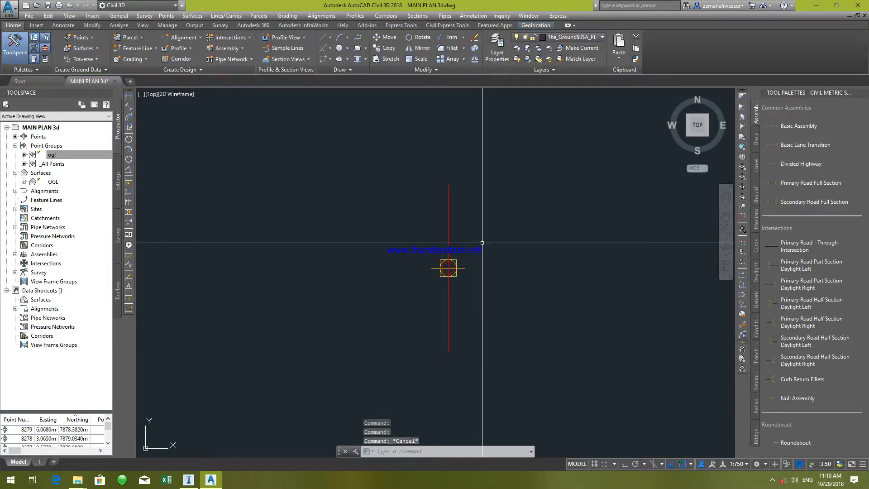
Start a LaneSuperelevationAOR subassembly for the right side and set its width to 3.65 m.
left_click(756, 146)
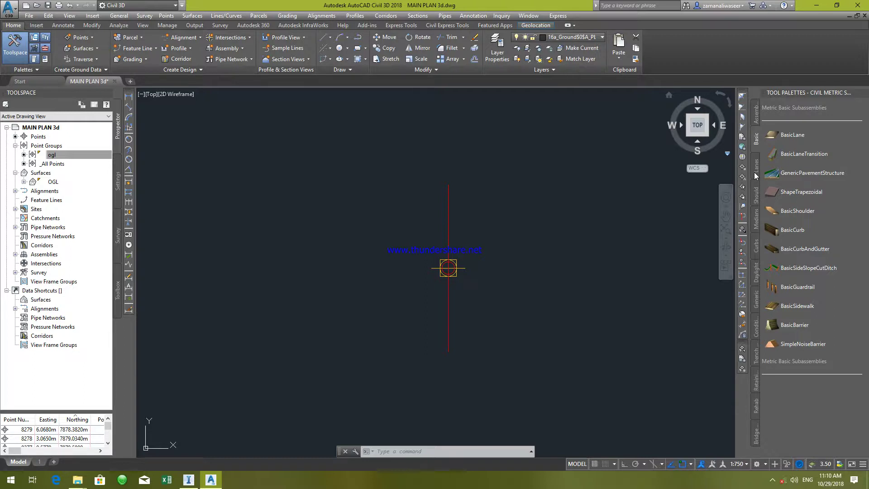
left_click(756, 165)
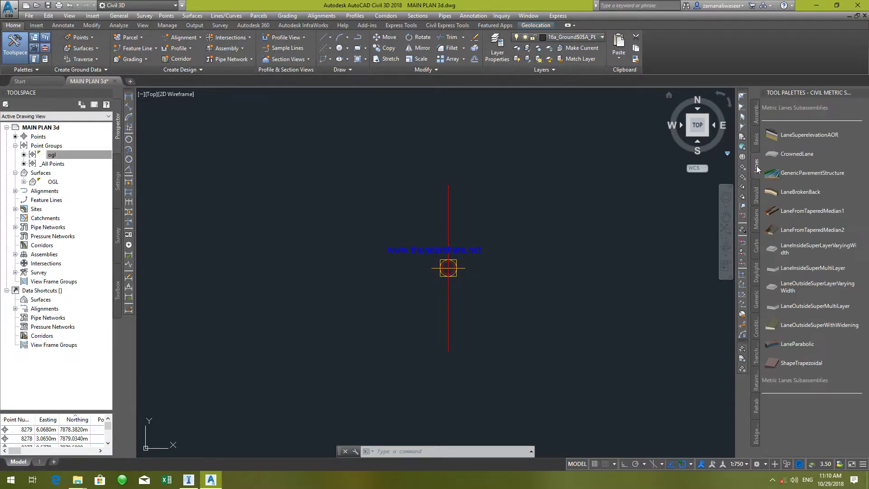
left_click(797, 135)
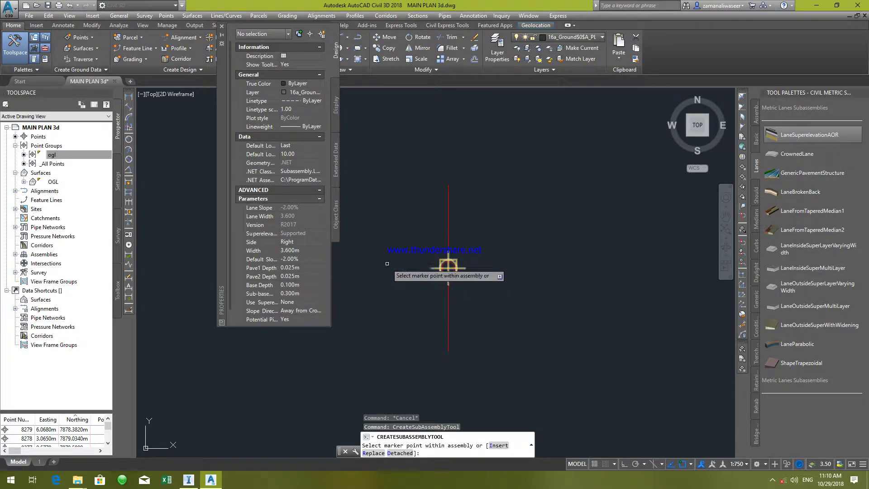
left_click(297, 250)
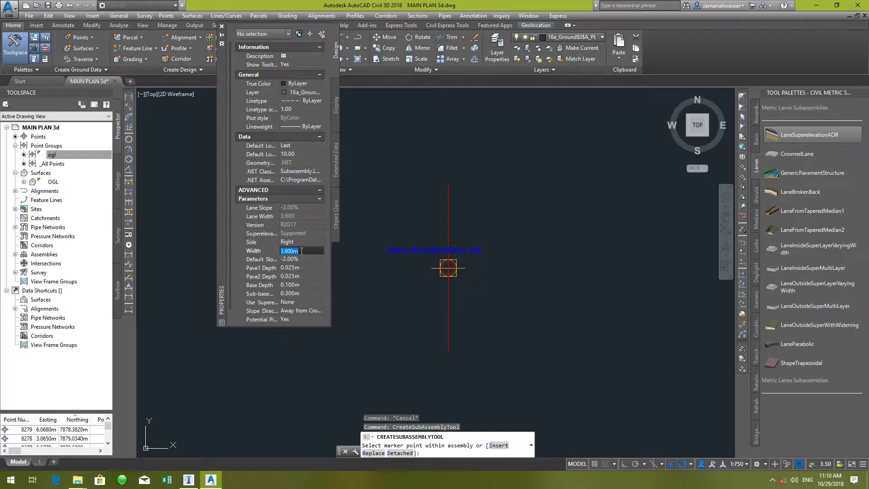
type("3.6")
Set the lane's Pave1 depth to 0.06 m, Pave2 depth to 0, base depth to 0.20 m and sub-base depth to 0.2 m.
left_click(290, 268)
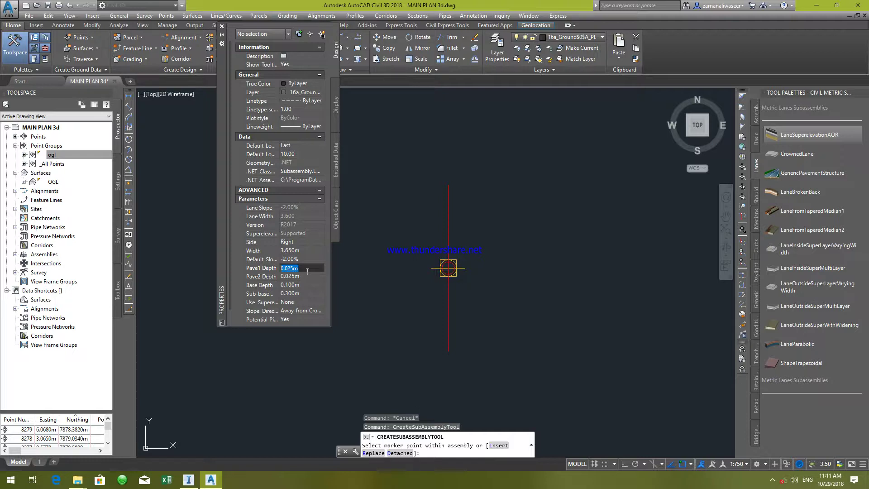
type(".06")
left_click(290, 276)
type("0")
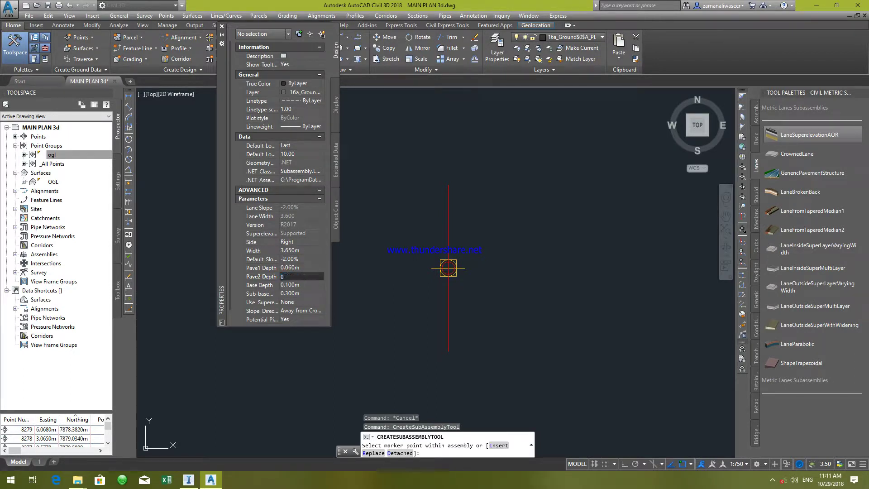
left_click(292, 284)
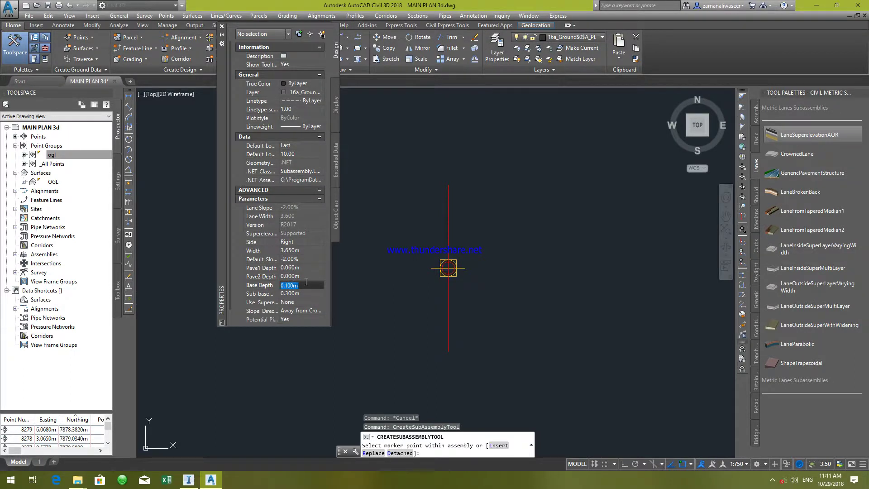
type(".20")
left_click(301, 294)
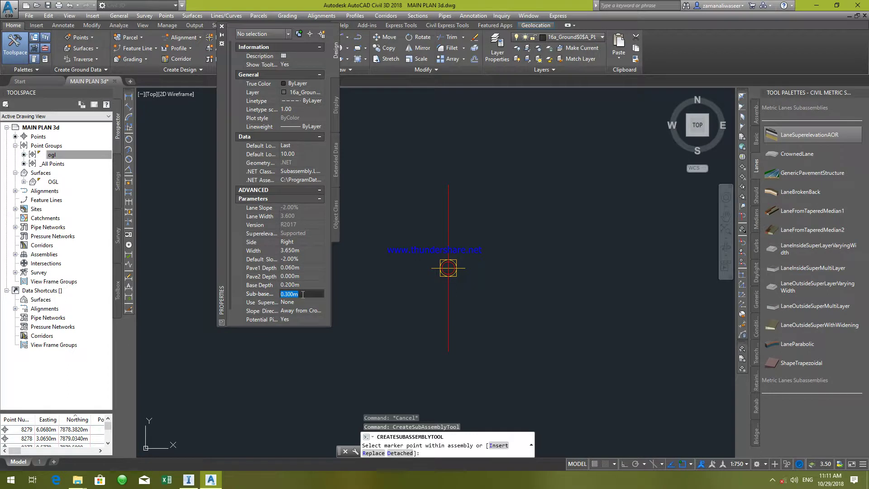
type(".2")
Attach the right lane to the baseline marker of Assembly - A and inspect its layers.
left_click(319, 258)
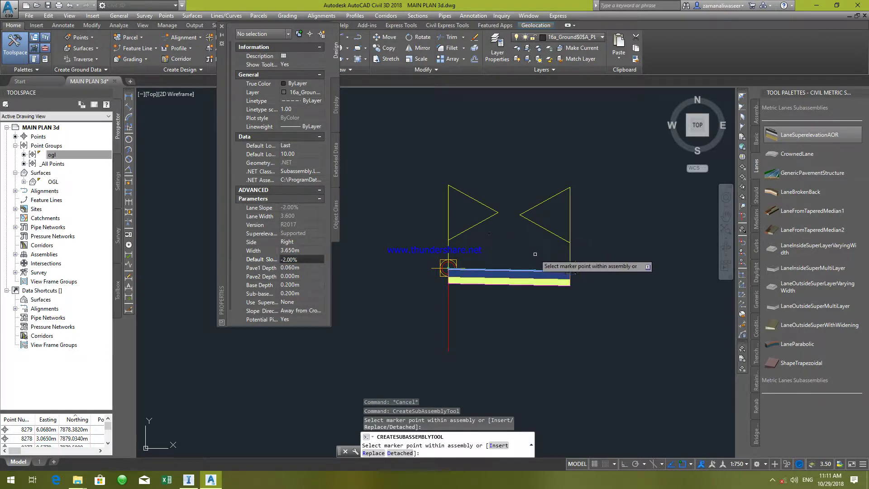
scroll(512, 282, "up", 5)
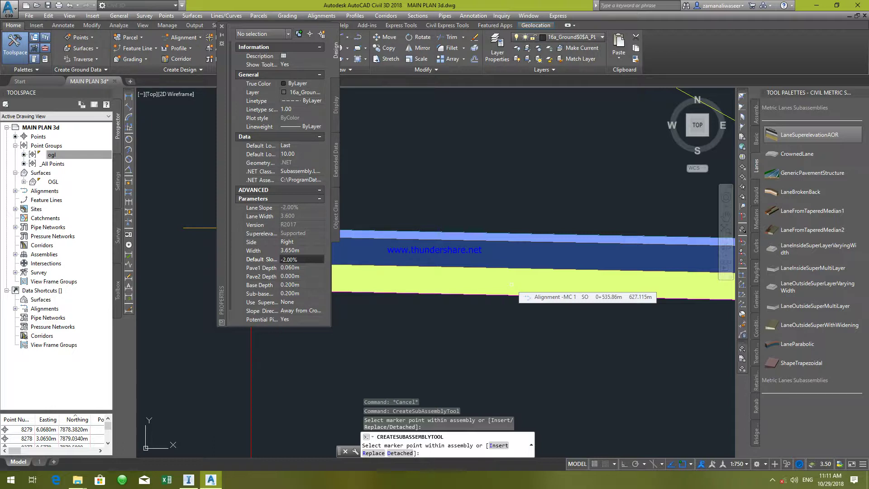
scroll(510, 317, "down", 3)
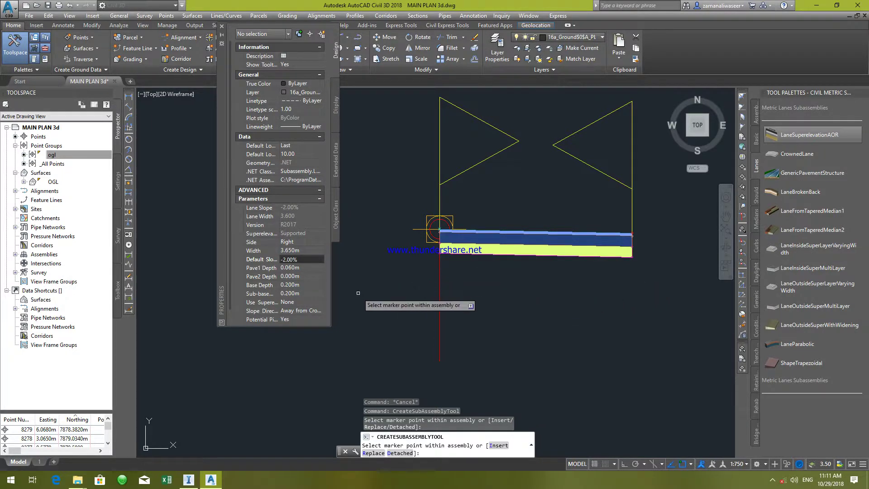
Switch the lane subassembly's side to Left and set its default slope to 2%.
left_click(298, 243)
left_click(298, 243)
left_click(288, 259)
left_click(287, 260)
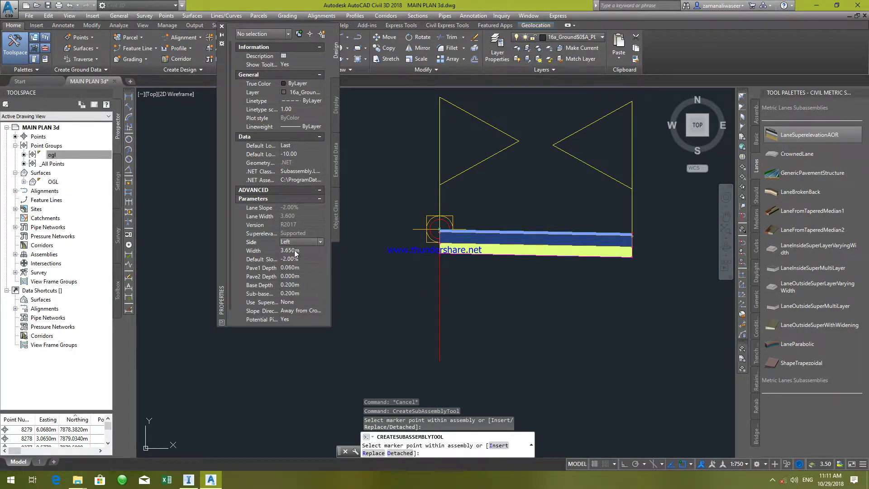
left_click(292, 260)
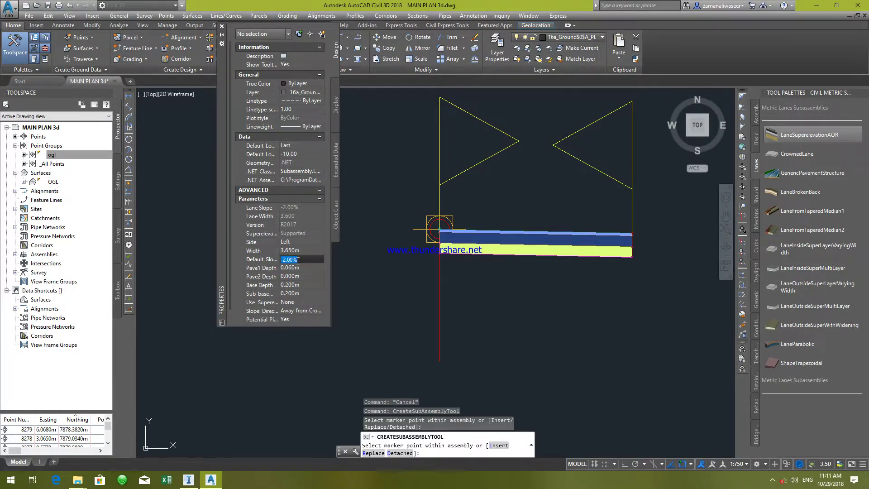
type("2")
left_click(311, 276)
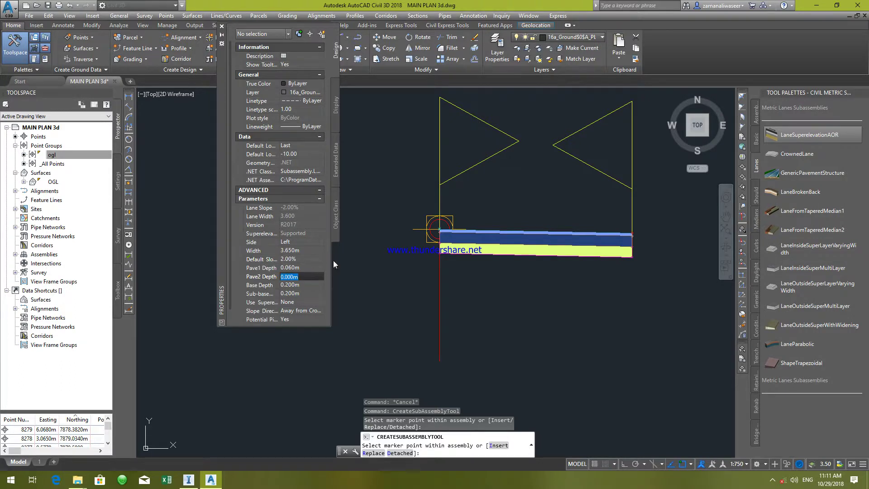
Attach the left lane to the assembly's baseline marker, then close the properties and end the subassembly command.
left_click(440, 229)
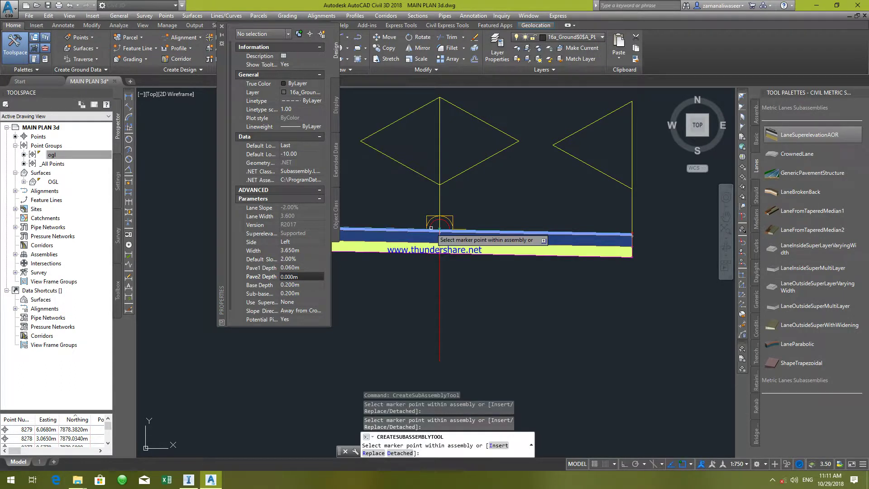
scroll(502, 285, "down", 5)
scroll(484, 280, "up", 5)
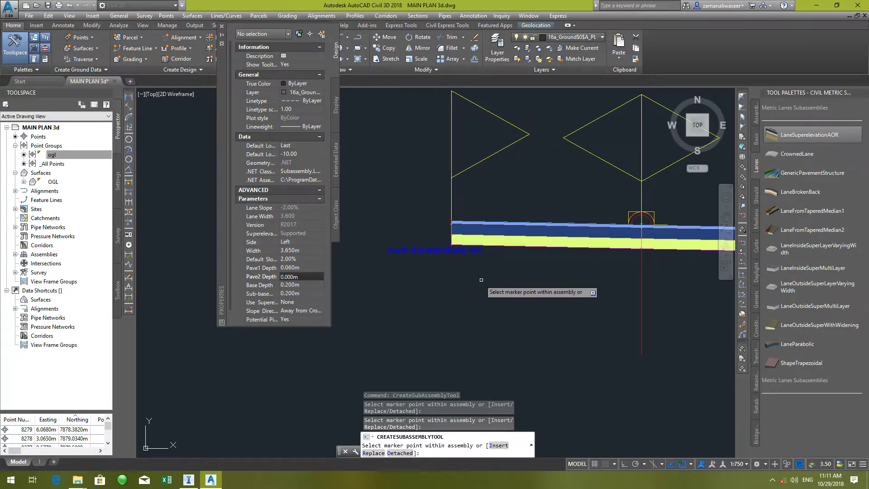
middle_click_drag(484, 280, 416, 303)
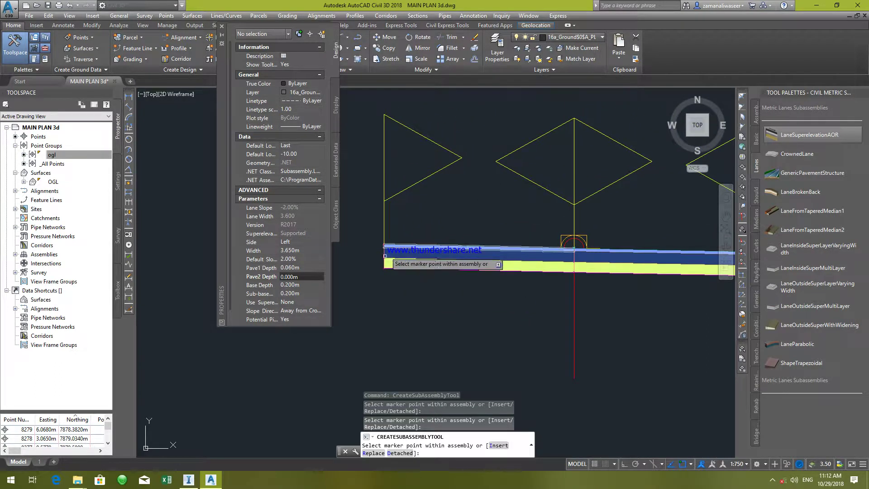
scroll(407, 248, "down", 5)
scroll(570, 259, "up", 5)
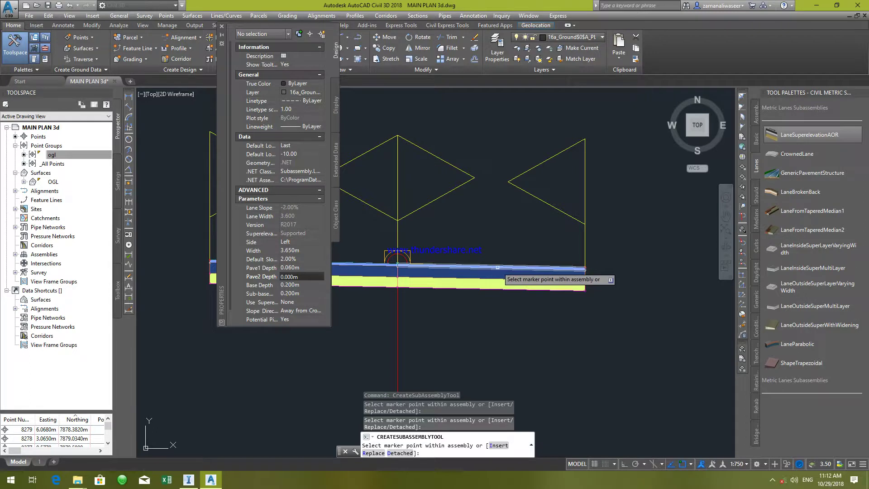
left_click(223, 27)
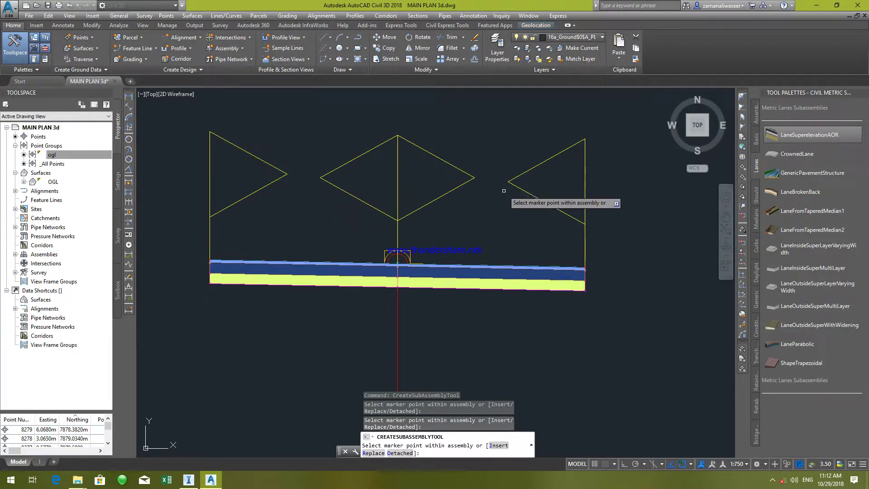
key("Escape")
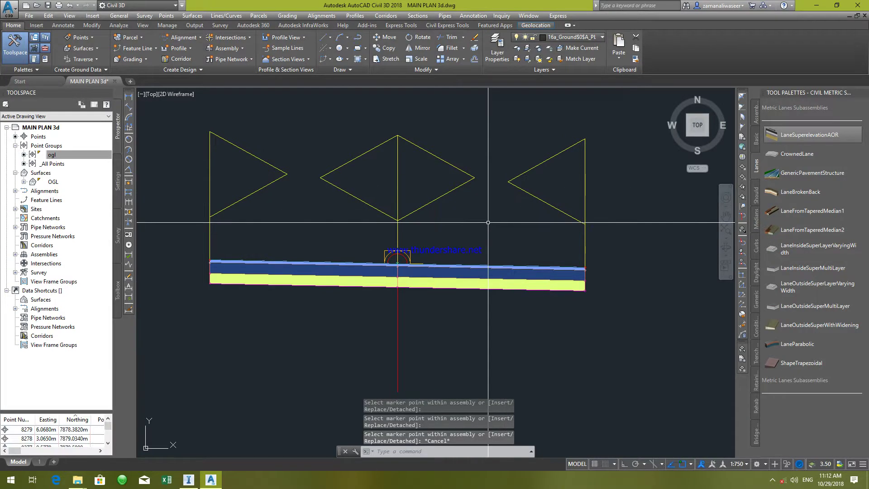
Start a ShoulderExtendAll subassembly and set its shoulder width to 2 m, keeping the -2% shoulder slope and 4:1 daylight slope.
middle_click_drag(661, 260, 609, 252)
left_click(756, 196)
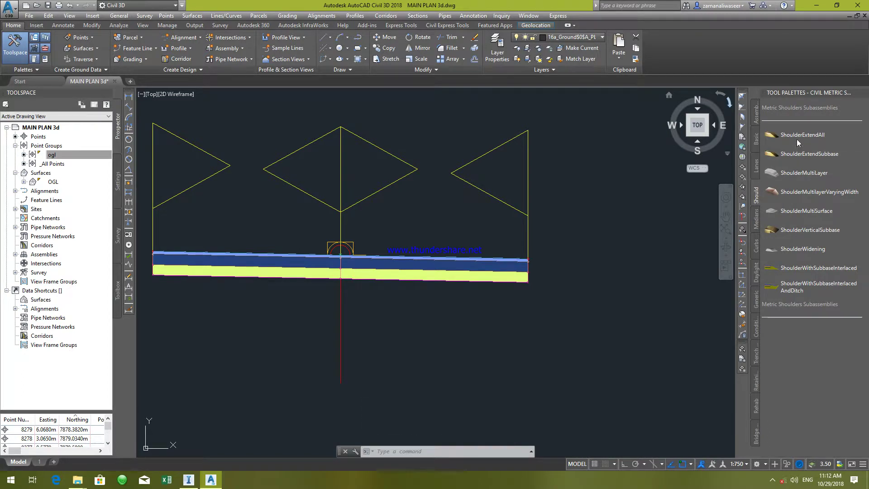
left_click(798, 136)
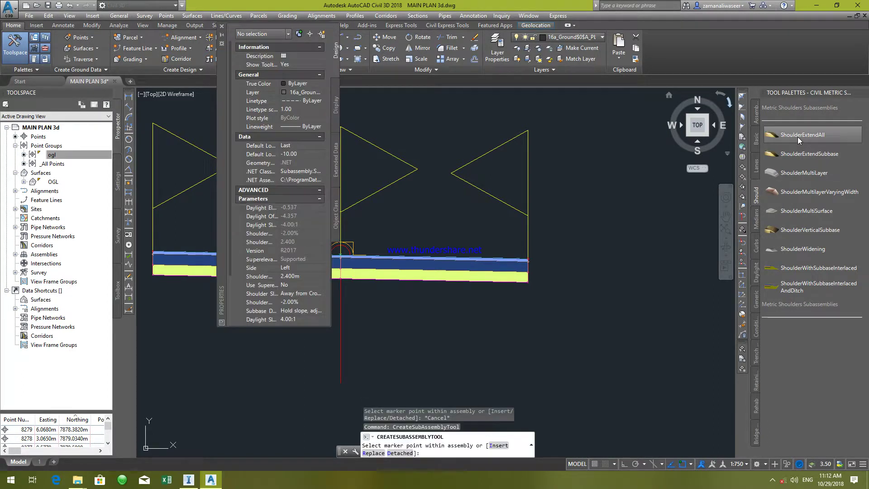
left_click(296, 277)
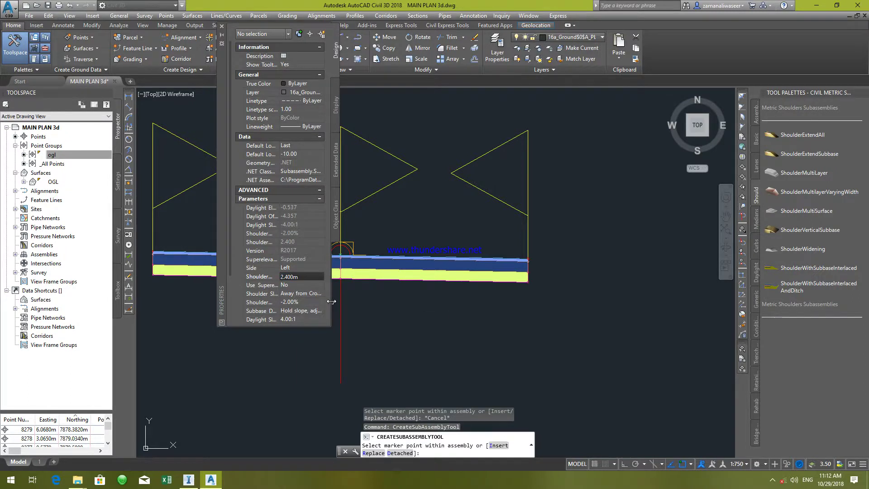
left_click_drag(331, 301, 382, 301)
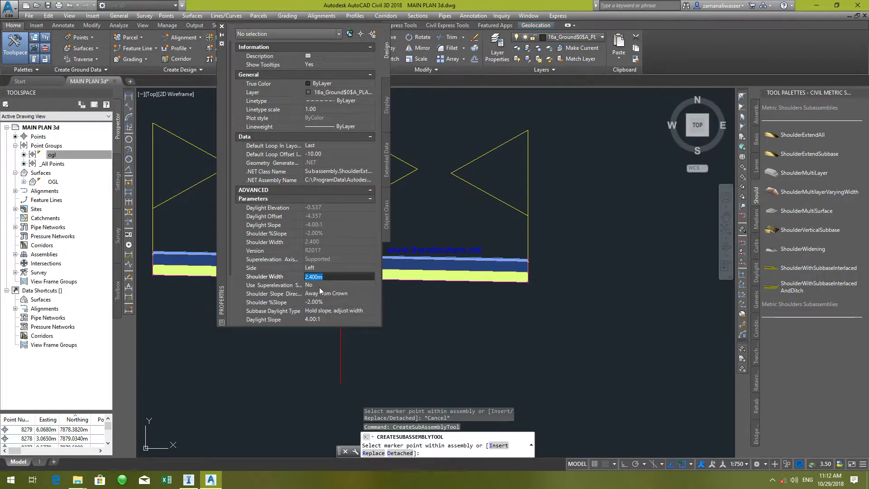
type("2")
left_click(327, 302)
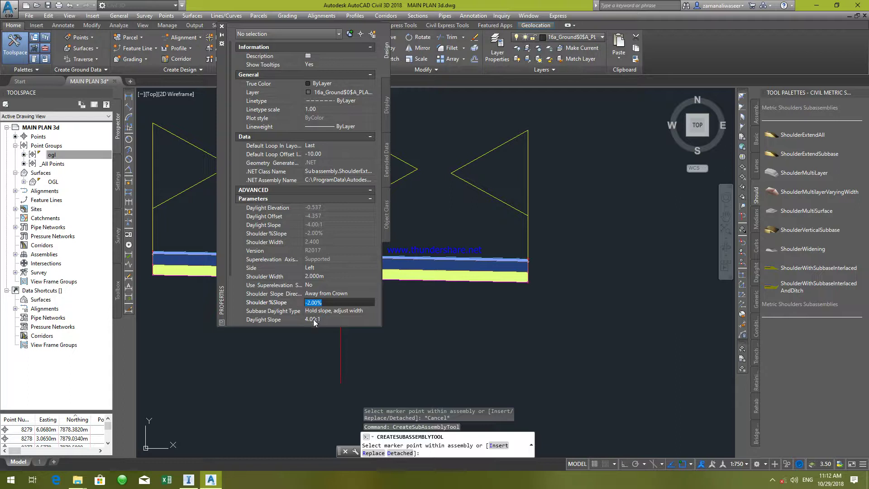
left_click(315, 318)
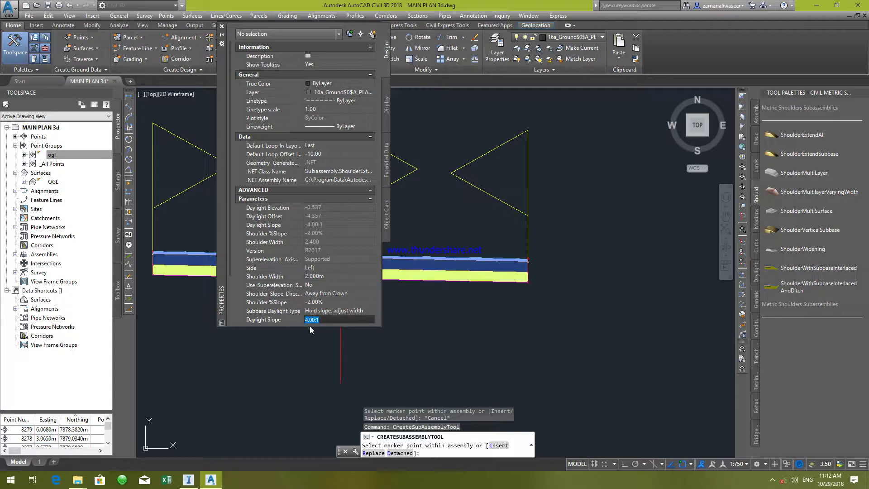
key("Return")
Set the shoulder's Pave1, Pave2 and base depths to 0 and its sub-base depth to 20 m.
scroll(540, 267, "up", 5)
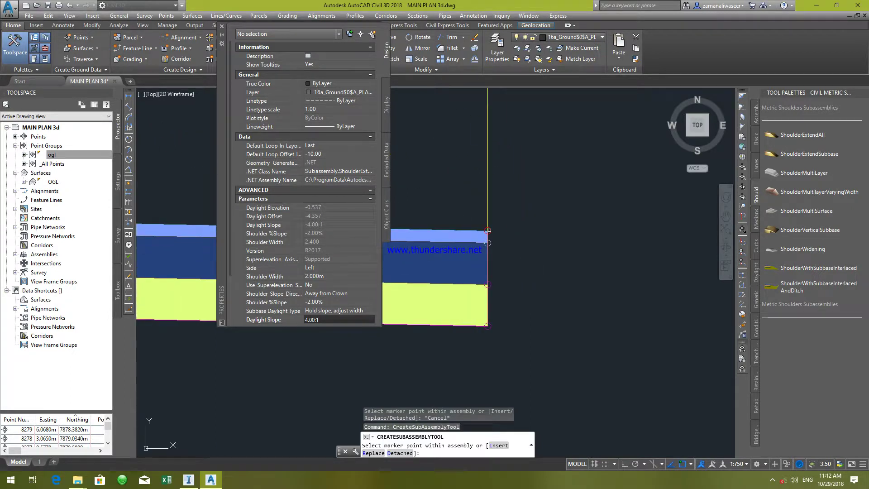
scroll(334, 262, "down", 3)
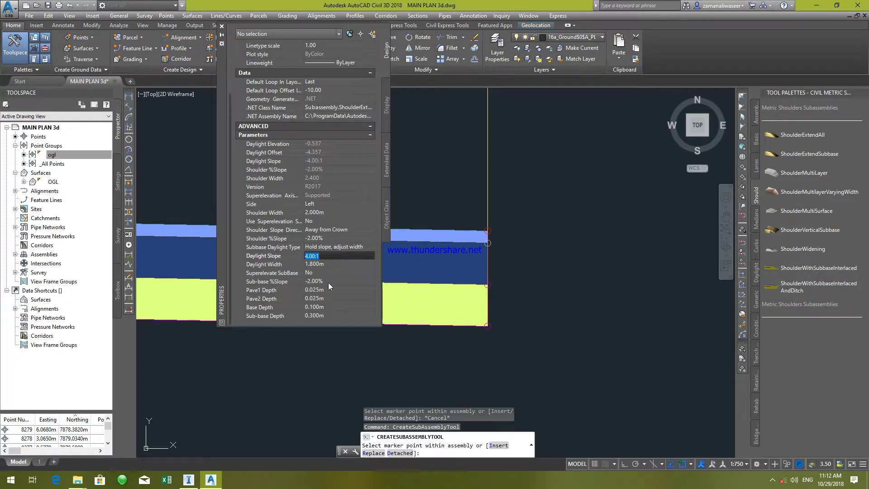
left_click(347, 291)
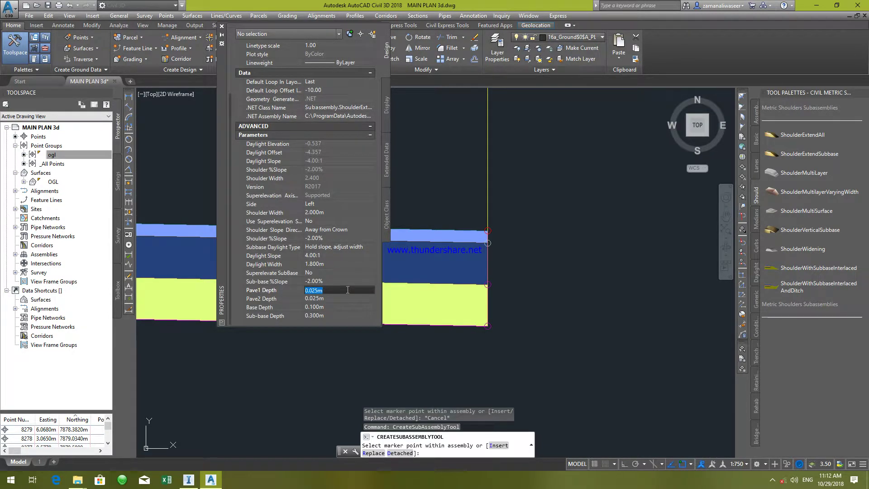
left_click(325, 300)
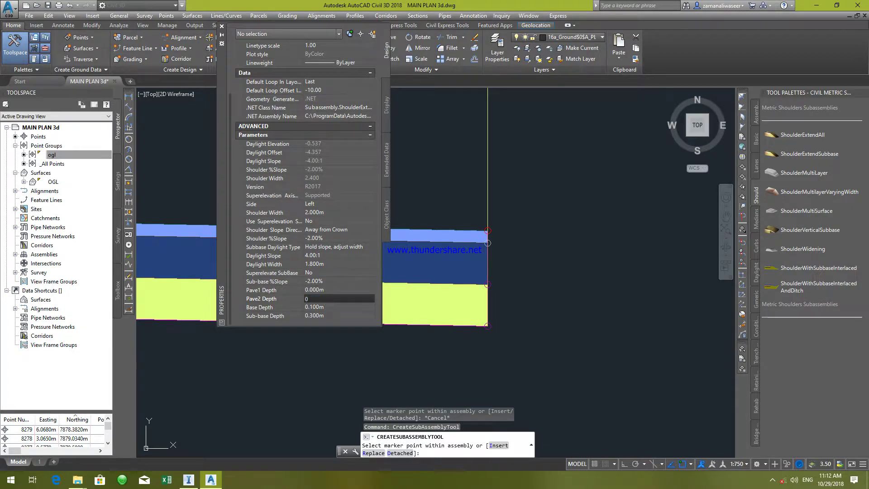
left_click(326, 308)
type("0")
left_click(323, 316)
type("20")
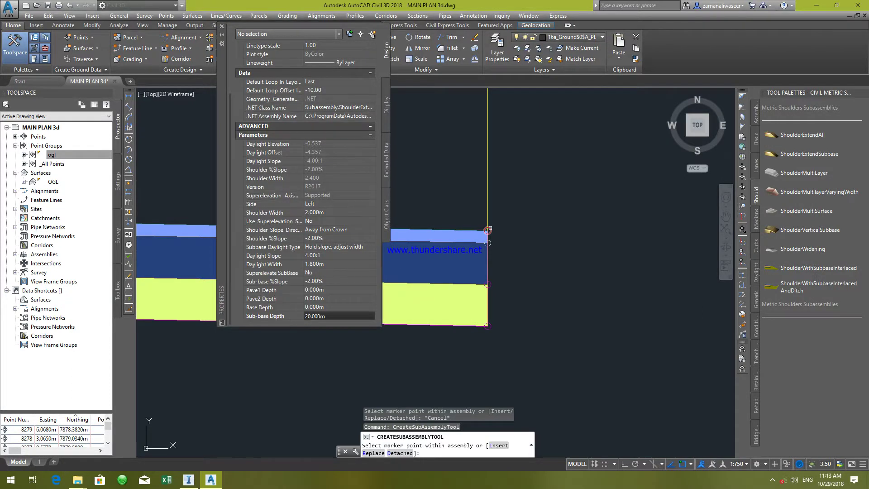
Attach the shoulder to the top outer edge of the right lane and end the subassembly command.
key("Return")
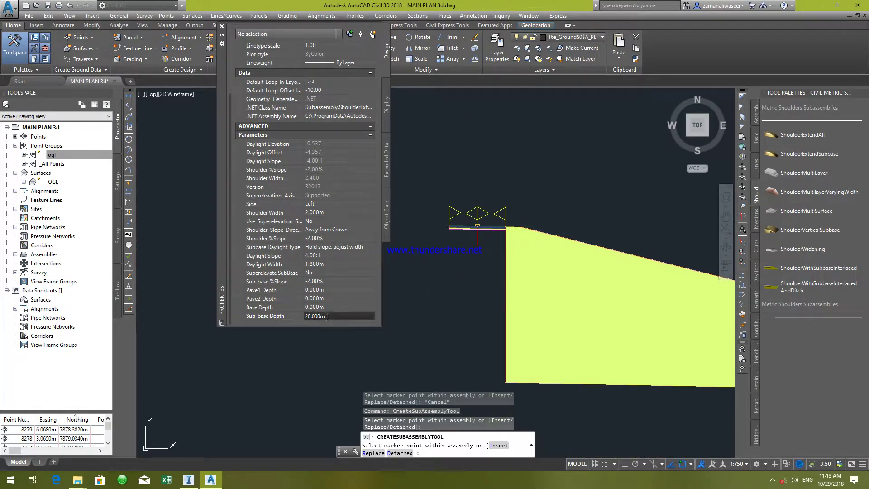
scroll(511, 277, "down", 6)
scroll(337, 322, "up", 3)
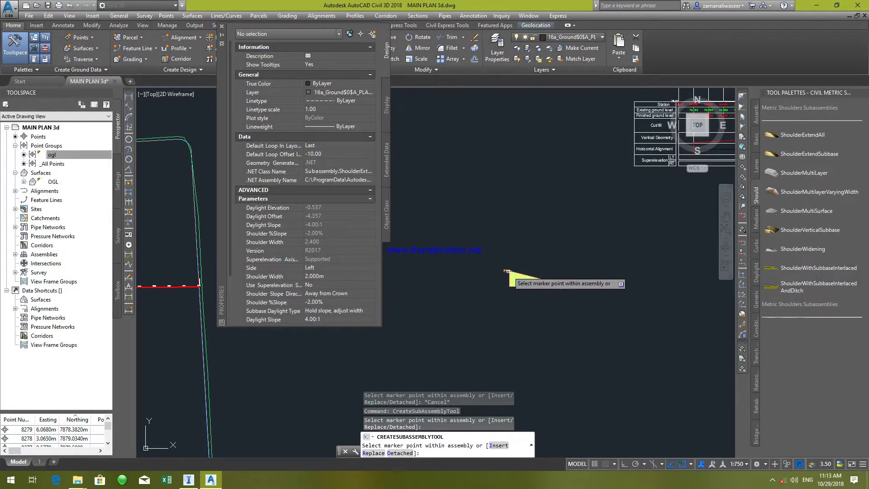
scroll(508, 272, "up", 5)
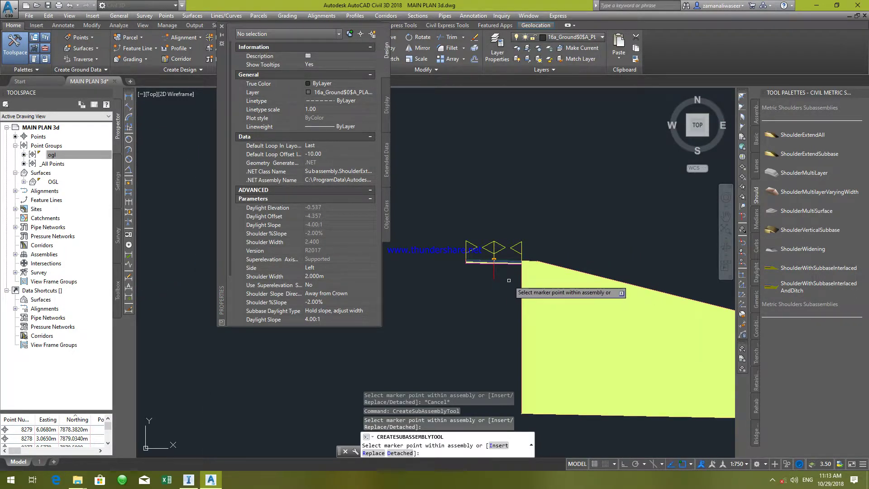
key("Escape")
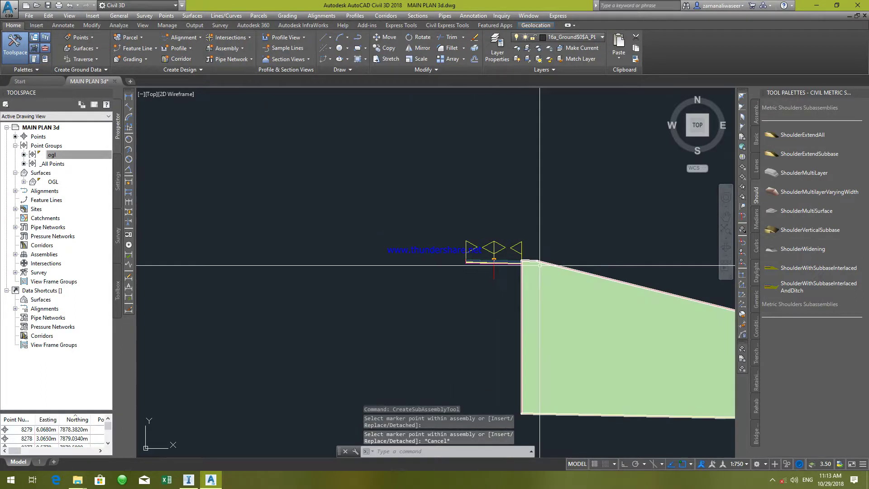
Change the sub-base depth of the attached right shoulder to 0.20 m in its subassembly parameters and apply it.
left_click(542, 263)
right_click(542, 265)
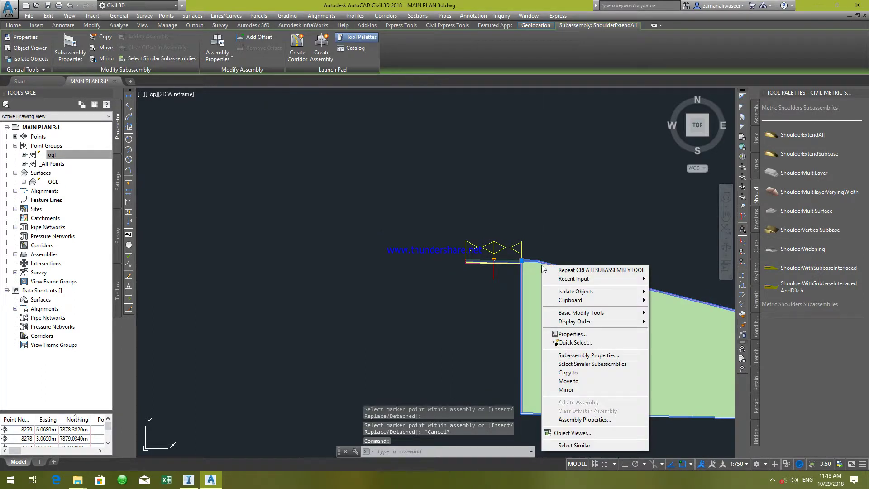
left_click(592, 357)
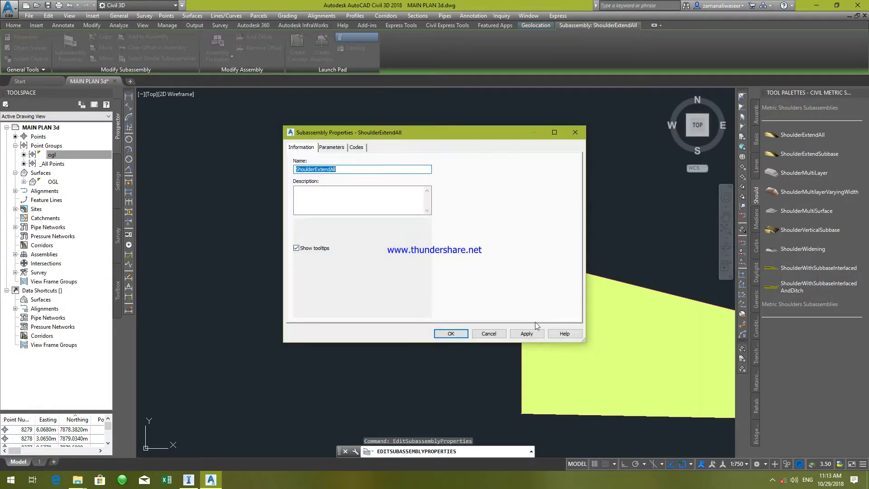
left_click(332, 148)
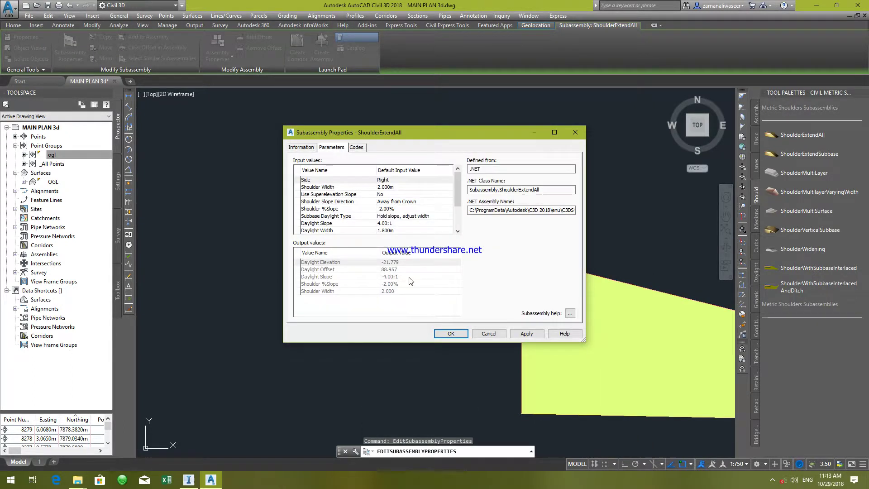
left_click(404, 293)
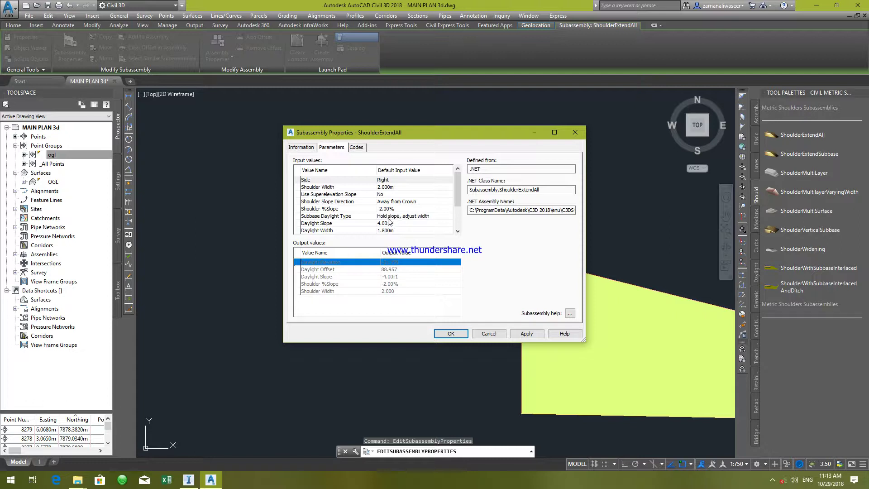
left_click(406, 231)
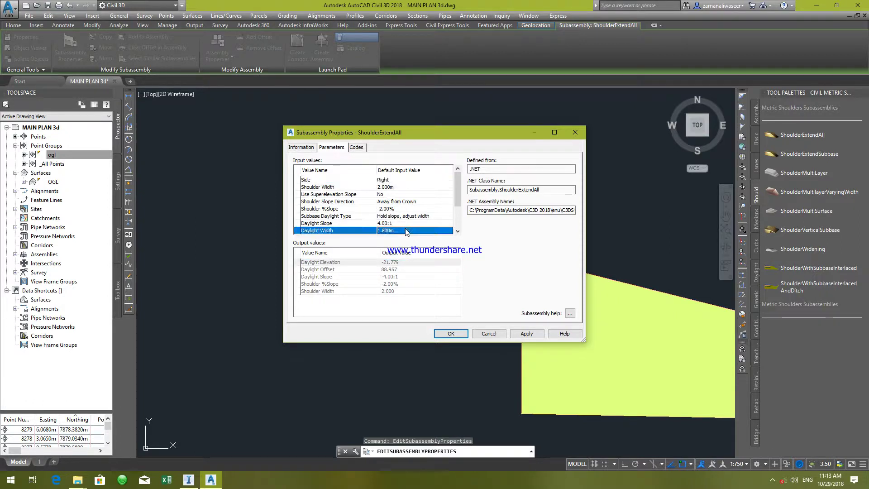
scroll(408, 236, "down", 2)
left_click(393, 231)
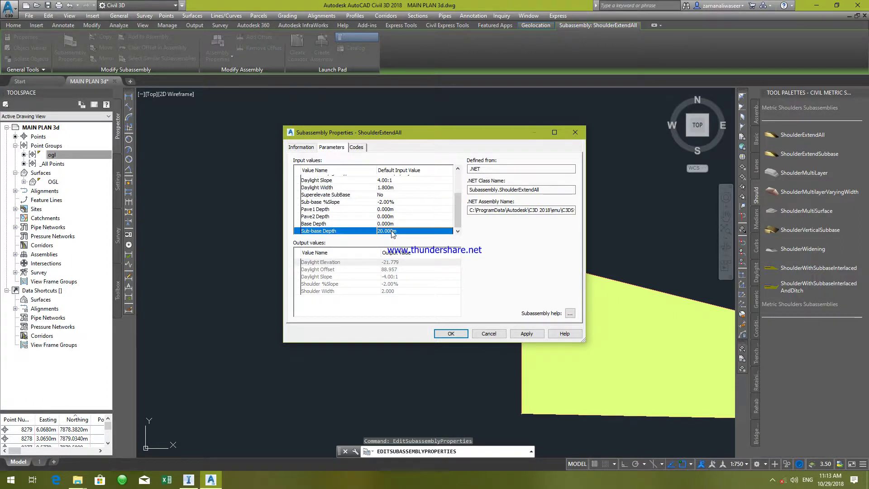
left_click(392, 231)
type(".")
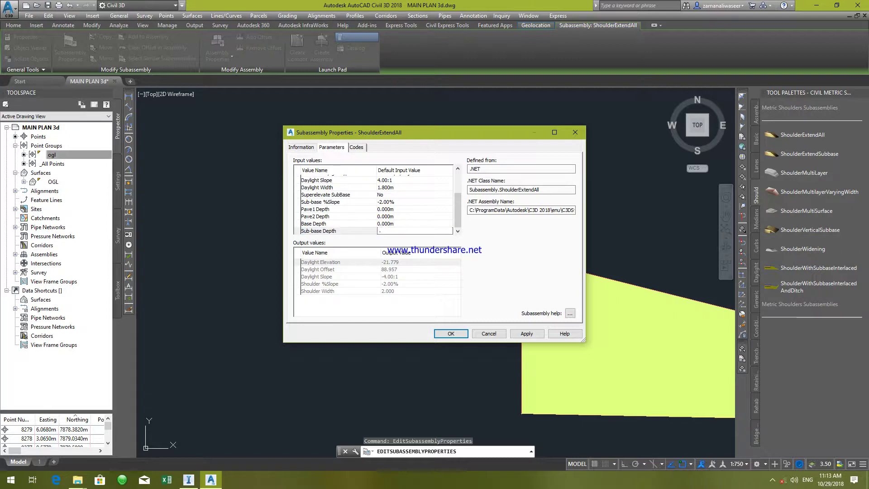
type("20")
key("Return")
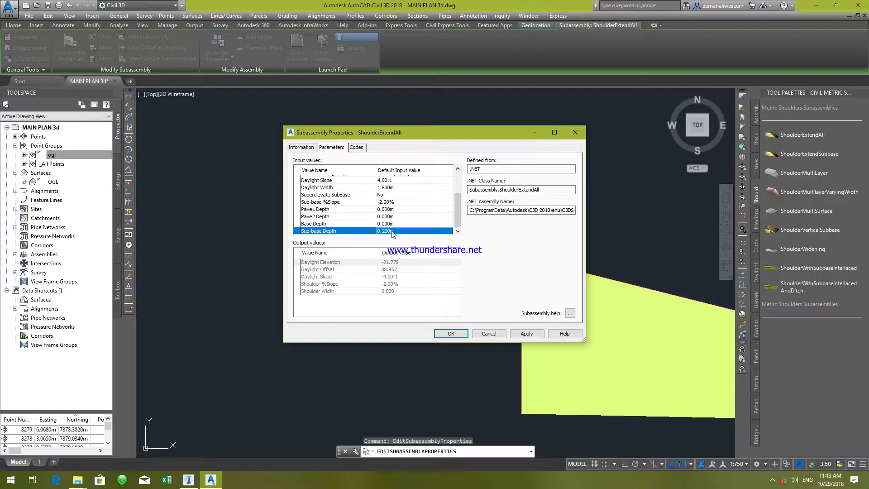
left_click(526, 334)
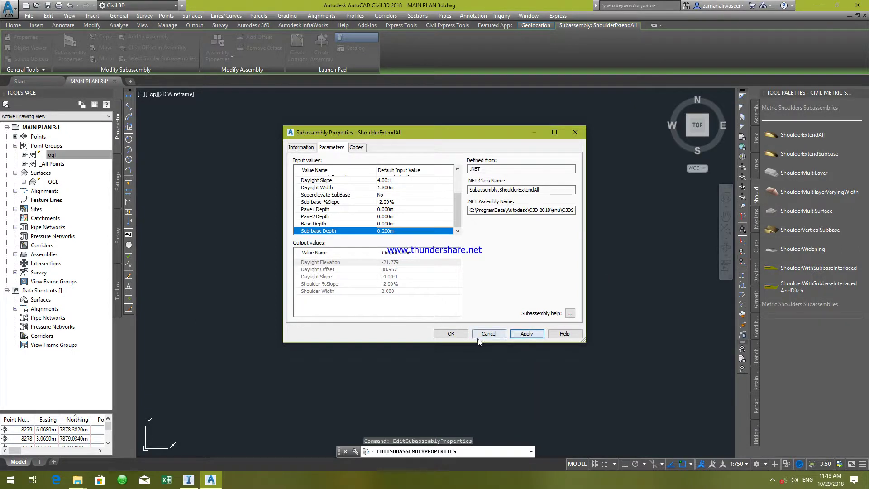
left_click(451, 334)
Attach a right-side DaylightMultiIntercept subassembly to the outer end of the right shoulder and end the command.
scroll(472, 262, "up", 10)
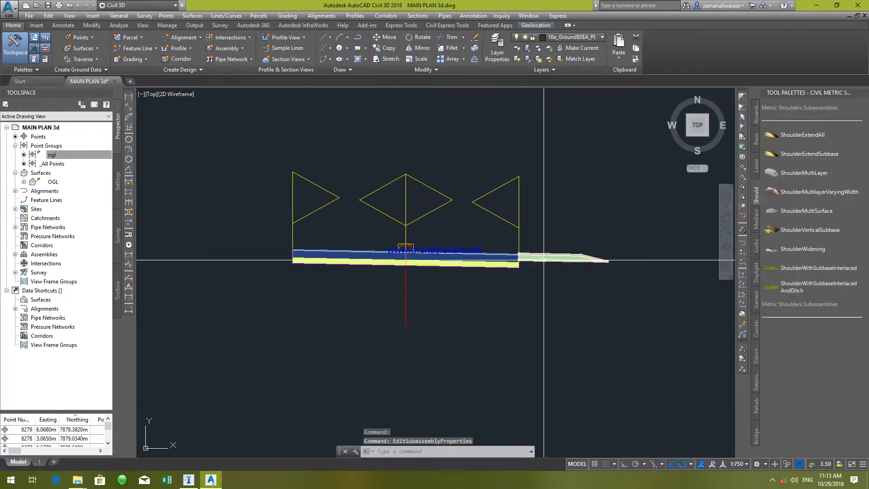
middle_click_drag(467, 308, 427, 323)
scroll(429, 271, "down", 4)
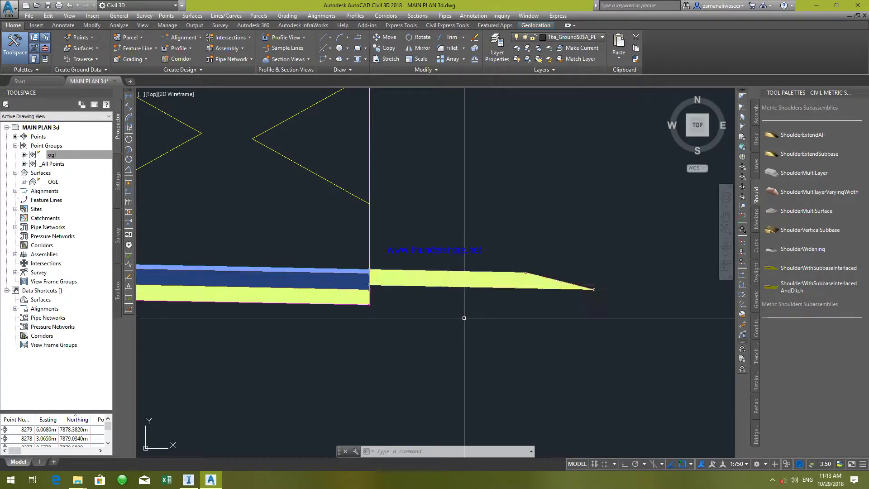
scroll(471, 313, "down", 5)
scroll(478, 314, "up", 5)
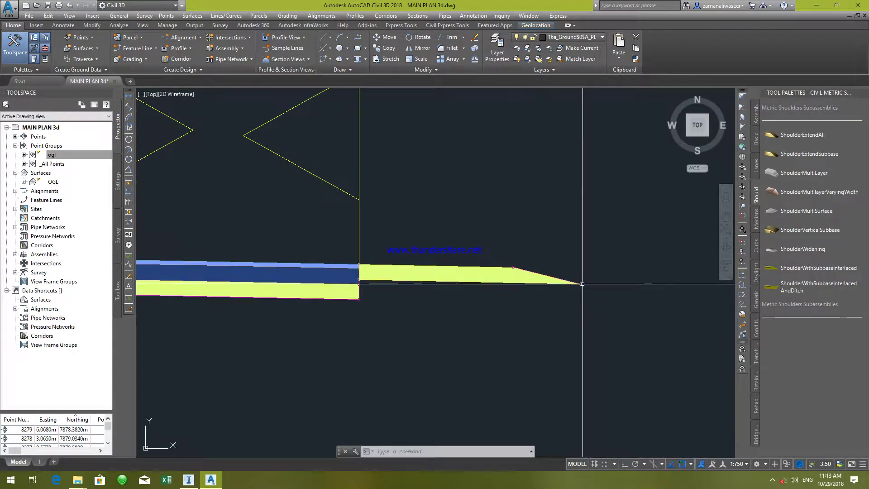
left_click(755, 274)
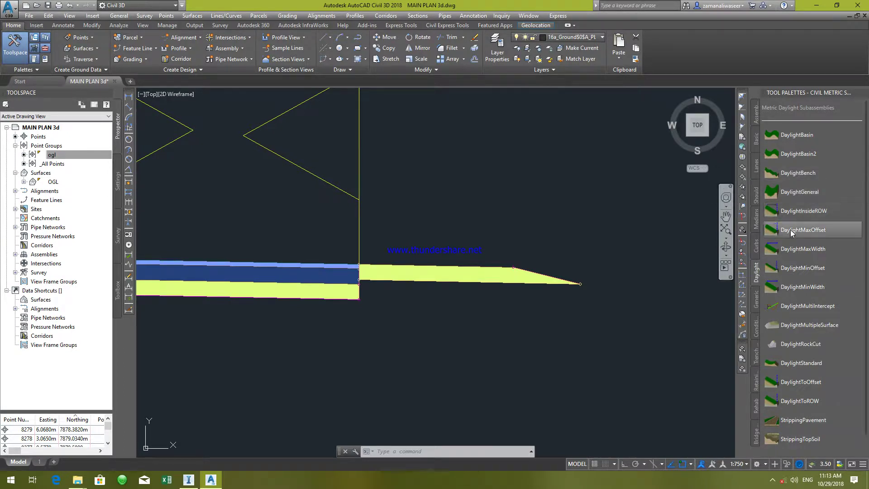
left_click(786, 307)
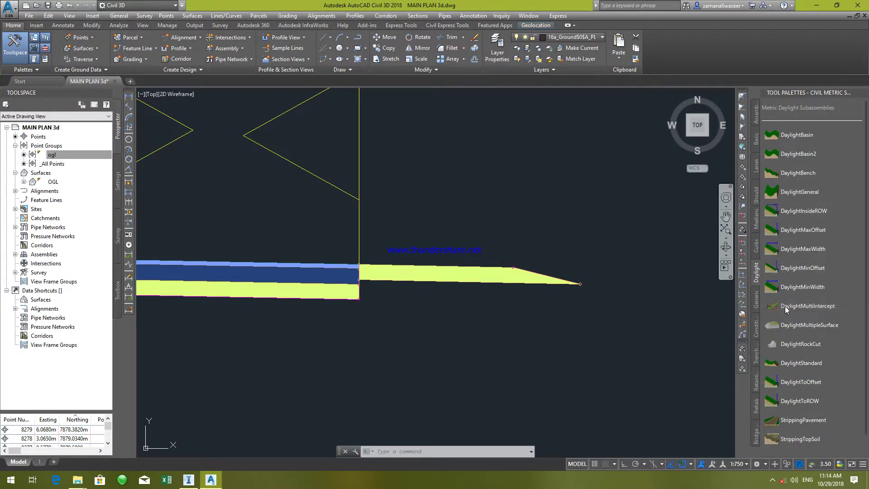
scroll(605, 287, "up", 3)
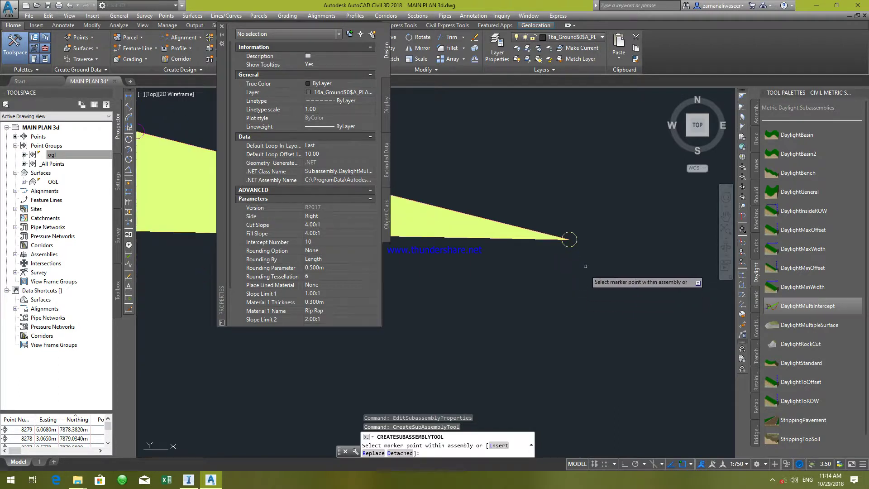
scroll(576, 249, "down", 5)
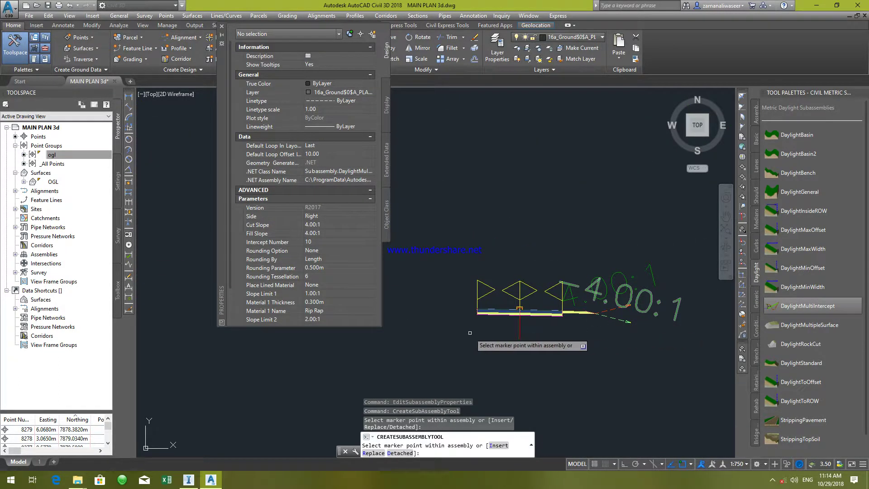
key("Escape")
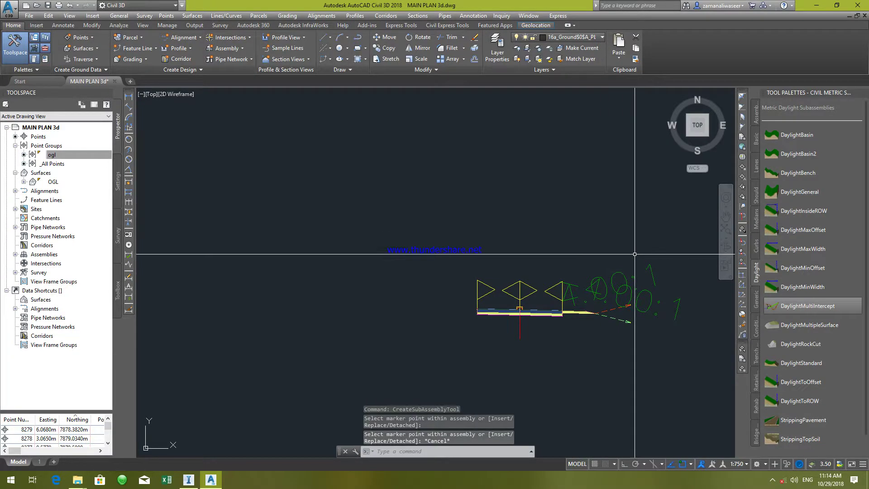
Mirror the right shoulder and its daylight subassembly, picking the assembly's baseline marker as the attachment point.
left_click(665, 239)
left_click(585, 356)
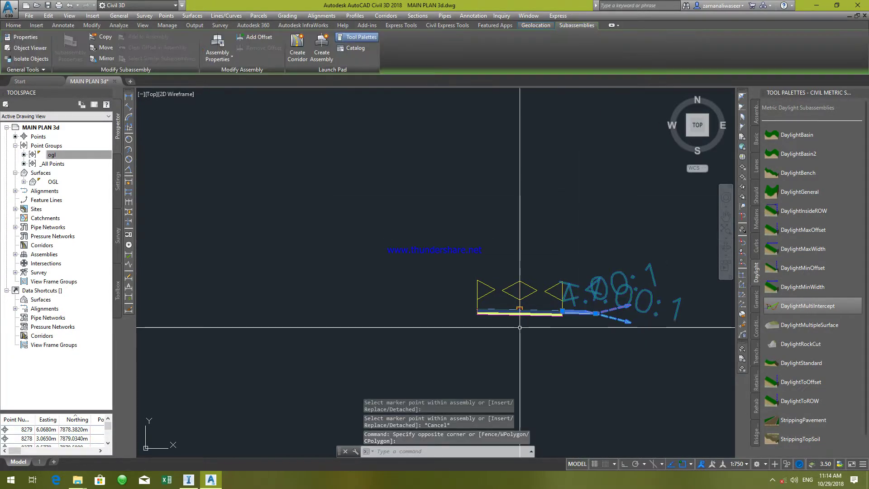
left_click(99, 60)
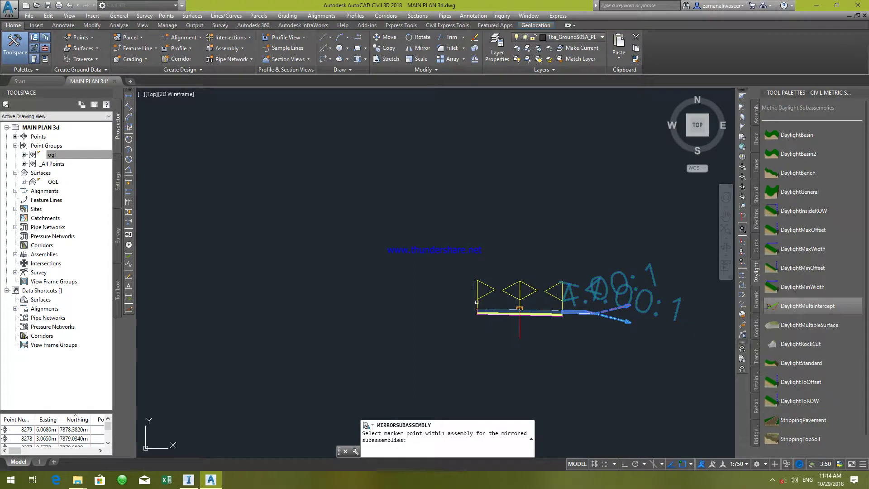
left_click(520, 309)
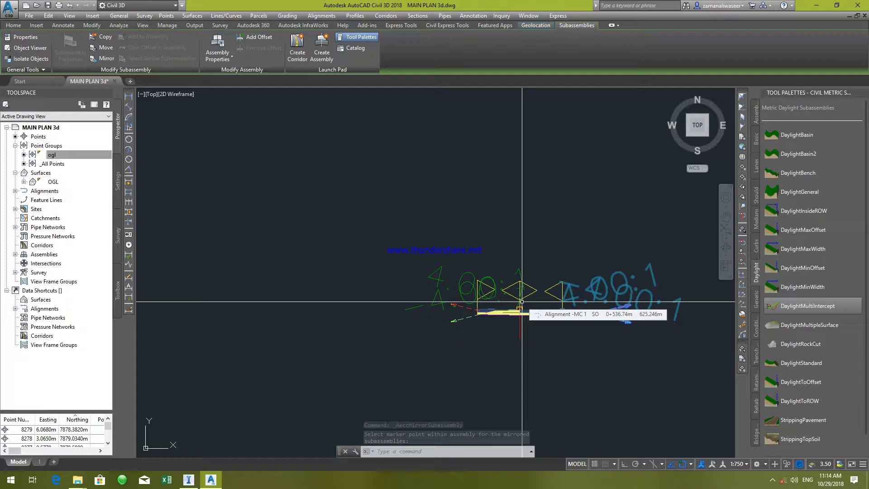
Undo the last mirror and mirror the right shoulder and daylight subassemblies onto the top outer edge of the left lane.
key("ctrl+z")
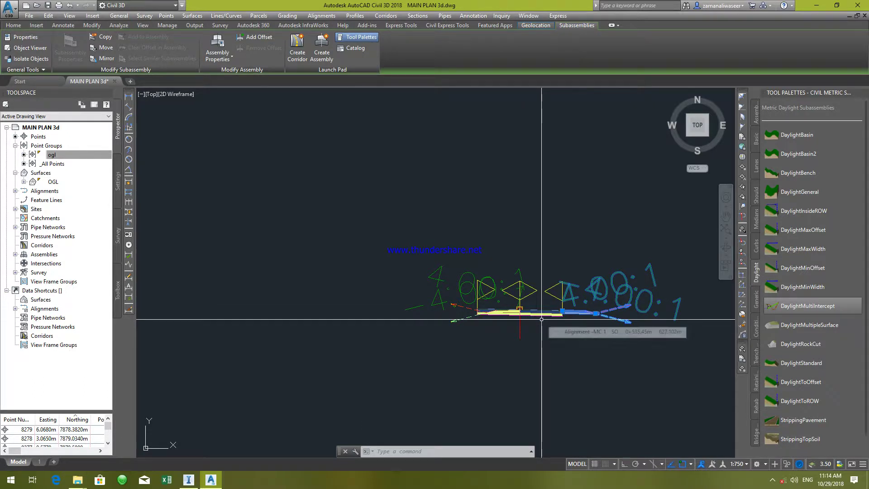
left_click(678, 250)
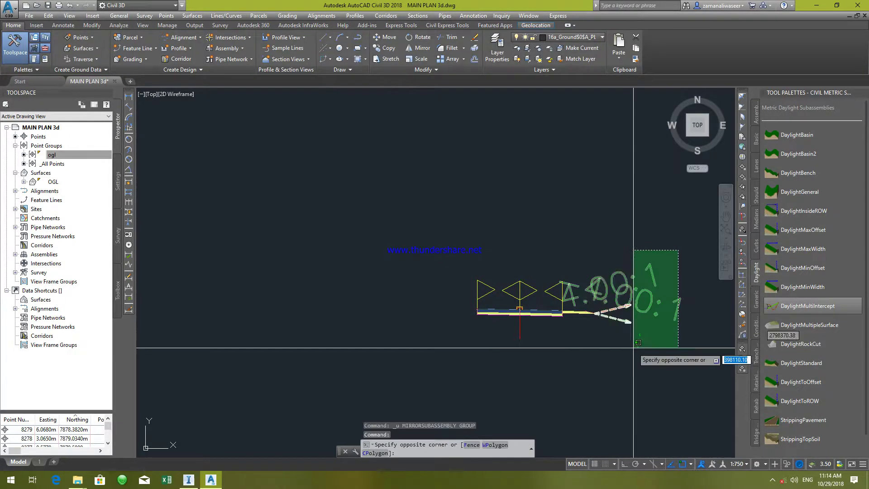
left_click(578, 376)
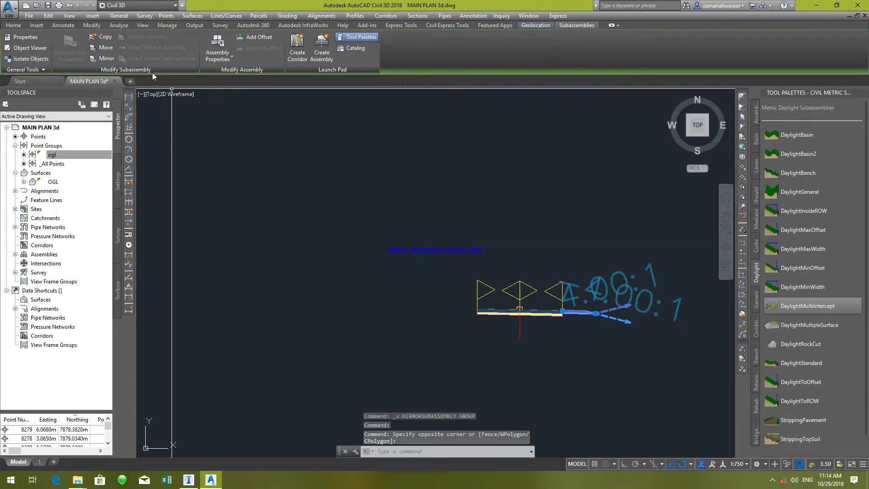
left_click(99, 58)
scroll(482, 256, "up", 10)
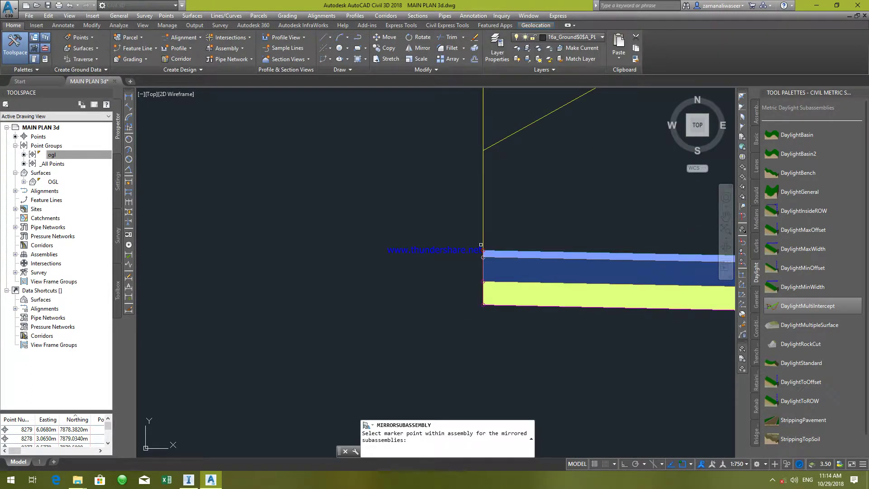
left_click(483, 249)
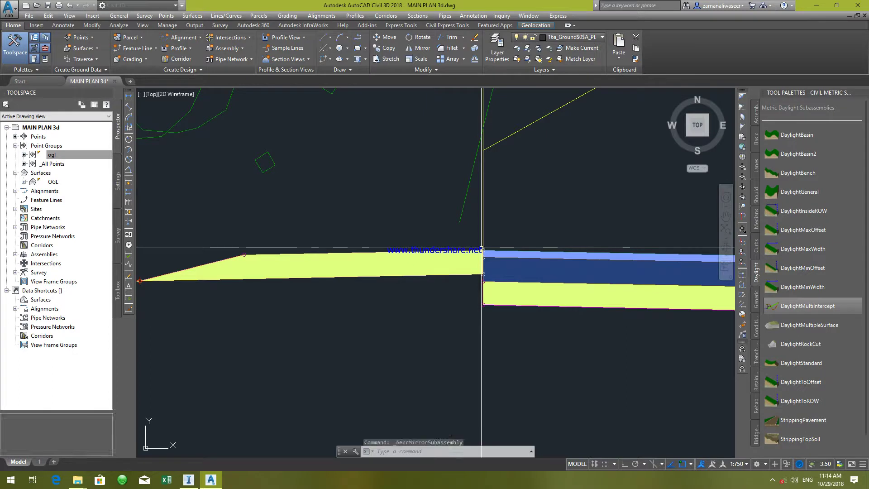
scroll(503, 217, "down", 5)
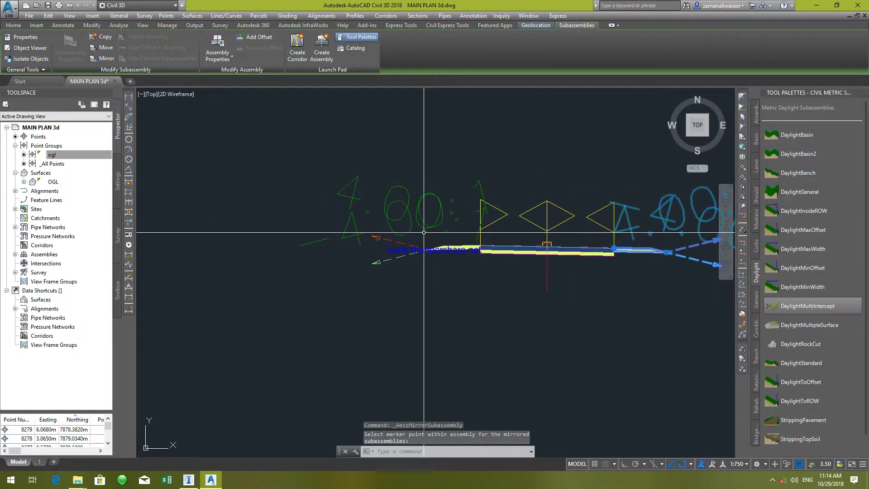
scroll(443, 238, "up", 4)
scroll(391, 240, "down", 8)
key("Escape")
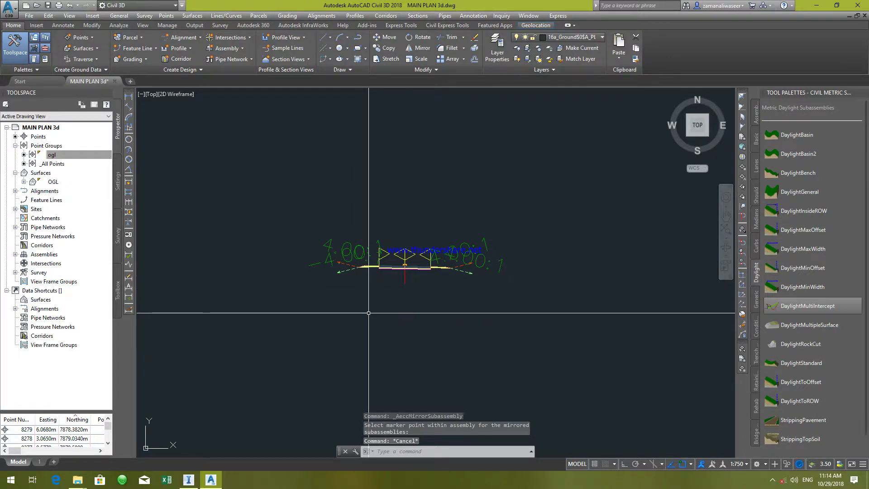
middle_click_drag(367, 310, 410, 287)
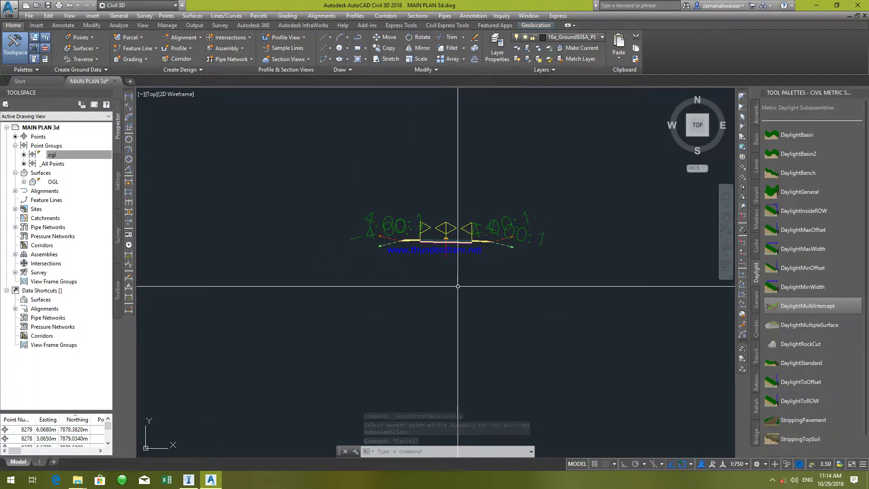
scroll(457, 286, "down", 6)
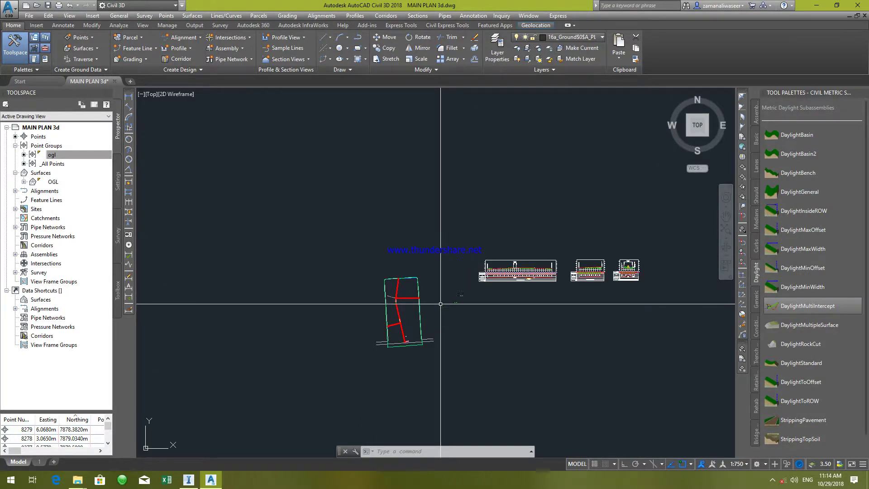
middle_click_drag(436, 308, 460, 276)
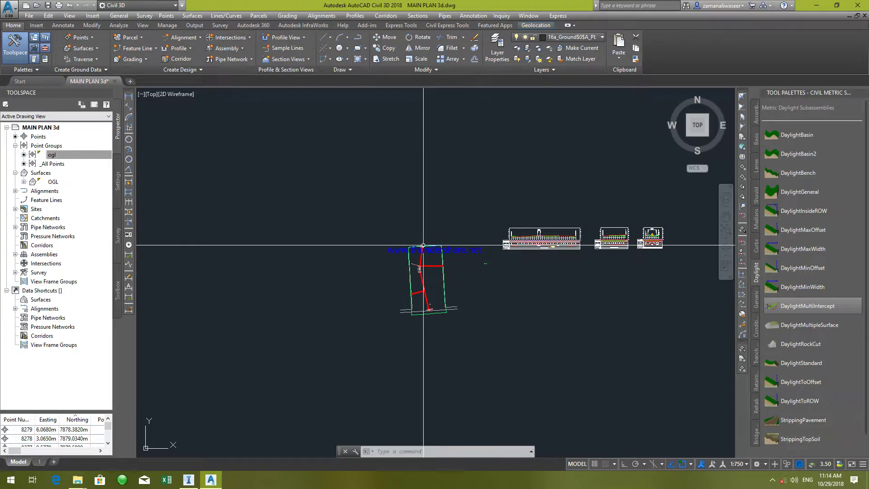
scroll(415, 307, "up", 5)
scroll(408, 280, "down", 5)
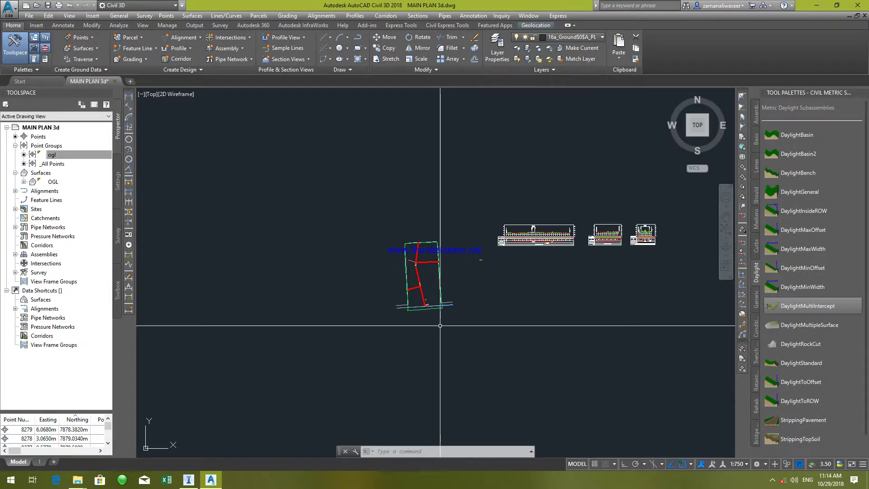
Start a new corridor and name it Corridor -MC01.
left_click(385, 17)
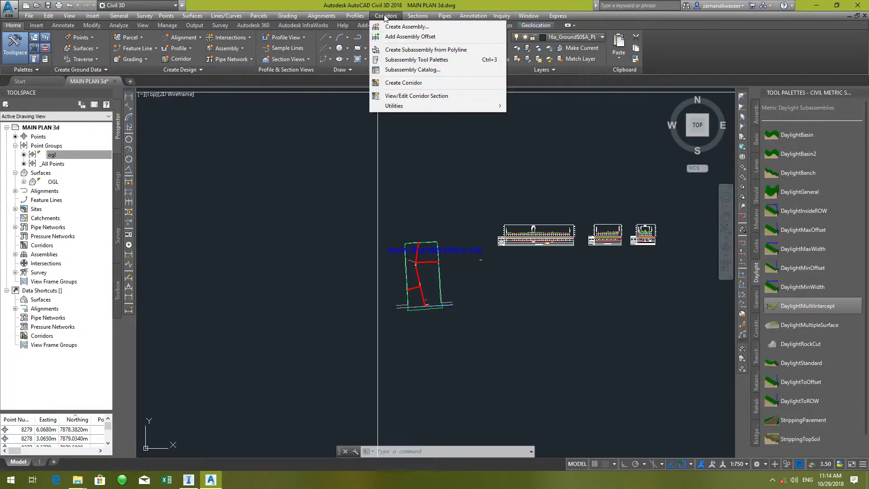
left_click(402, 84)
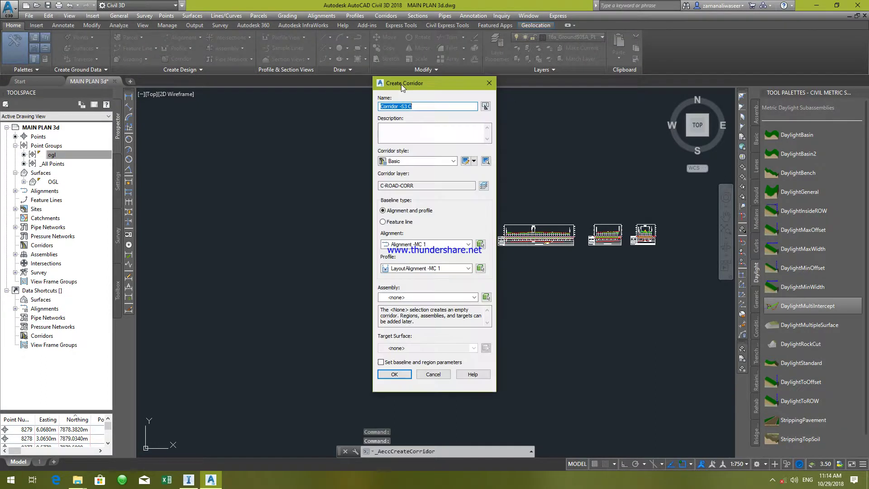
left_click_drag(401, 84, 468, 69)
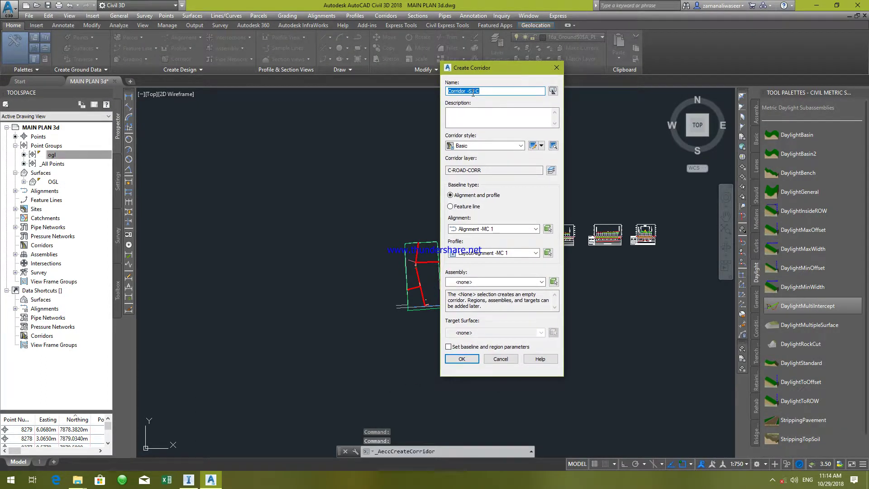
left_click(468, 92)
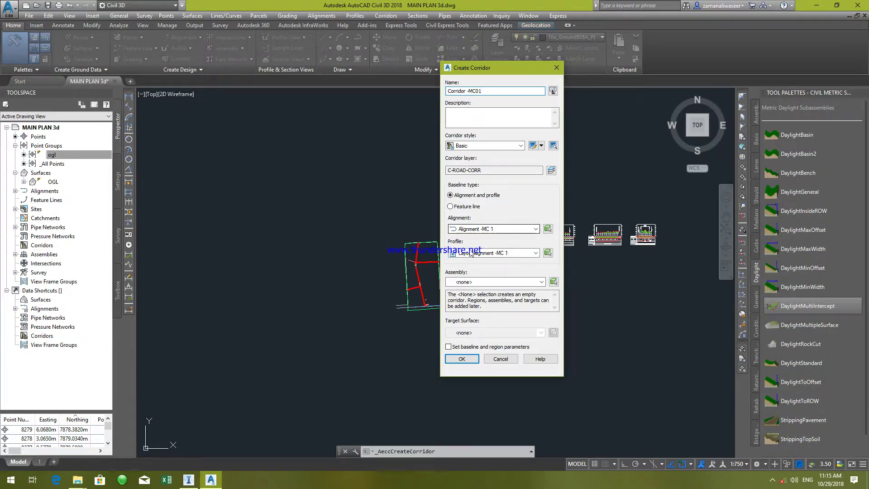
Assign Assembly - A and the target surface OGL to the new corridor and accept the corridor settings.
left_click(478, 282)
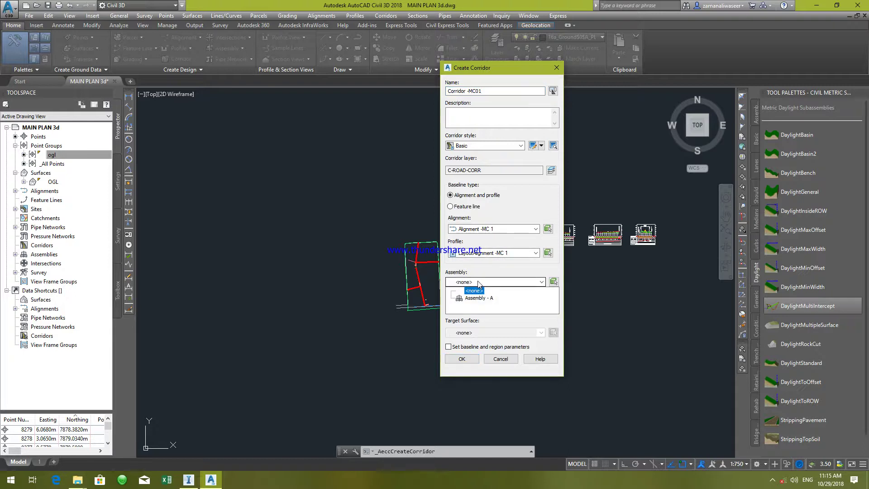
left_click(477, 298)
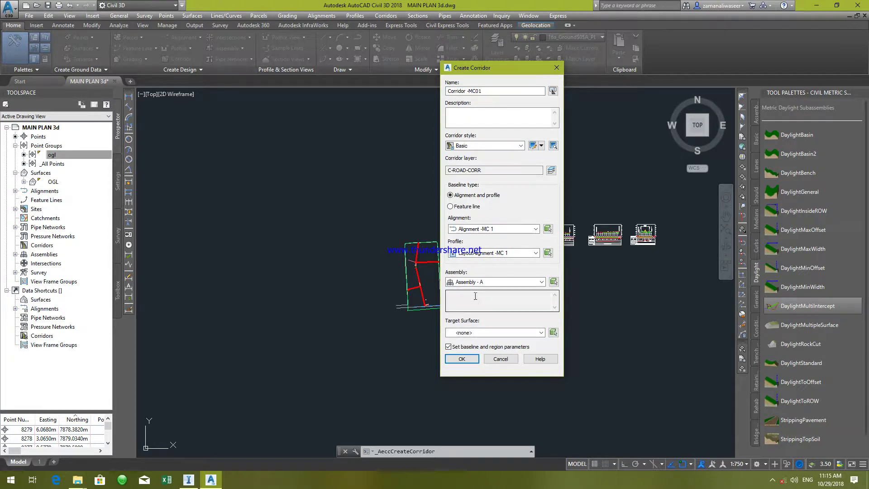
left_click(487, 333)
left_click(469, 349)
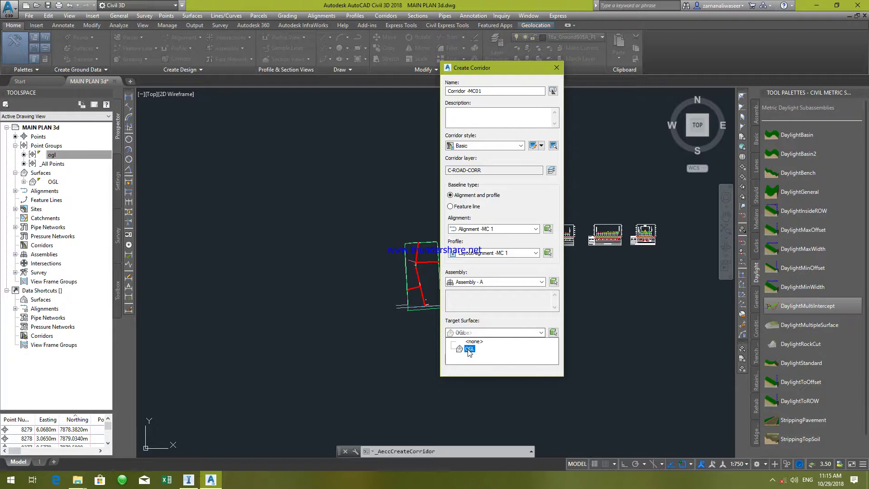
left_click(470, 349)
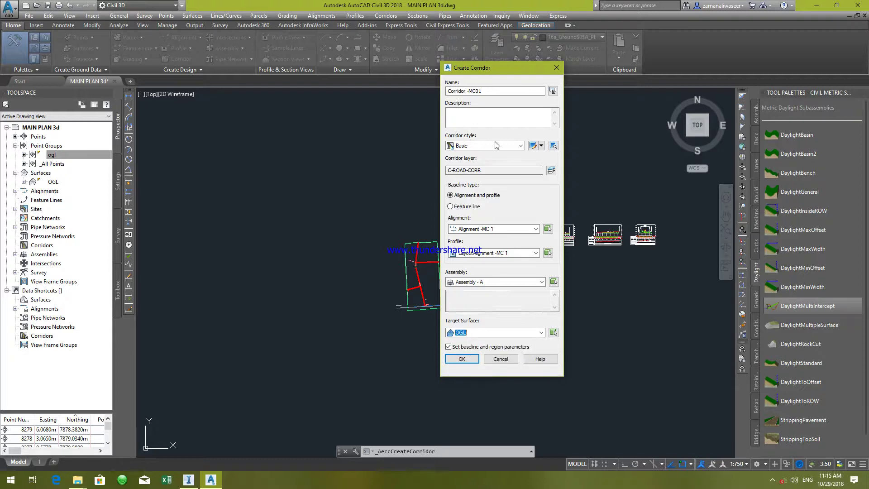
left_click_drag(499, 68, 508, 14)
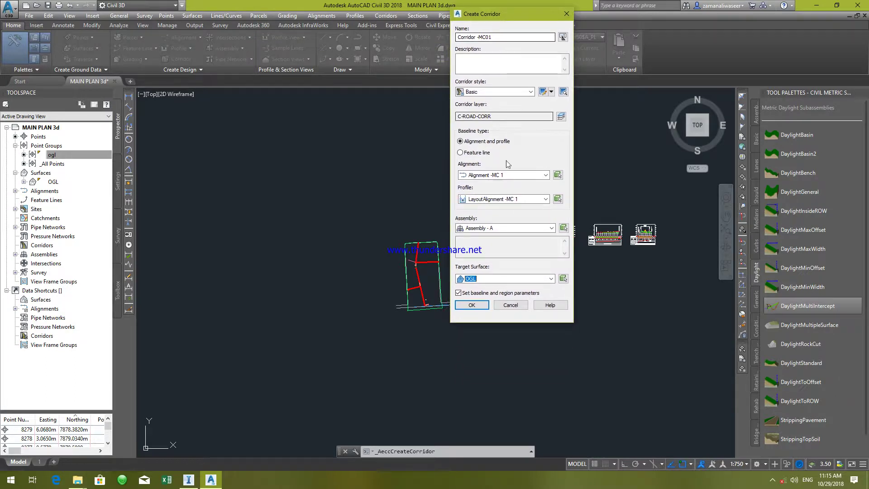
left_click(470, 305)
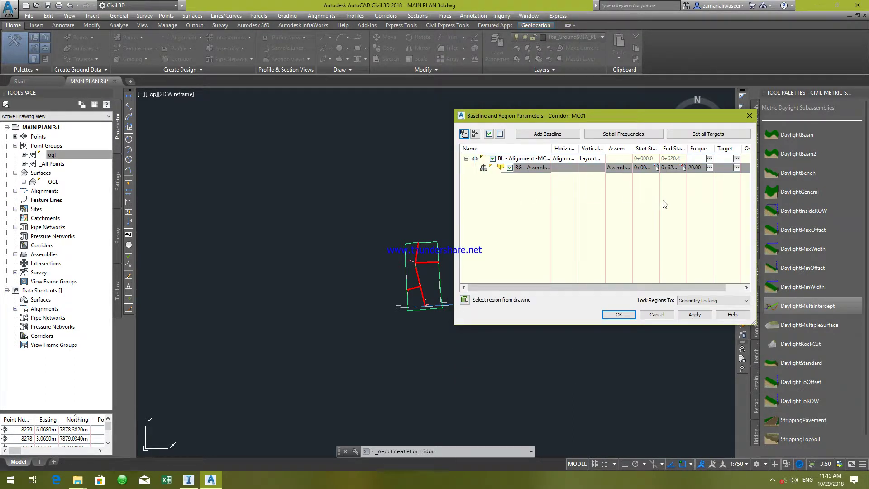
Apply and accept the corridor's baseline and region parameters, building the corridor, and dismiss the event list.
left_click(690, 317)
left_click(394, 219)
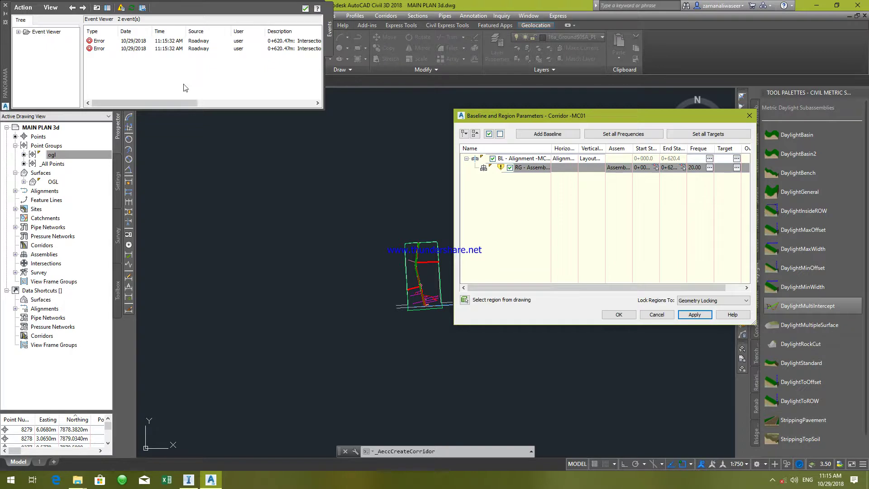
left_click(629, 316)
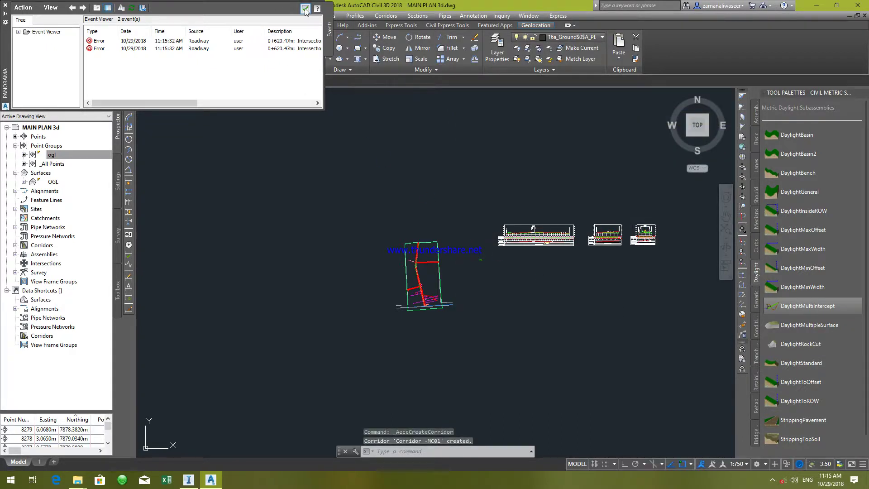
left_click(306, 8)
Examine the new corridor along the alignment, especially the overlong daylight lines near its start station.
scroll(423, 305, "up", 5)
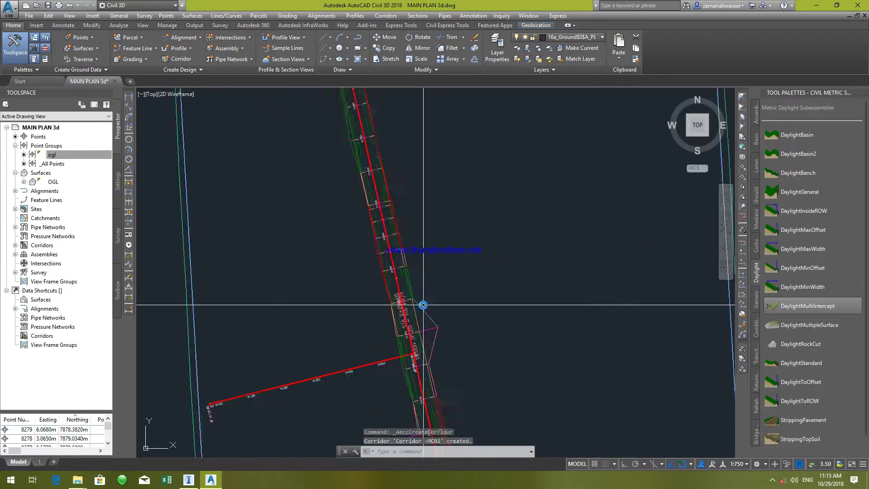
scroll(448, 246, "down", 5)
scroll(449, 246, "up", 2)
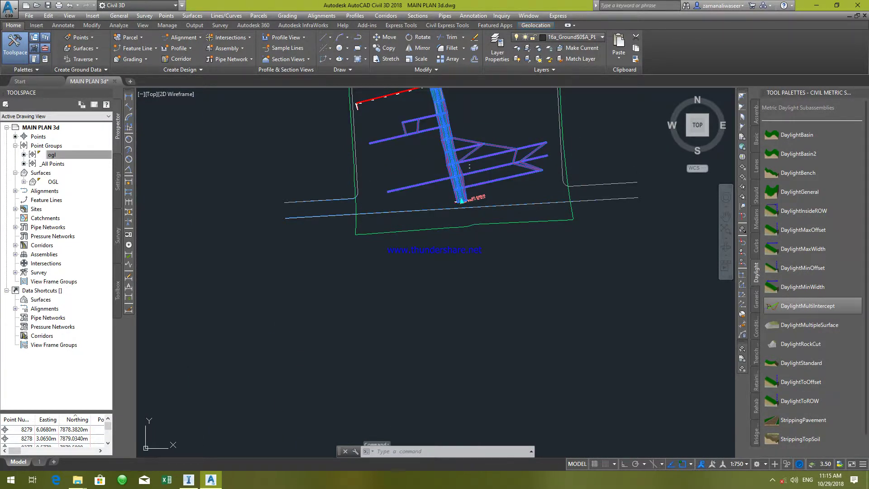
left_click(458, 195)
middle_click_drag(493, 184, 503, 254)
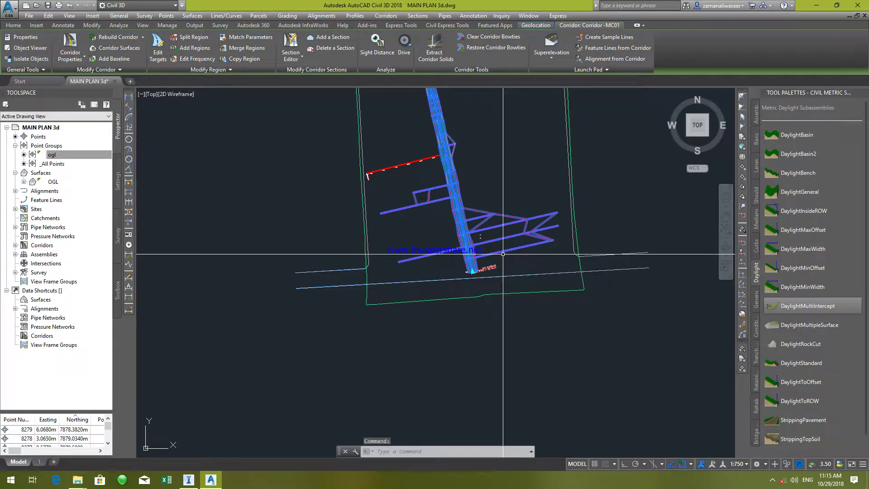
scroll(500, 241, "up", 4)
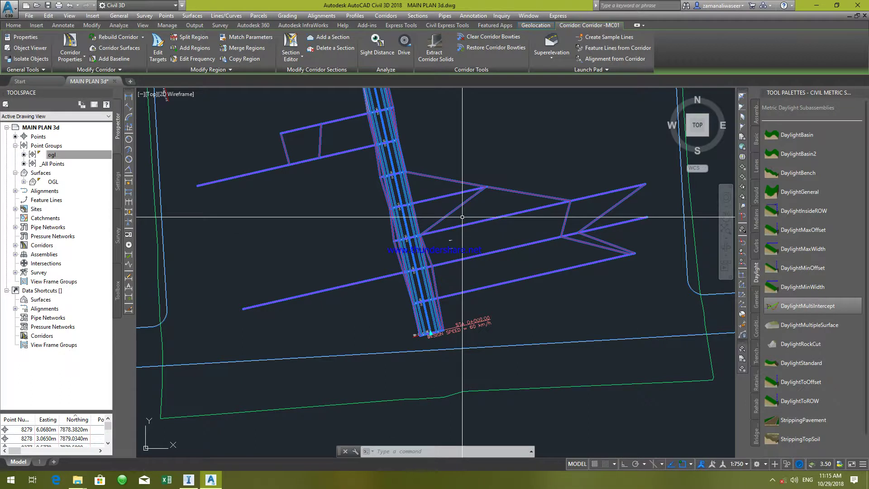
scroll(482, 255, "down", 4)
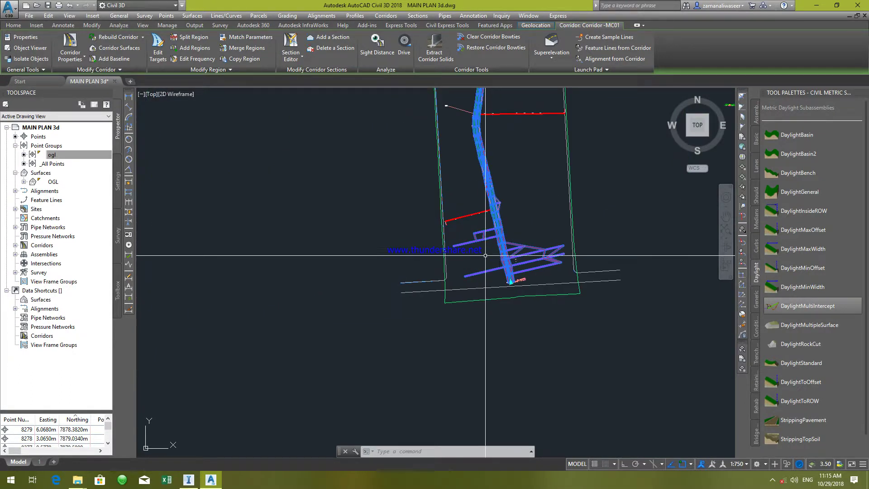
scroll(483, 249, "up", 4)
scroll(496, 245, "down", 3)
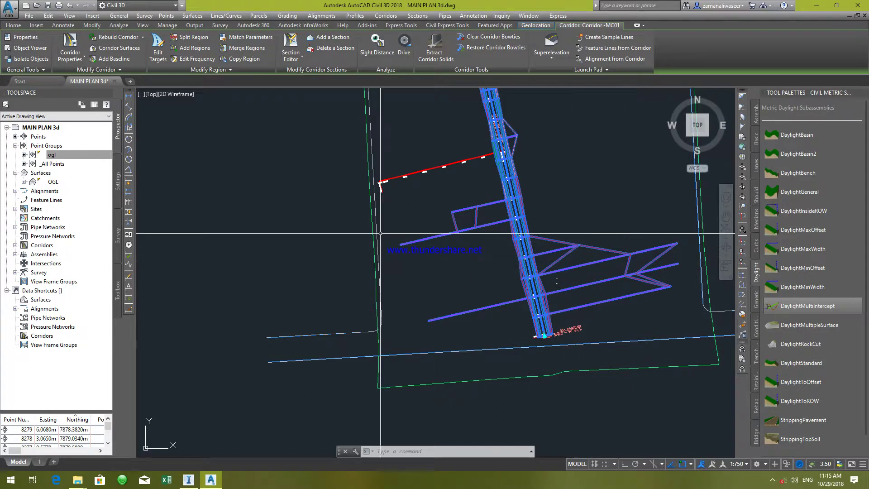
Make the triangles visible in plan view in the OGL surface's style and apply the change.
left_click(63, 156)
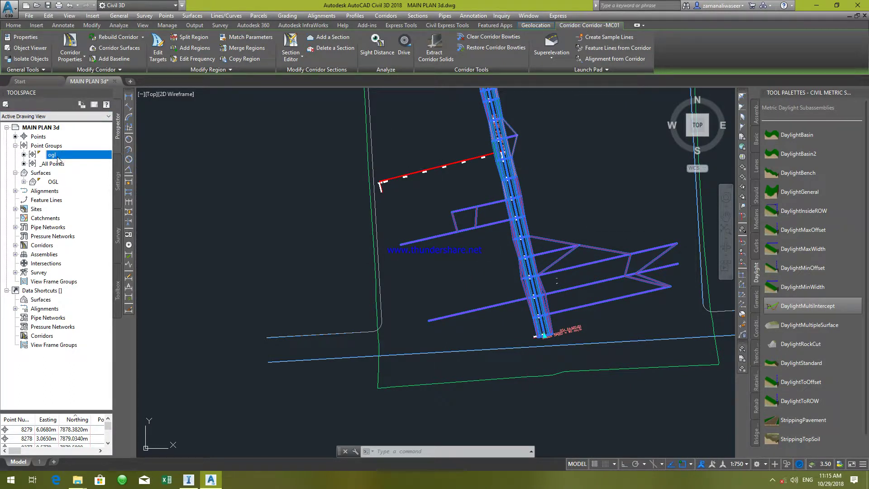
key("Escape")
left_click(375, 261)
right_click(375, 261)
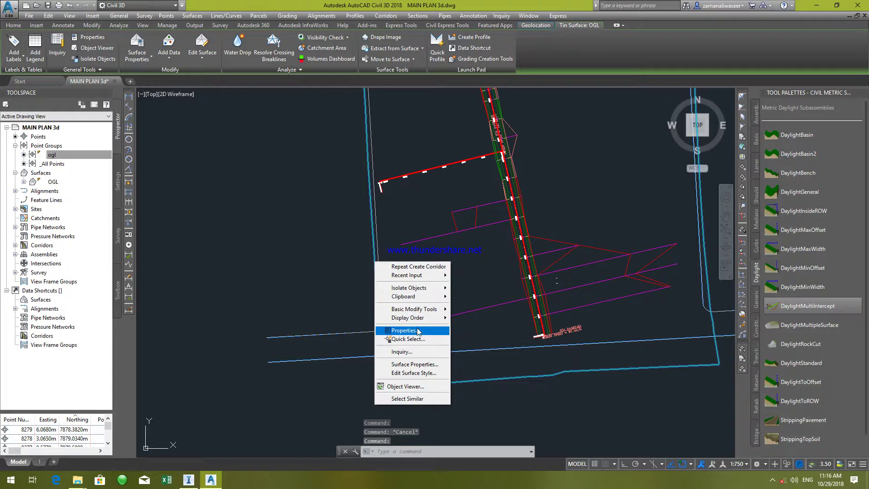
left_click(414, 373)
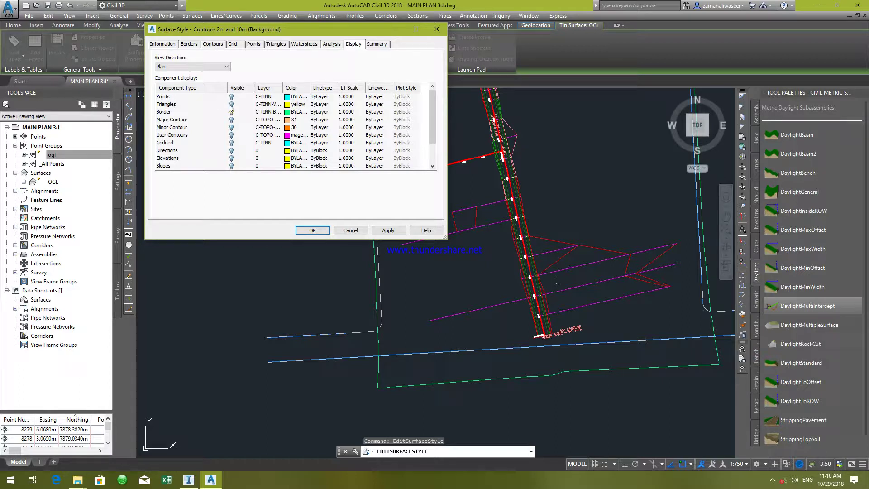
left_click(231, 105)
left_click(388, 230)
left_click(313, 230)
Delete the OGL surface's triangle lines across the block east of the corridor near its start, out to the eastern border.
middle_click_drag(625, 313, 577, 258)
scroll(534, 255, "up", 4)
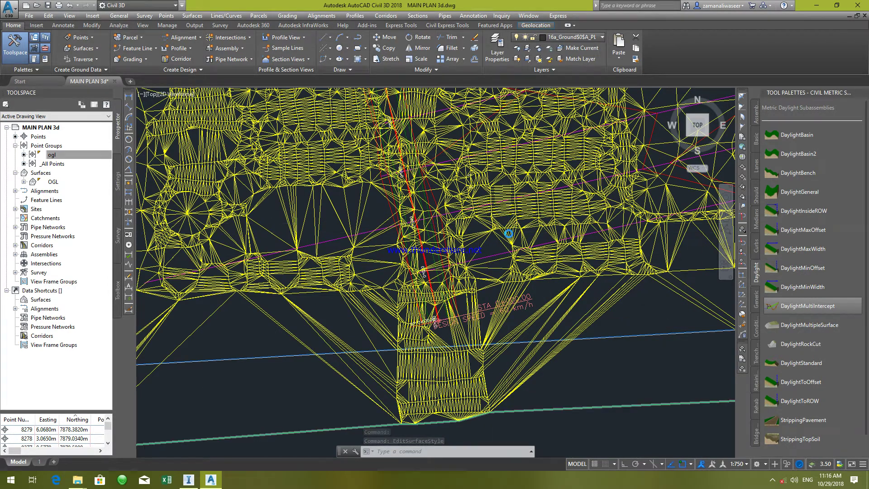
scroll(520, 223, "down", 4)
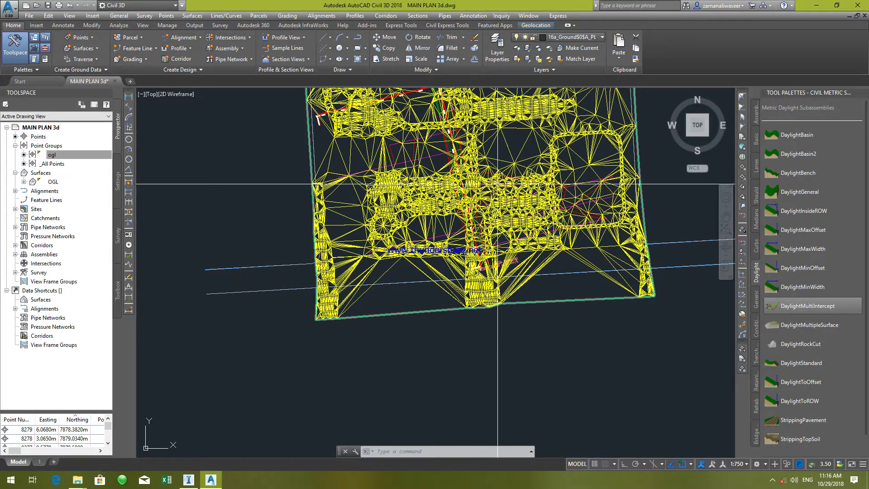
left_click(498, 178)
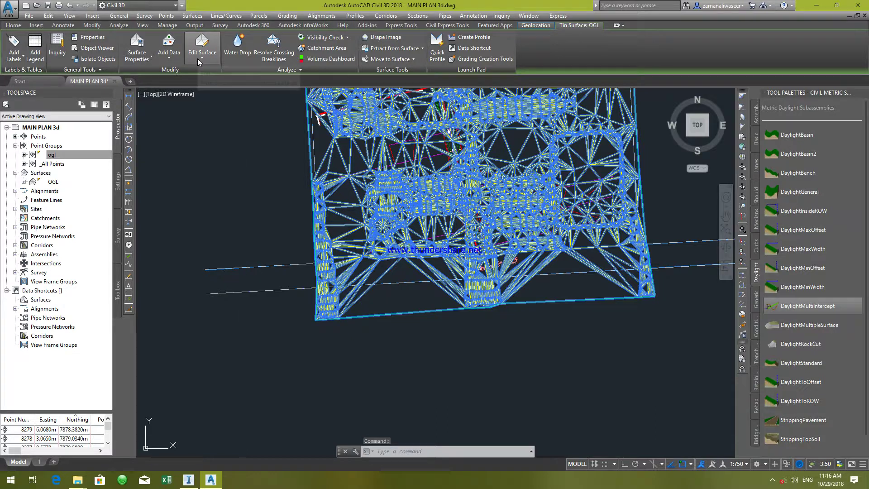
left_click(198, 62)
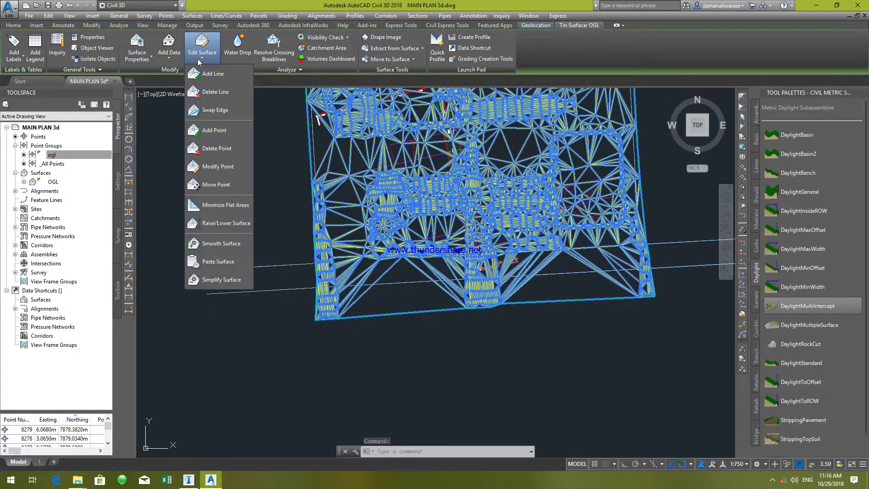
left_click(226, 93)
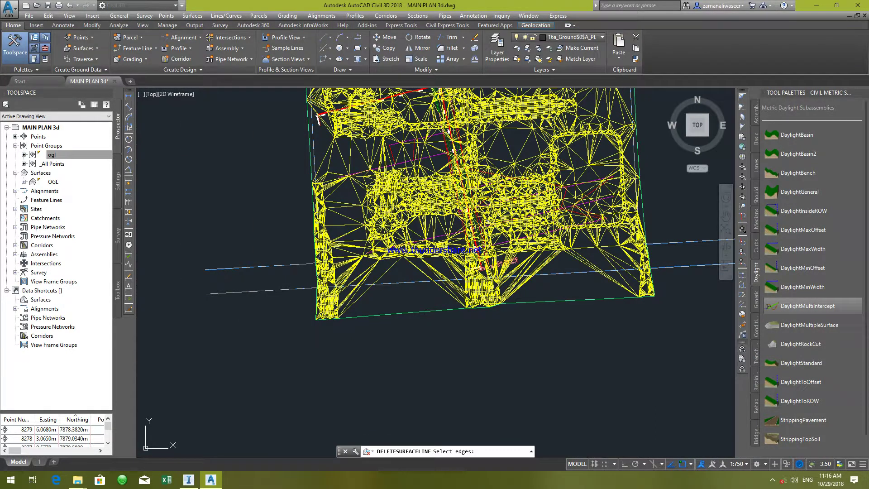
left_click(560, 264)
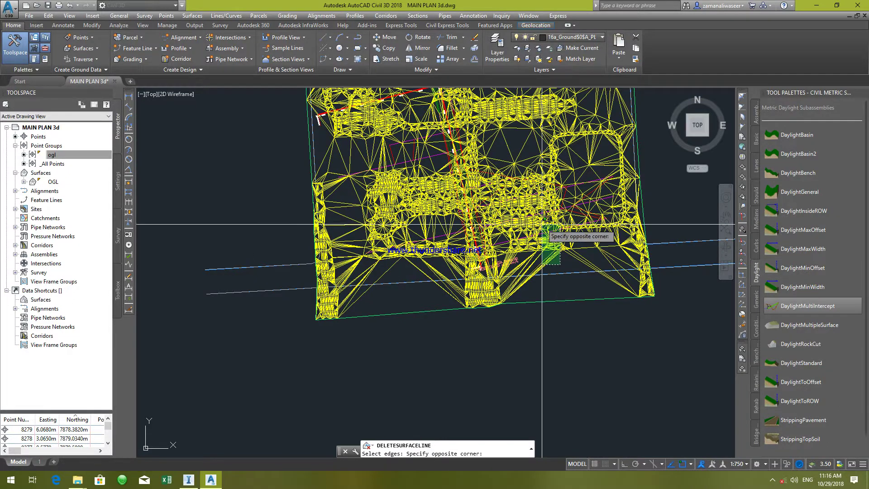
left_click(522, 156)
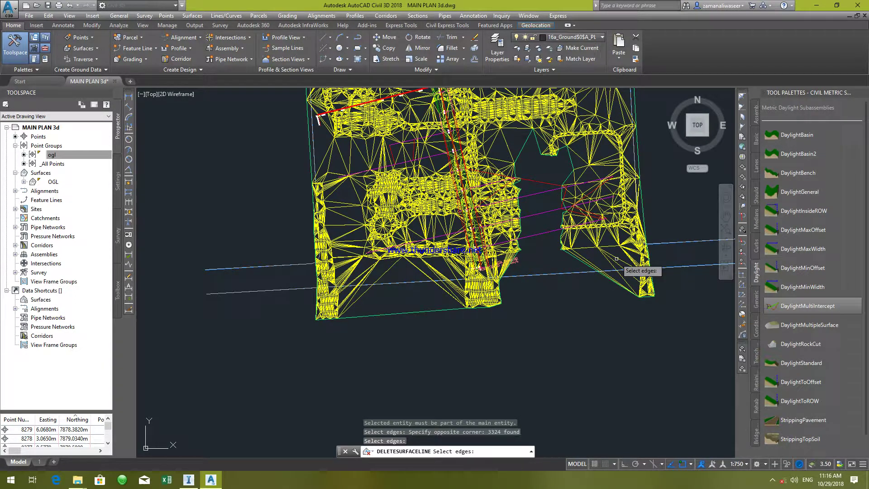
left_click(653, 138)
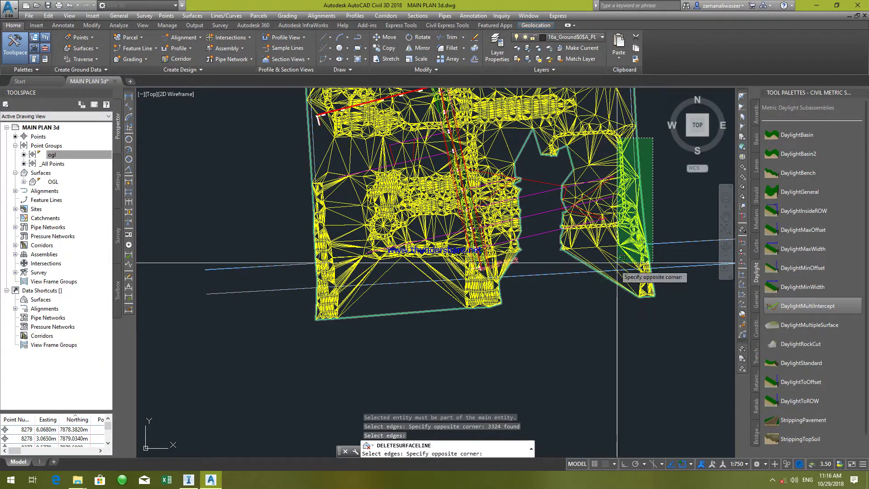
left_click(562, 297)
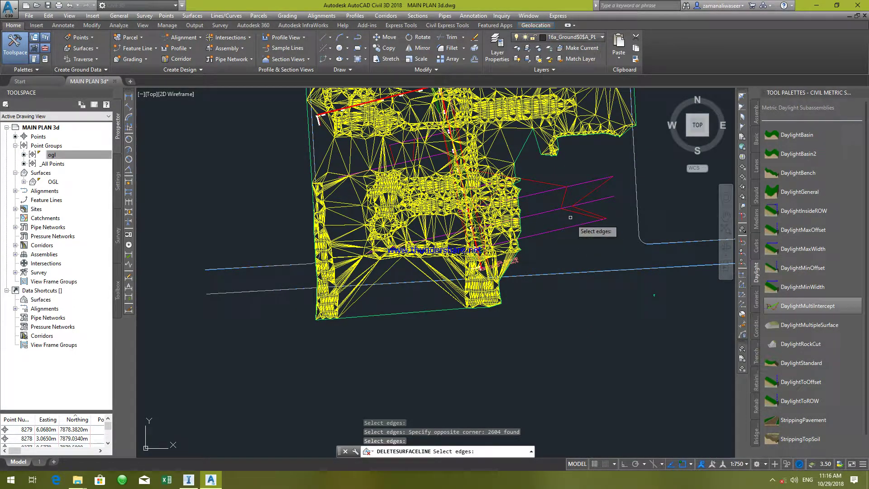
Delete the remaining OGL triangle lines along the corridor's east side, trimming the surface edge closer to the alignment.
left_click(531, 165)
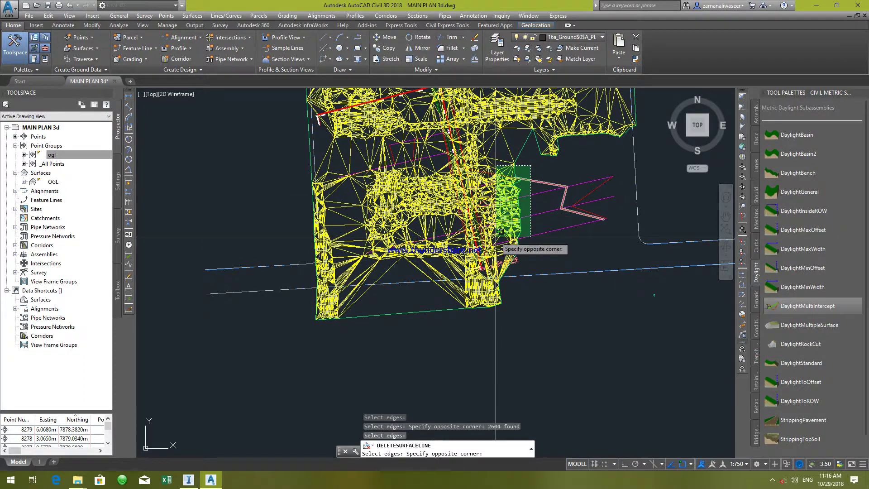
left_click(503, 247)
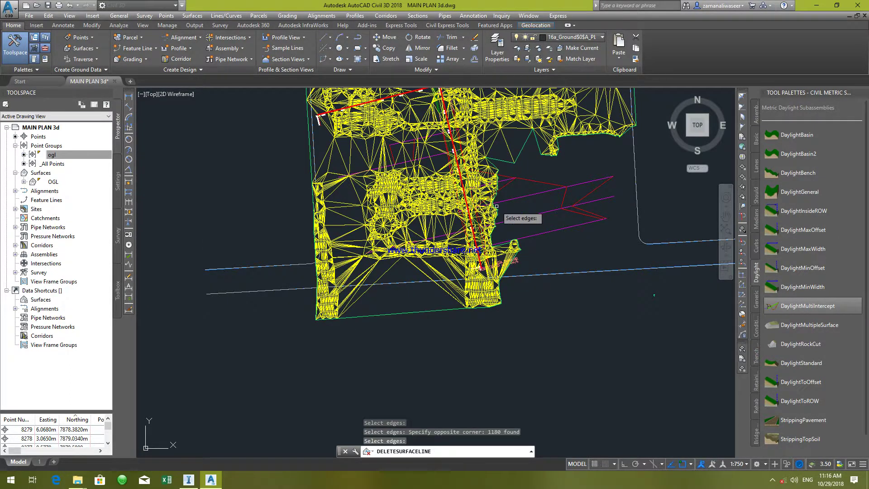
scroll(488, 182, "up", 6)
left_click(559, 94)
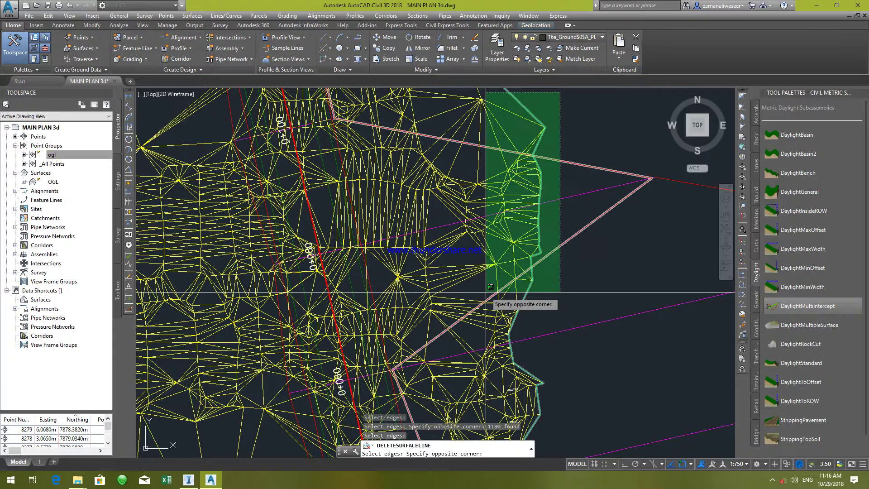
left_click(473, 330)
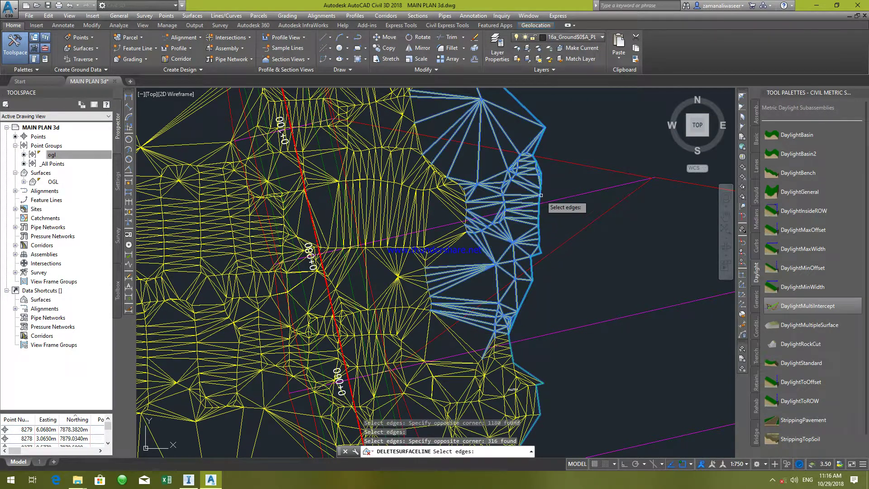
key("Return")
scroll(497, 227, "down", 6)
scroll(497, 227, "up", 5)
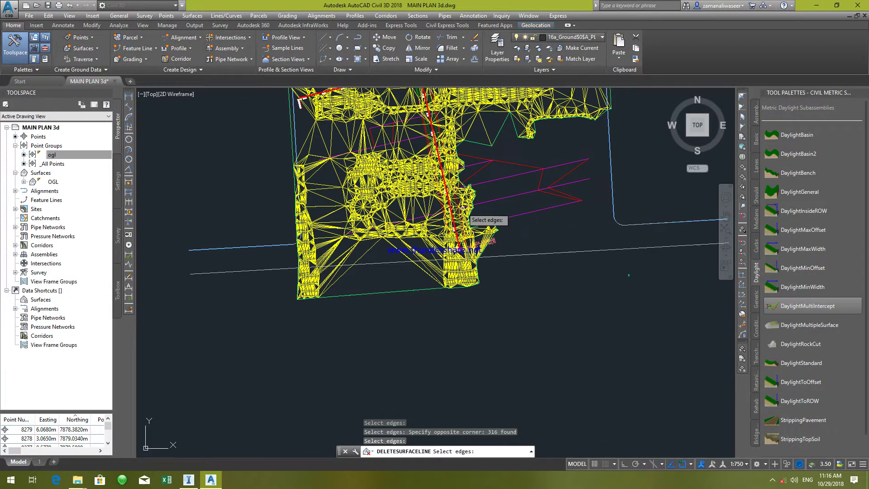
left_click(512, 202)
left_click(487, 250)
key("Return")
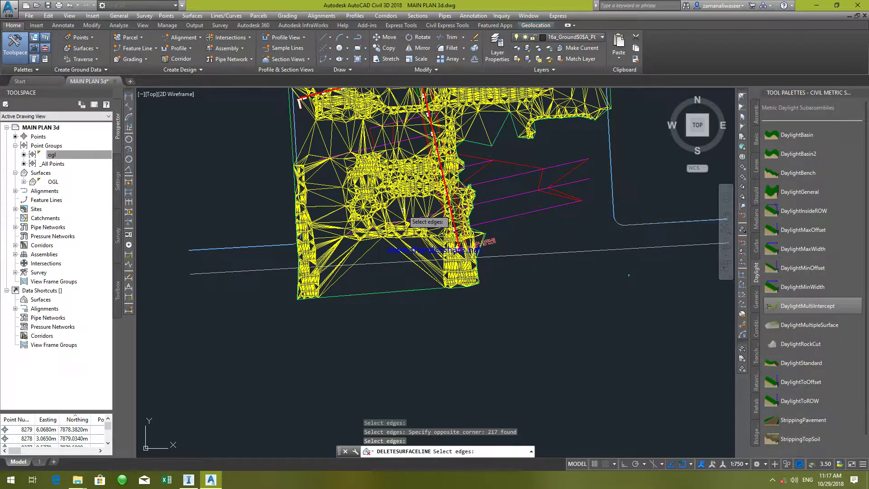
Delete the OGL triangle lines west of the corridor's start, including the leftover fragments, and end the line deletion.
left_click(401, 117)
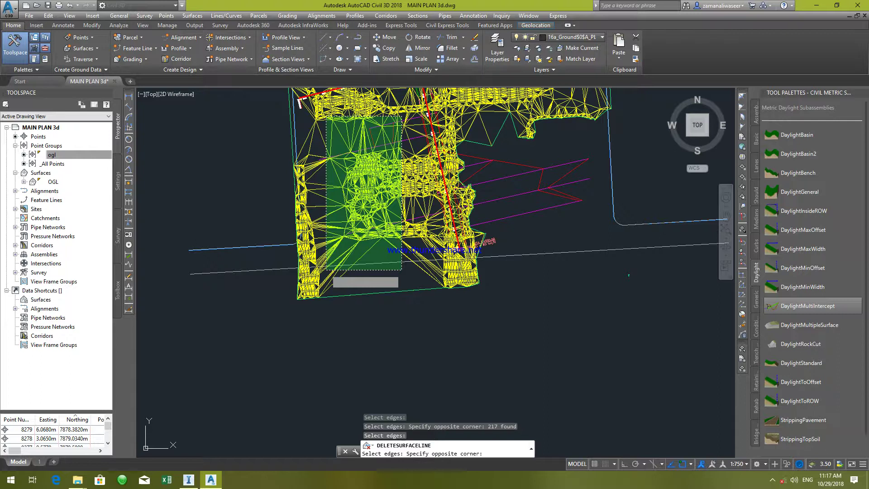
left_click(326, 271)
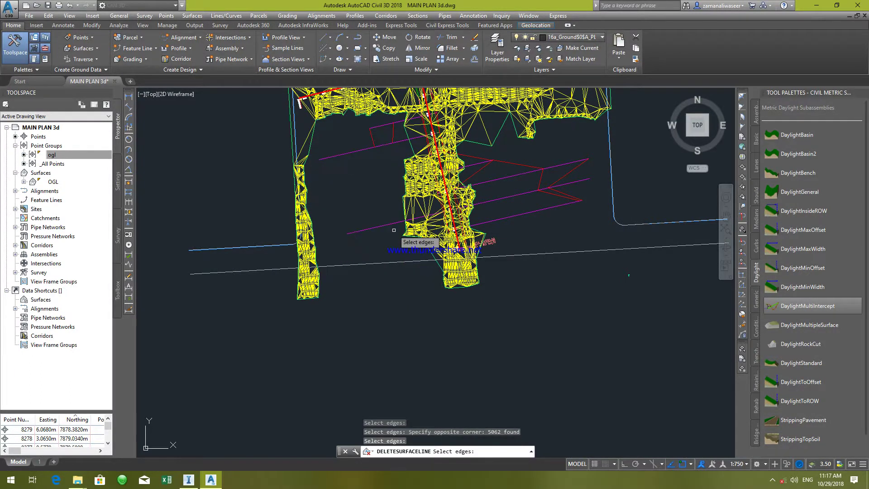
left_click(420, 146)
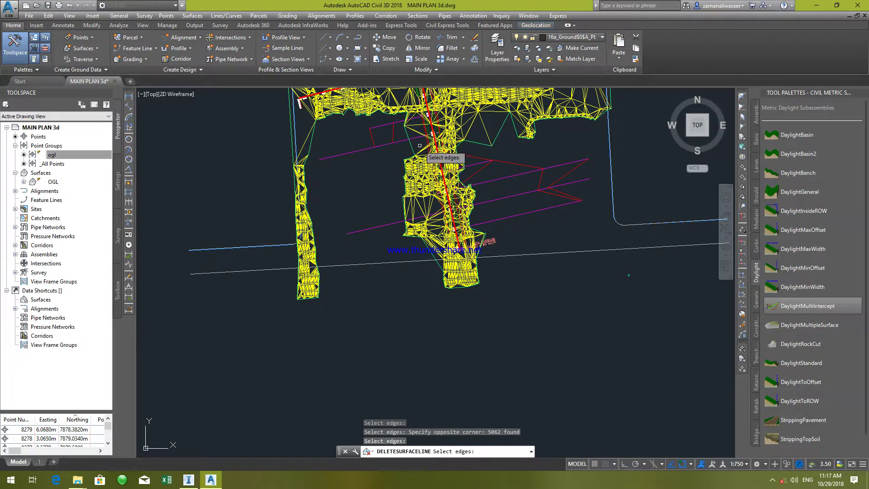
left_click(406, 248)
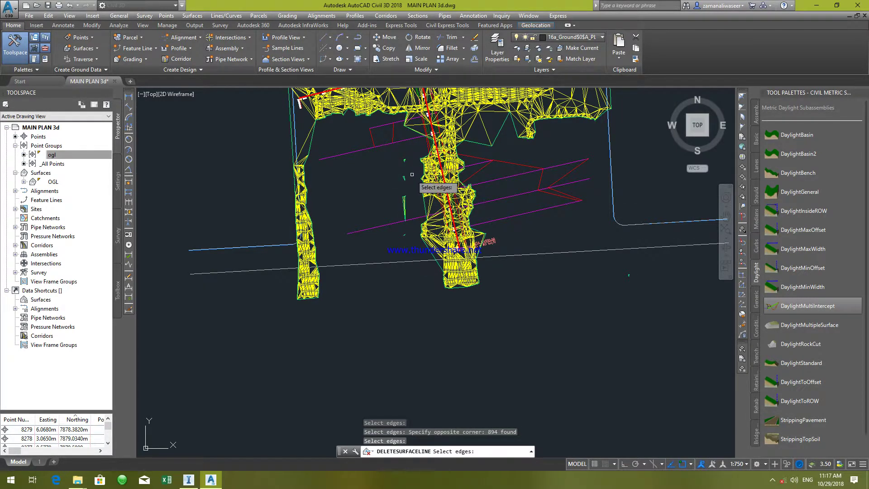
left_click(414, 155)
left_click(382, 263)
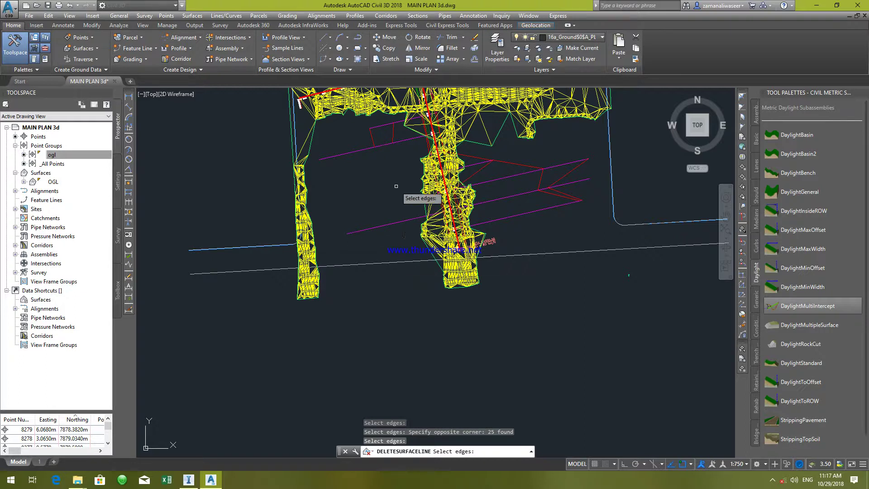
key("Return")
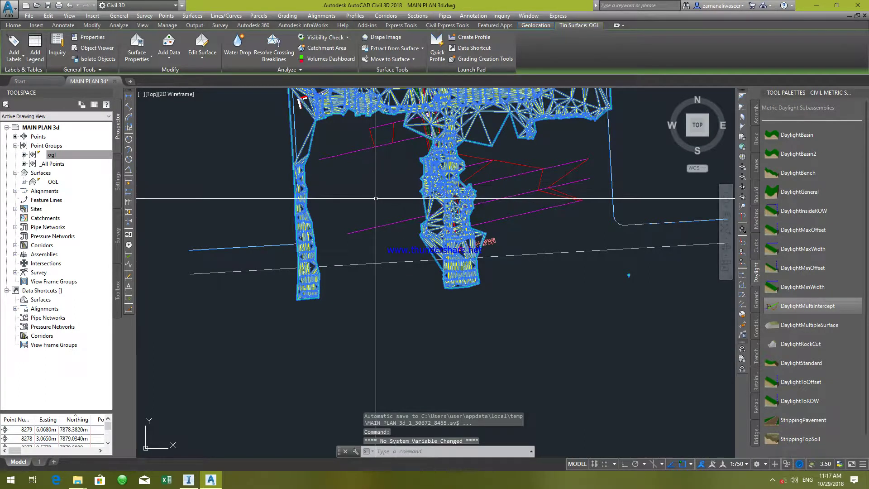
key("Escape")
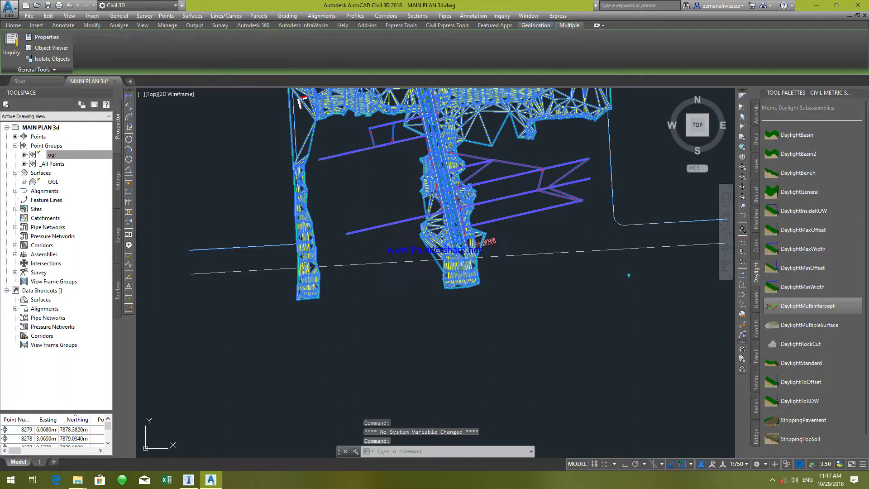
Set Corridor -MC01 to rebuild automatically and dismiss the event list.
left_click(15, 246)
right_click(53, 255)
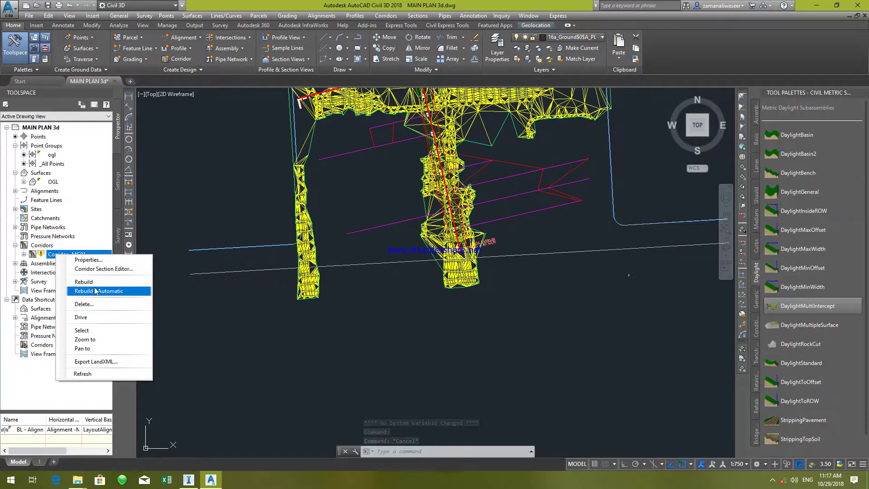
left_click(95, 291)
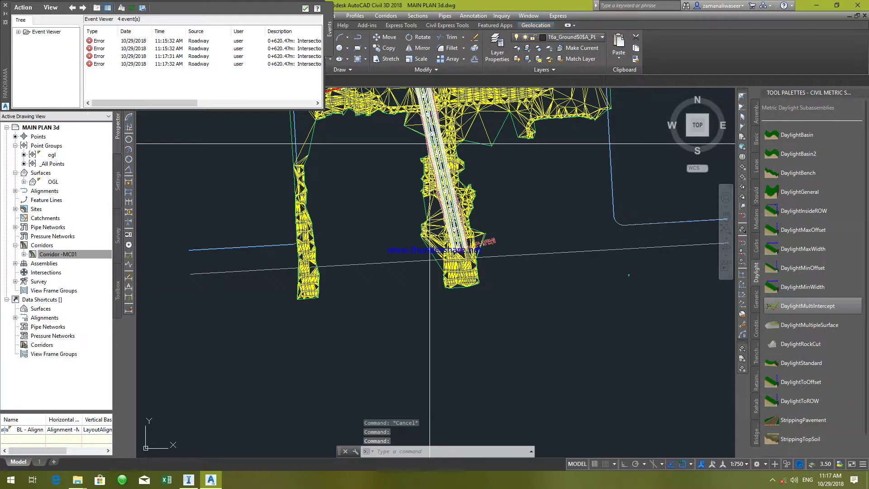
left_click(306, 9)
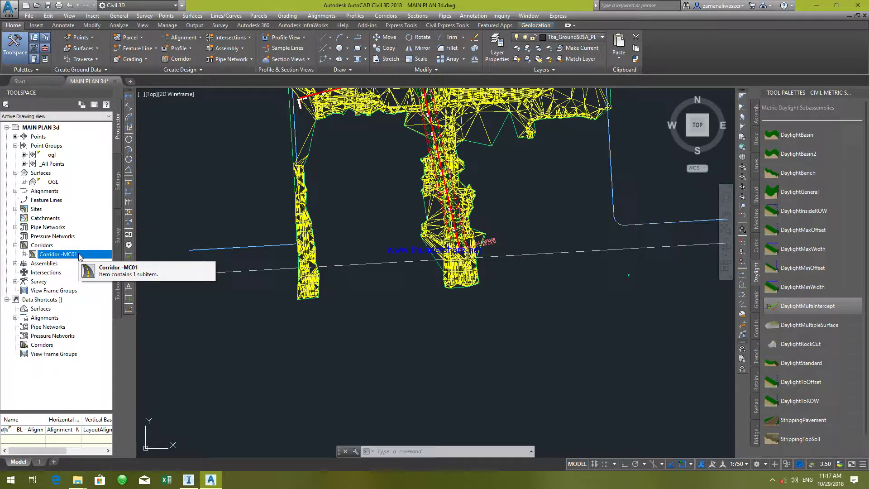
Turn off the triangles in plan view in the OGL surface's style and accept the change.
left_click(325, 111)
right_click(325, 110)
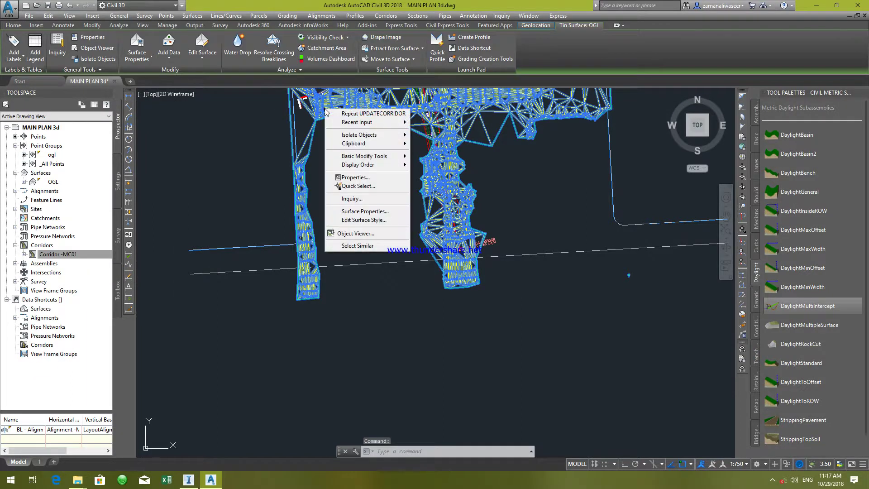
left_click(365, 220)
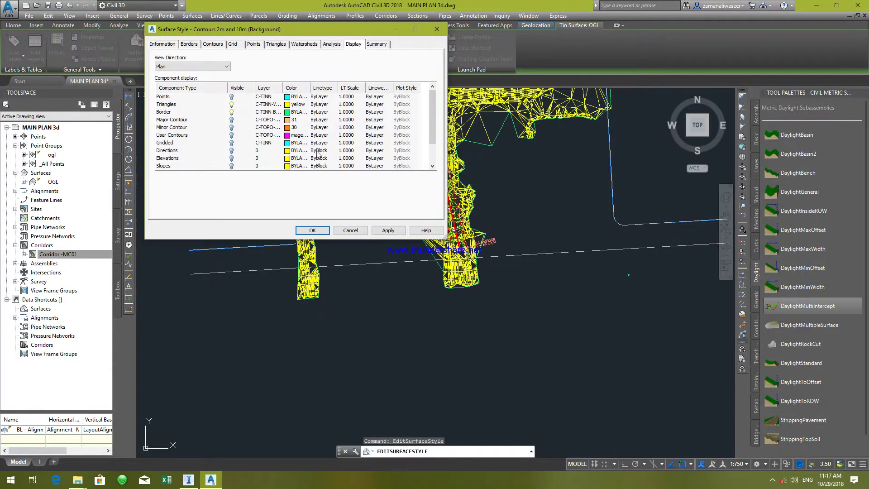
left_click(232, 105)
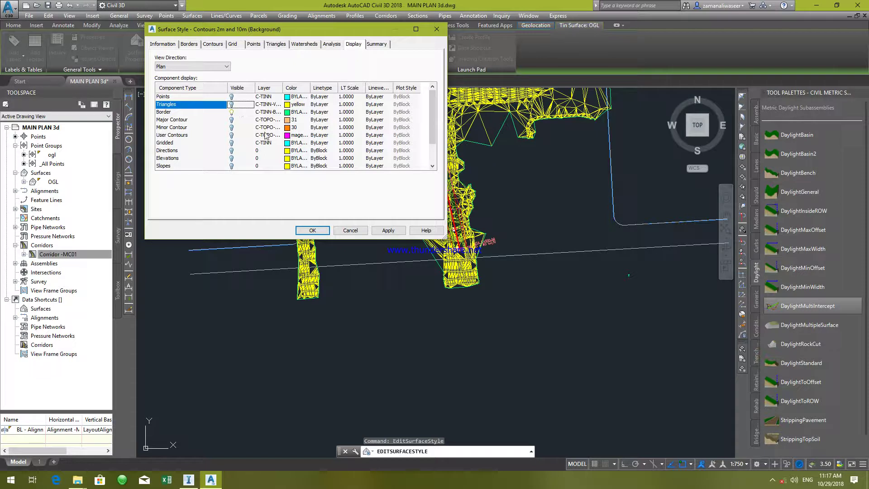
left_click(404, 230)
left_click(312, 230)
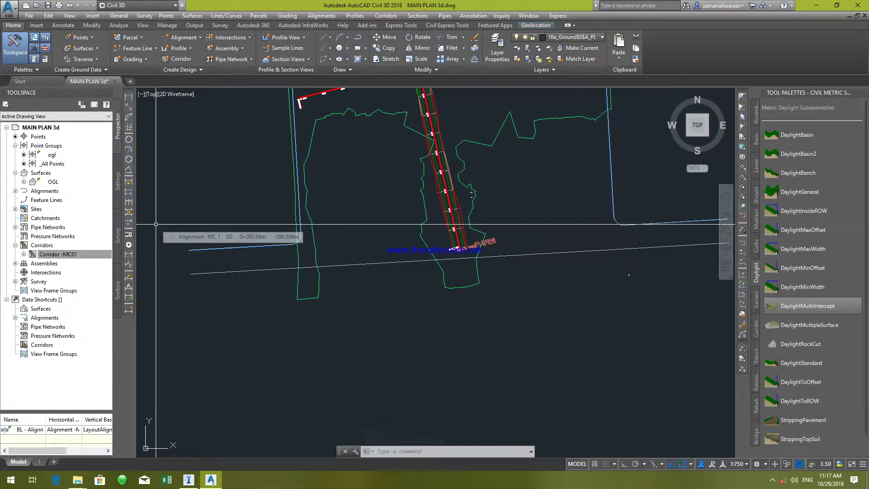
Create a new corridor surface in the properties of Corridor -MC01.
left_click(91, 253)
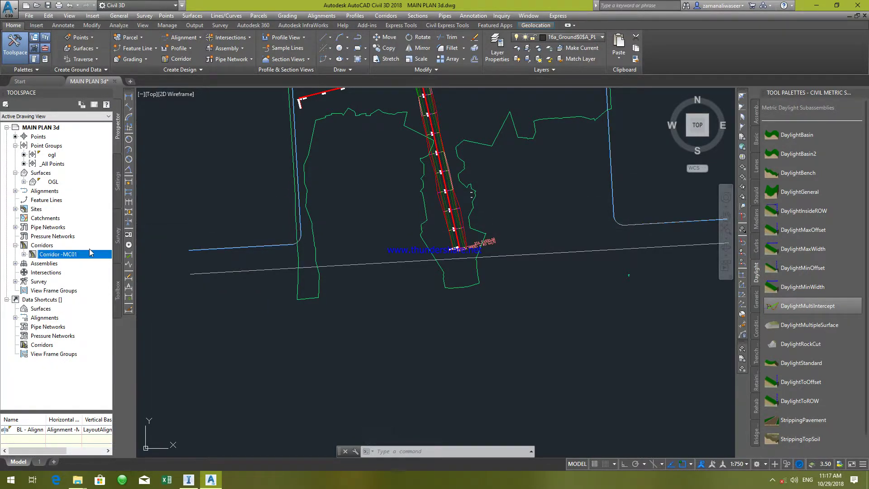
right_click(60, 259)
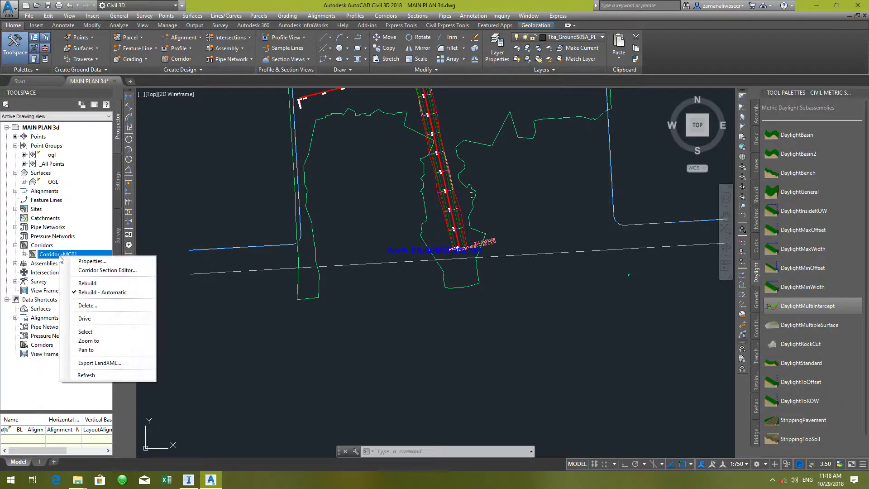
left_click(93, 262)
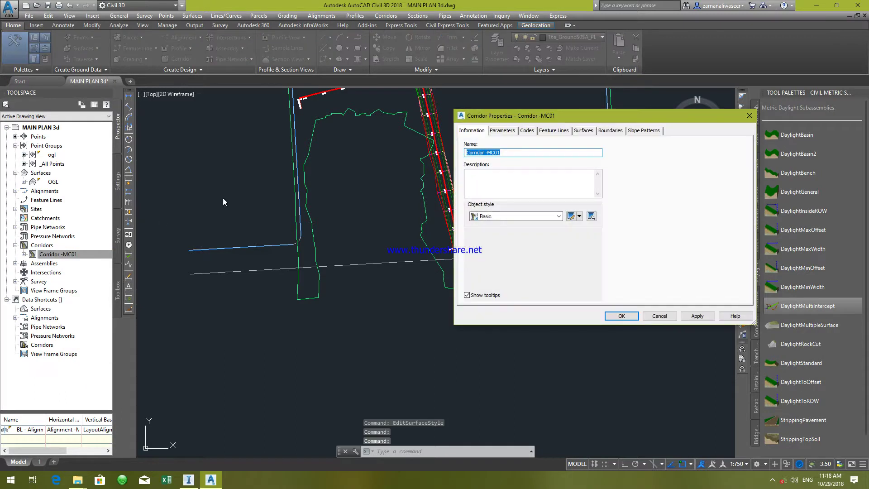
left_click_drag(544, 121, 558, 121)
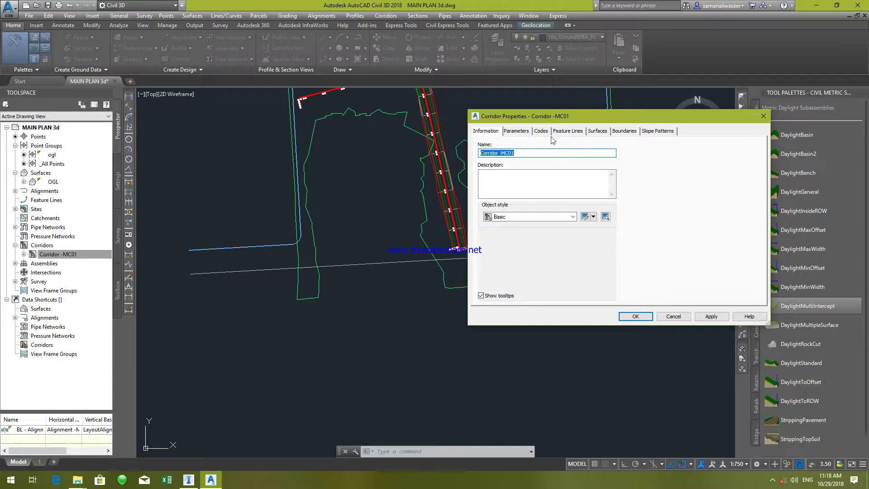
left_click(597, 131)
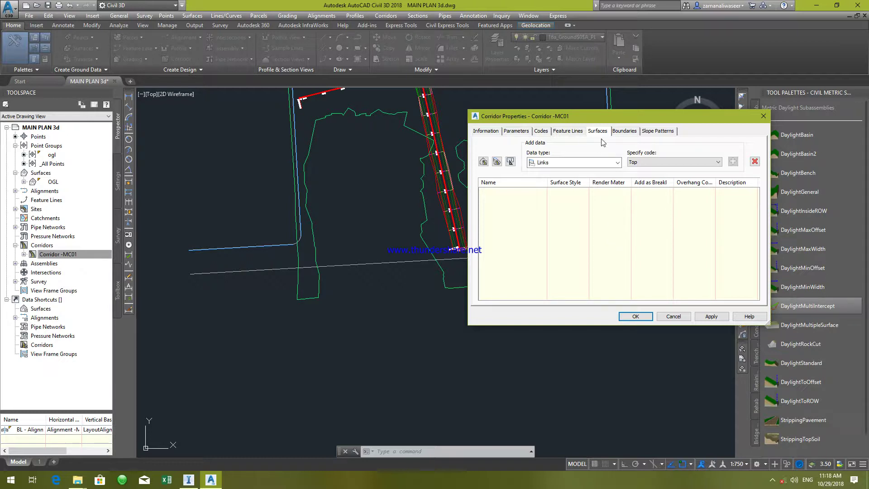
left_click(484, 161)
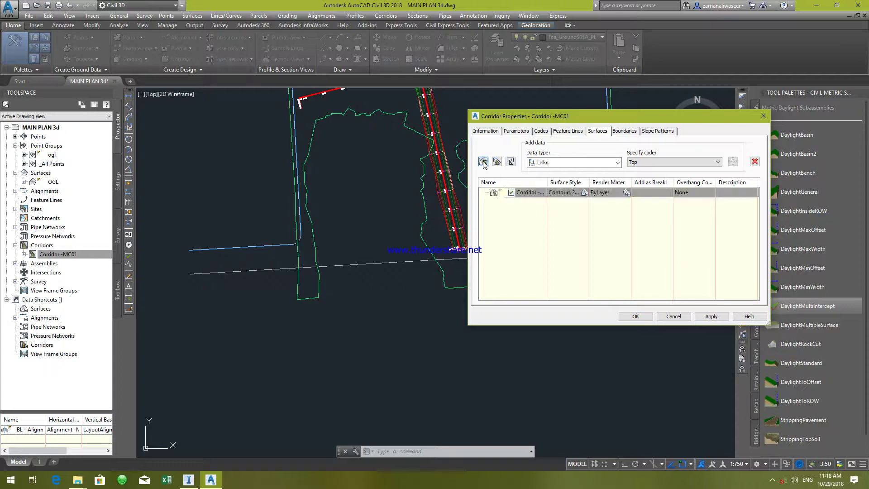
Rename the corridor surface as Corridor -MC01 -TOP and define it with Top links and Top Links overhang correction.
left_click(541, 195)
left_click(539, 193)
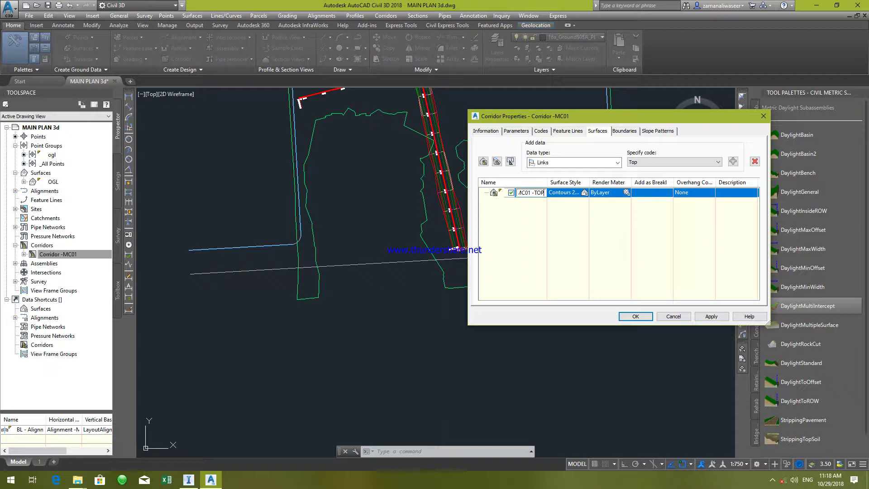
left_click(687, 192)
left_click(688, 193)
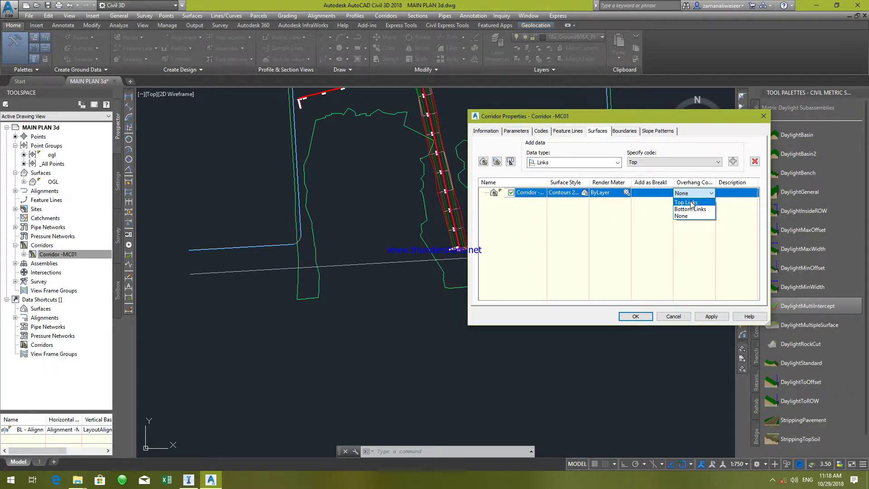
left_click(691, 203)
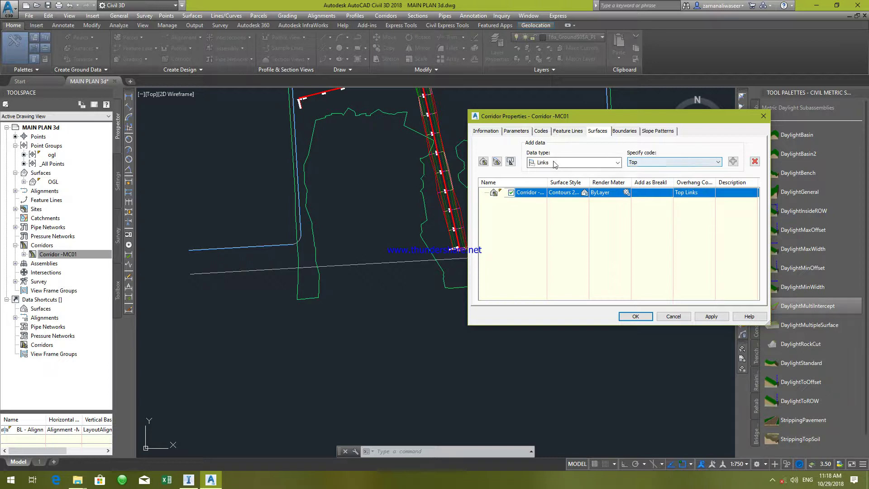
left_click(733, 162)
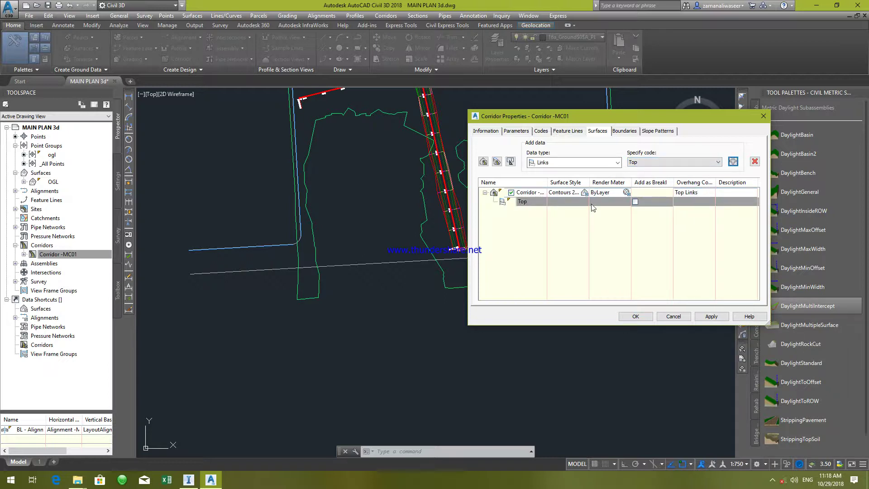
Create a second corridor surface named Corridor -MC01 - FRM with Datum links and Bottom Links overhang correction.
left_click(484, 164)
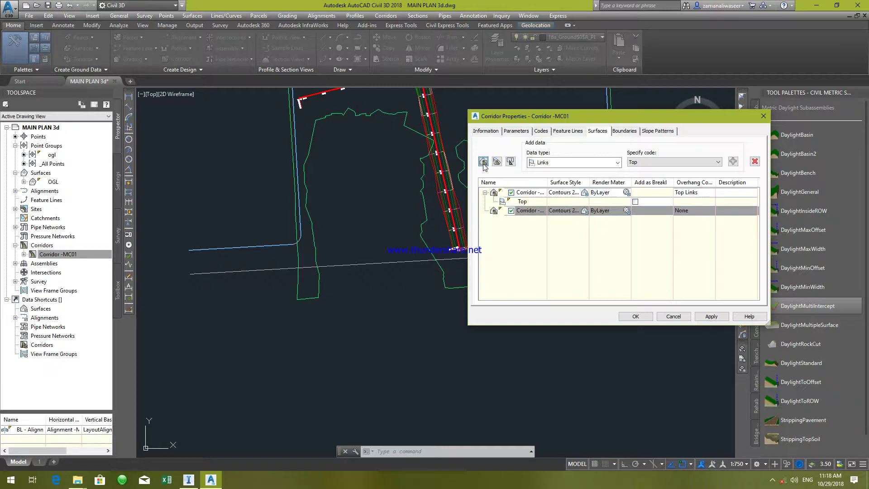
left_click(537, 211)
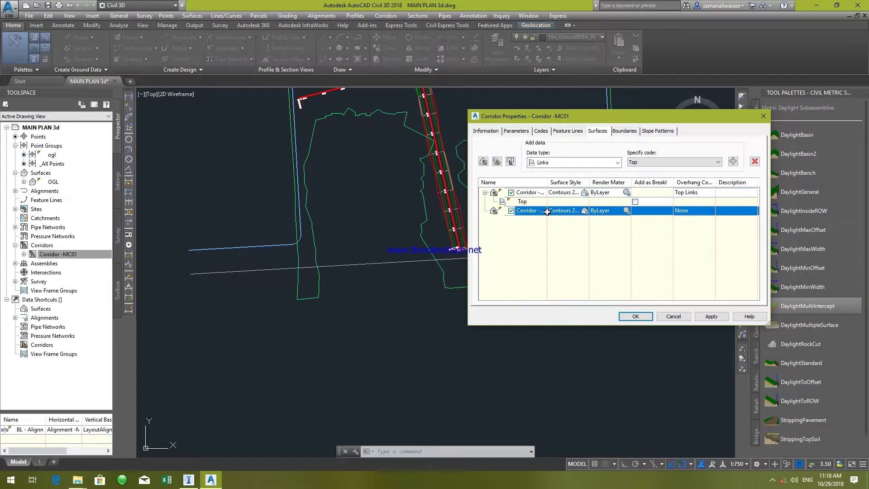
left_click(544, 212)
left_click(690, 213)
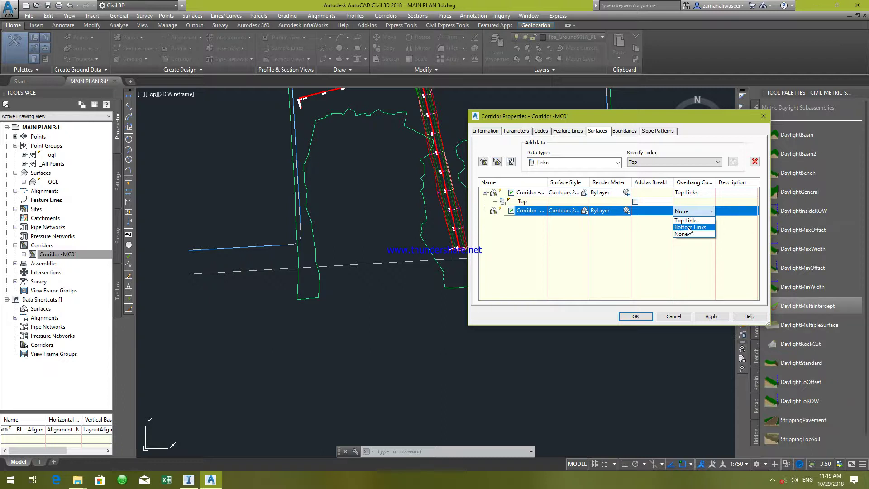
left_click(690, 228)
left_click(717, 162)
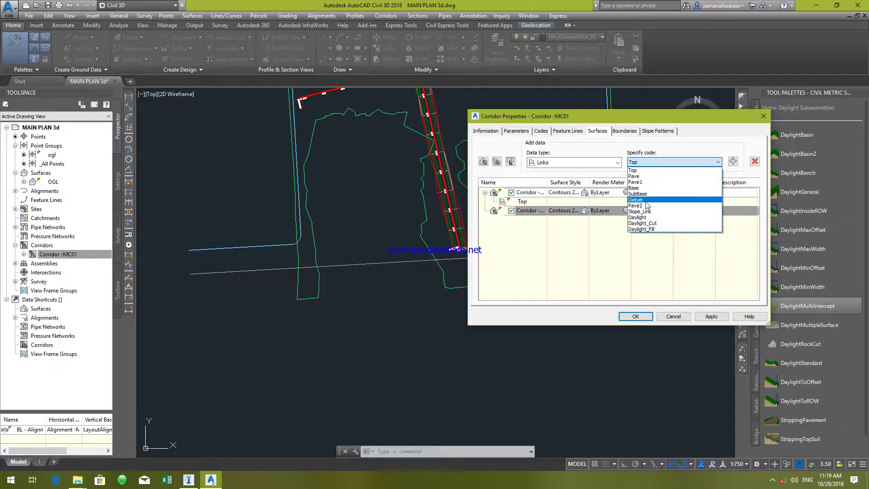
left_click(646, 200)
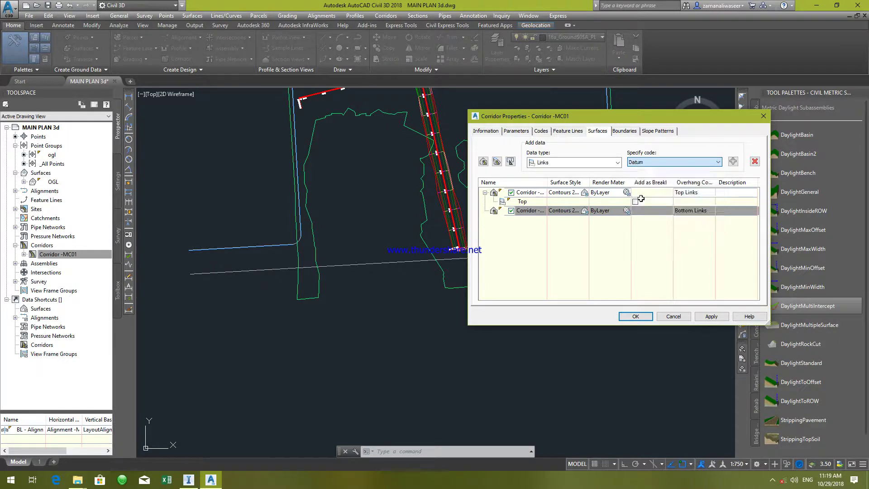
left_click(734, 162)
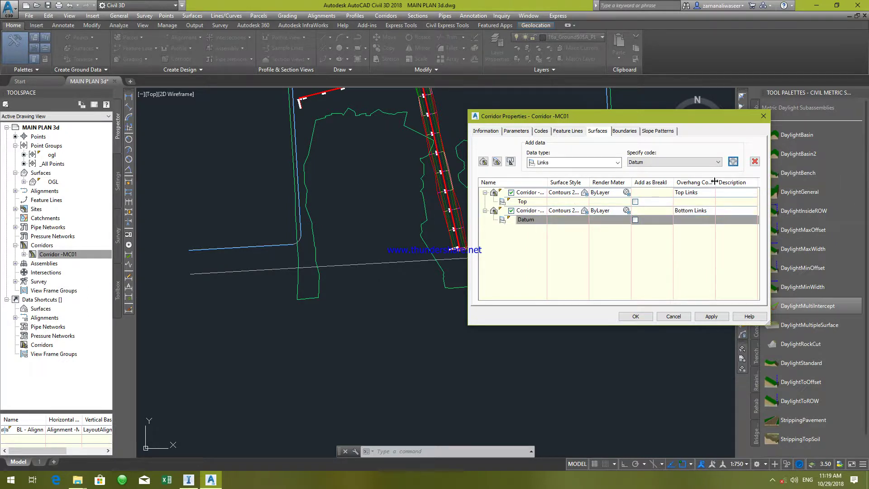
Add an automatic Daylight outside boundary to both corridor surfaces and accept the corridor property changes.
left_click(624, 131)
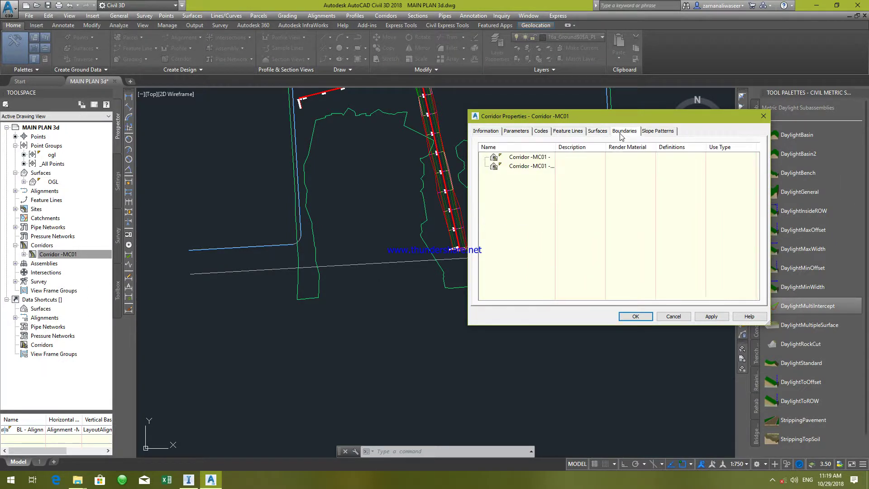
left_click(538, 158)
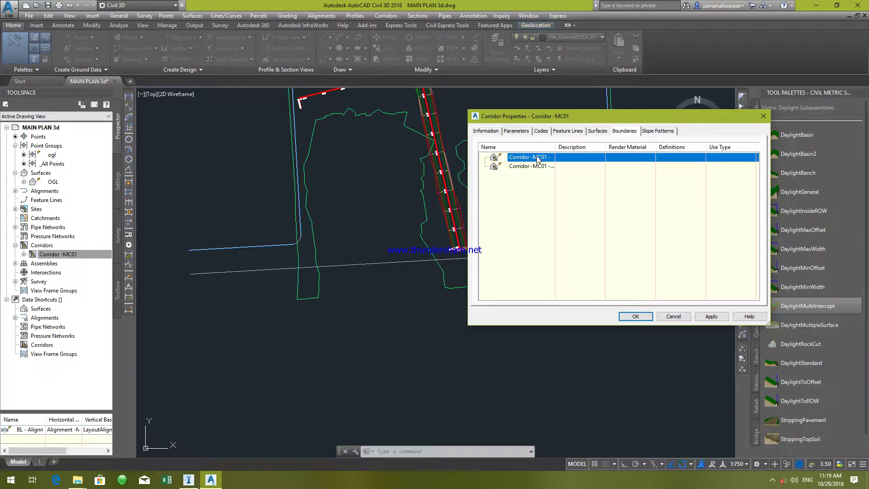
right_click(539, 158)
mouse_move(573, 173)
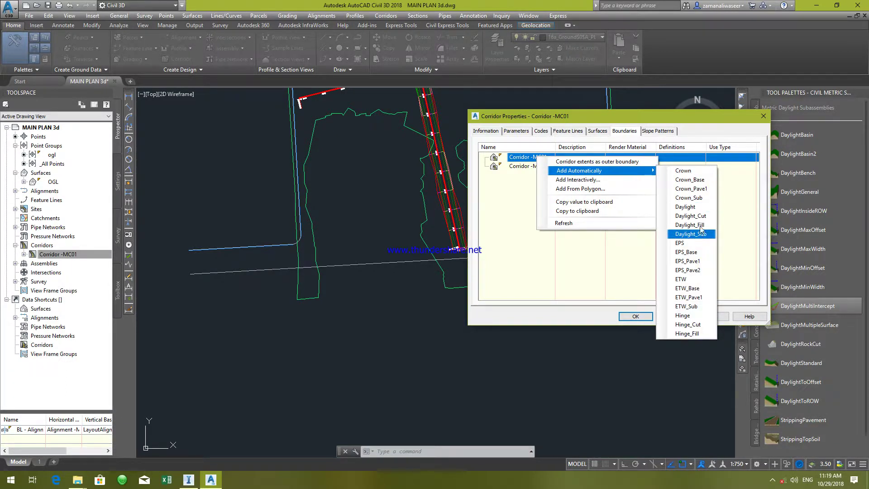
left_click(697, 209)
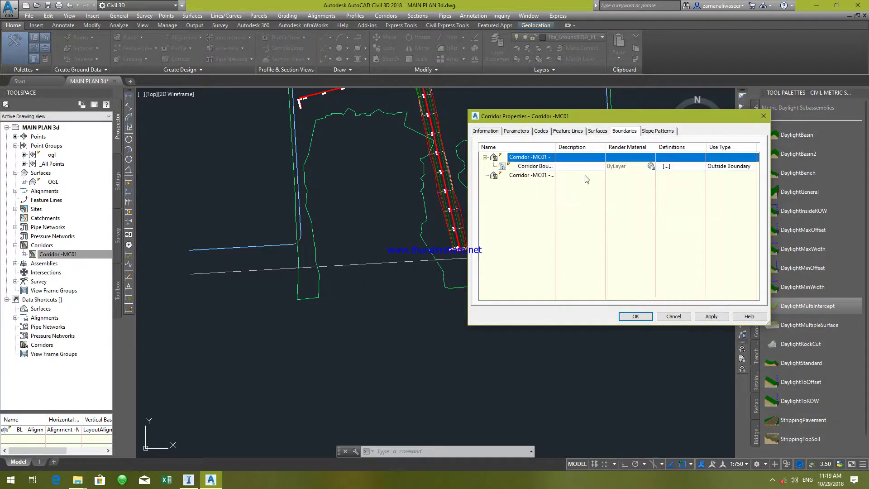
right_click(535, 175)
mouse_move(600, 193)
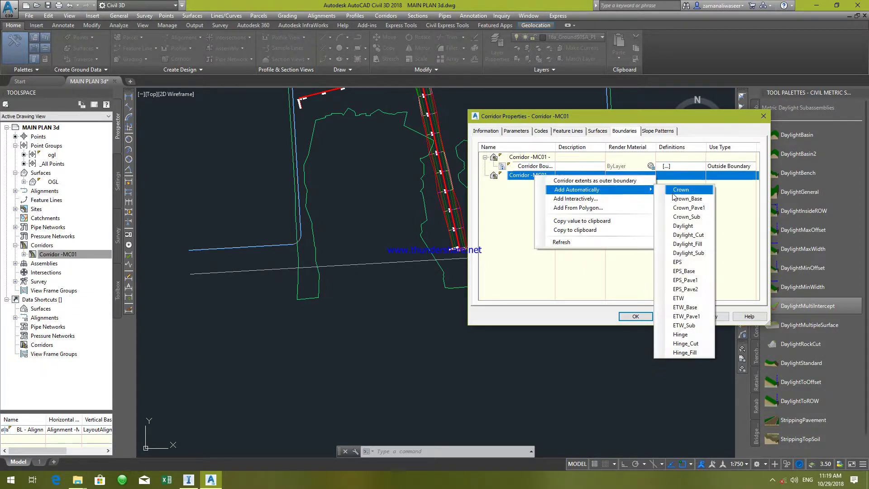
left_click(684, 227)
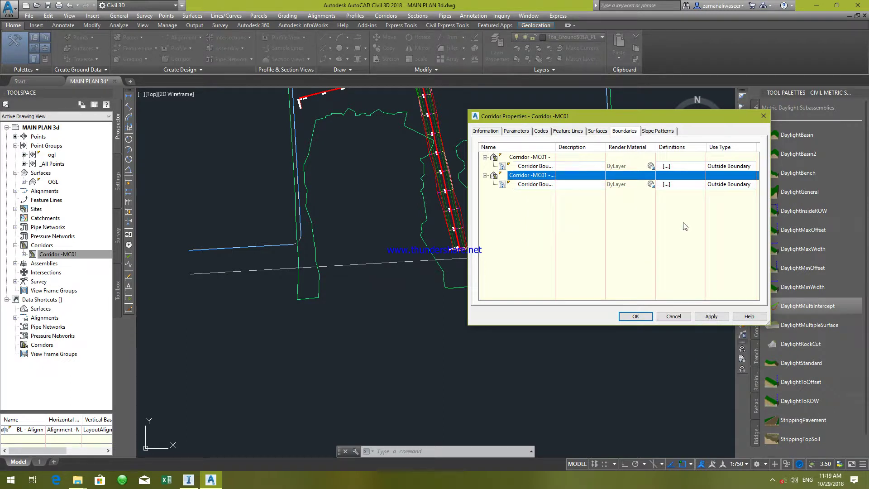
left_click(711, 316)
left_click(636, 316)
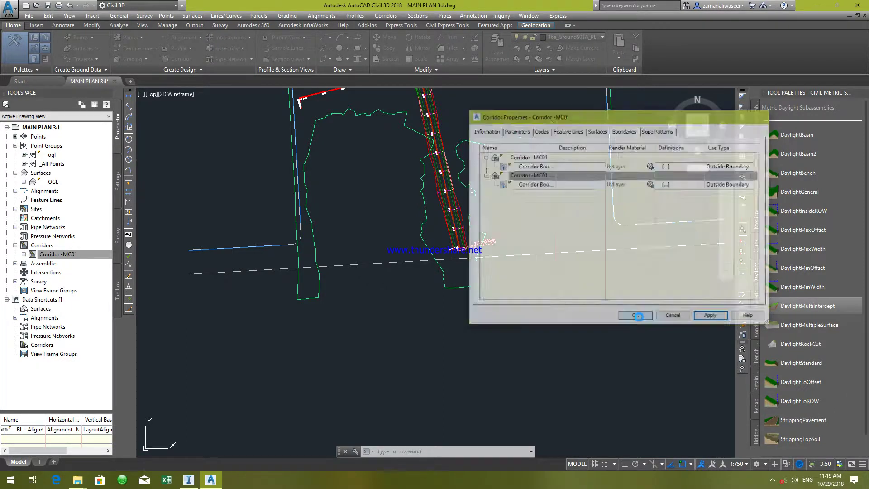
Inspect the corridor surfaces along Corridor -MC01, including their daylight edges and the area around the side-road junction.
middle_click_drag(391, 174, 482, 291)
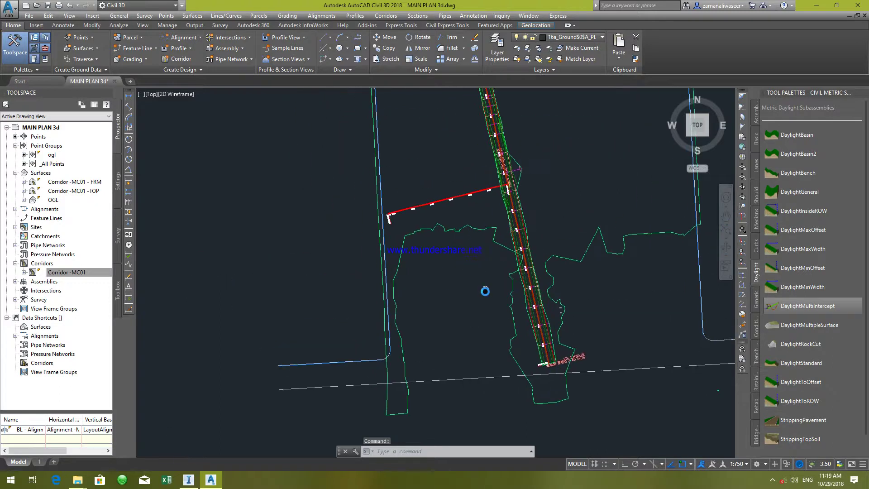
scroll(503, 156, "up", 5)
left_click(578, 219)
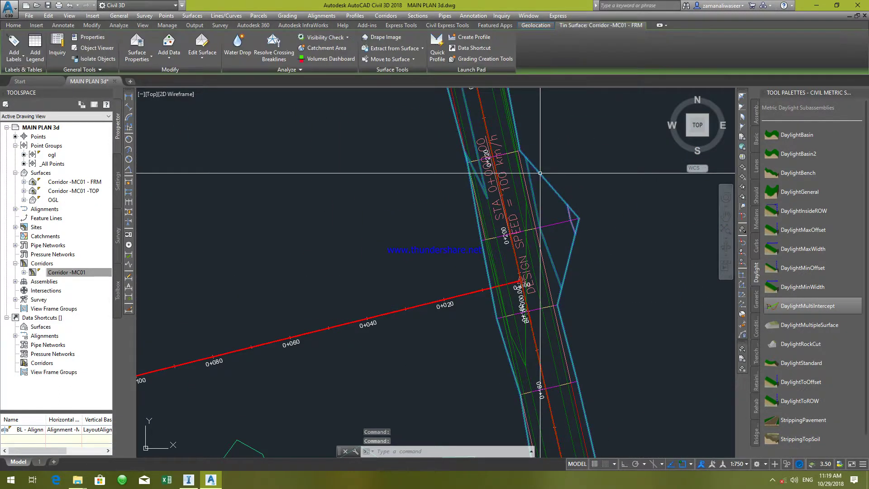
scroll(607, 222, "down", 8)
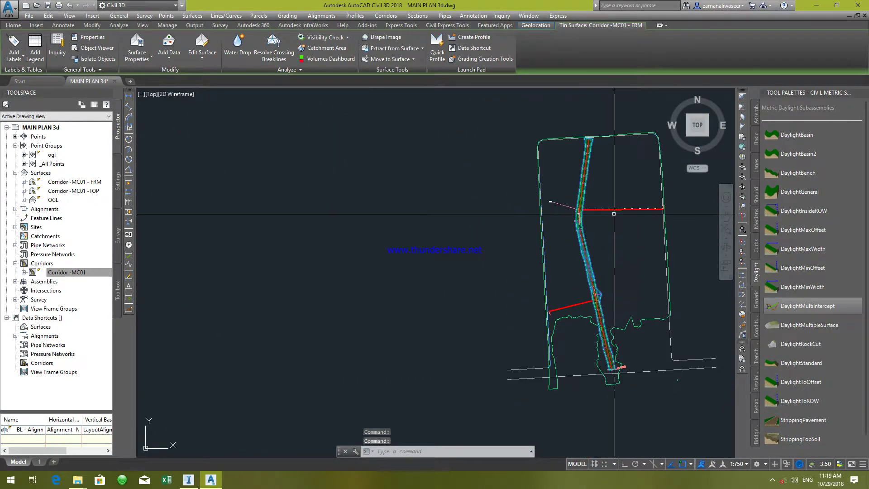
scroll(454, 263, "up", 8)
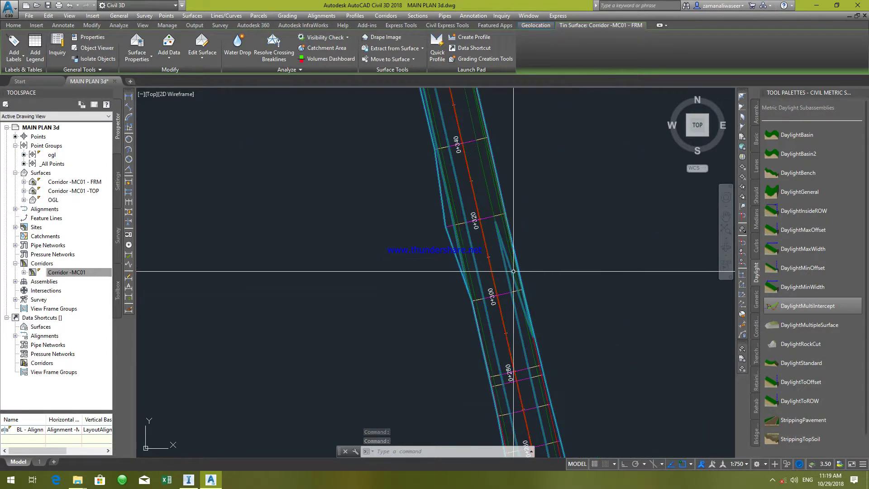
key("Escape")
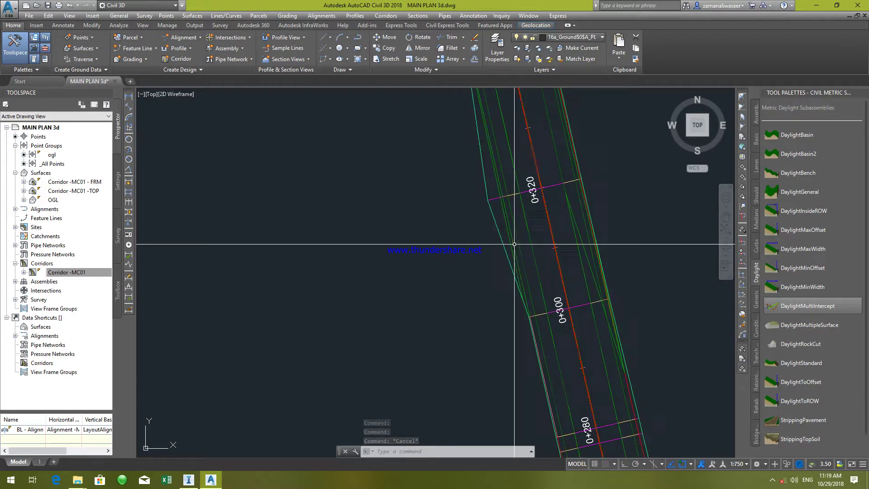
scroll(501, 246, "down", 5)
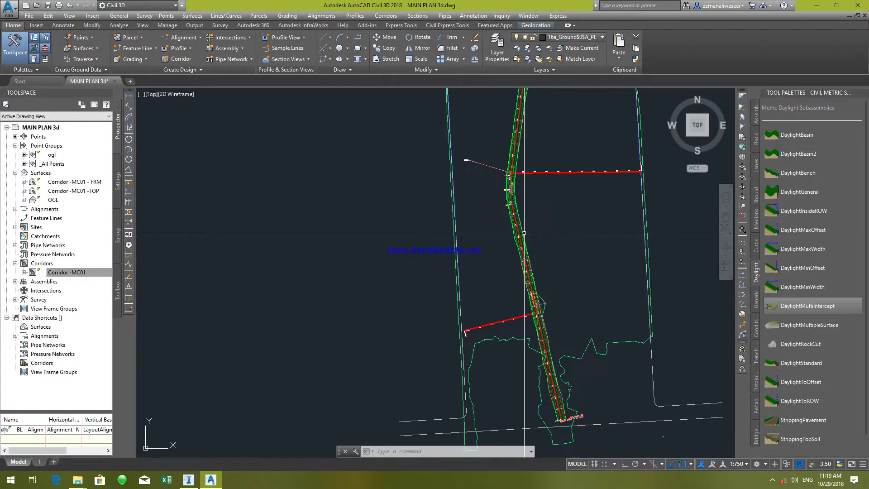
mouse_move(567, 258)
middle_mouse_down()
mouse_move(546, 217)
mouse_move(546, 226)
middle_mouse_up()
scroll(445, 334, "up", 5)
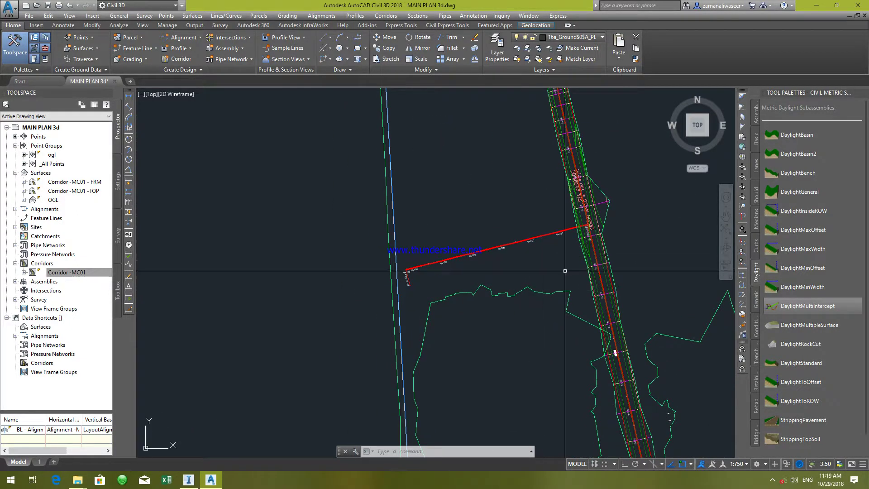
scroll(539, 227, "up", 4)
scroll(538, 226, "down", 4)
scroll(538, 219, "up", 5)
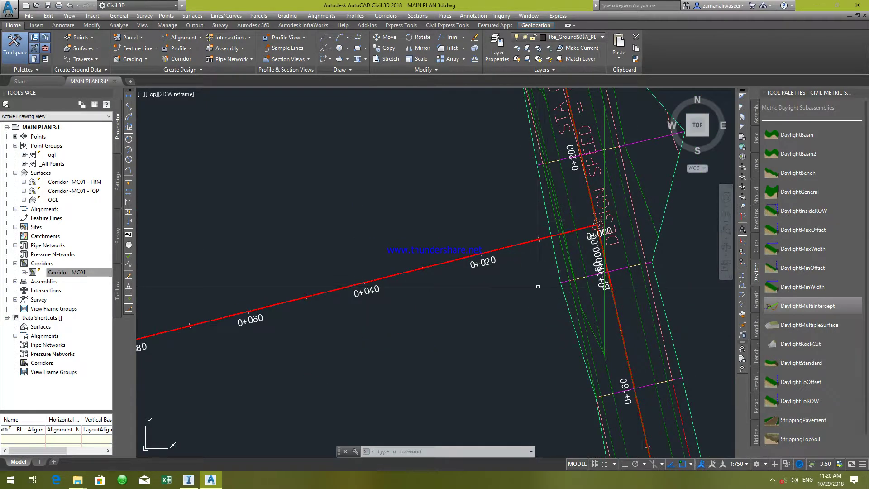
middle_click_drag(538, 287, 541, 240)
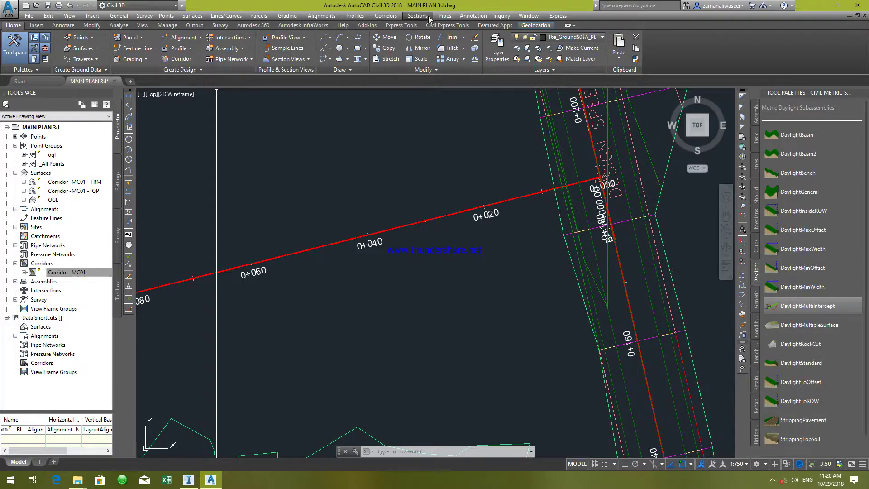
Start a new corridor named Corridor -MC03 on Alignment -MC3 with profile LayoutAlignment -MC3.
left_click(386, 15)
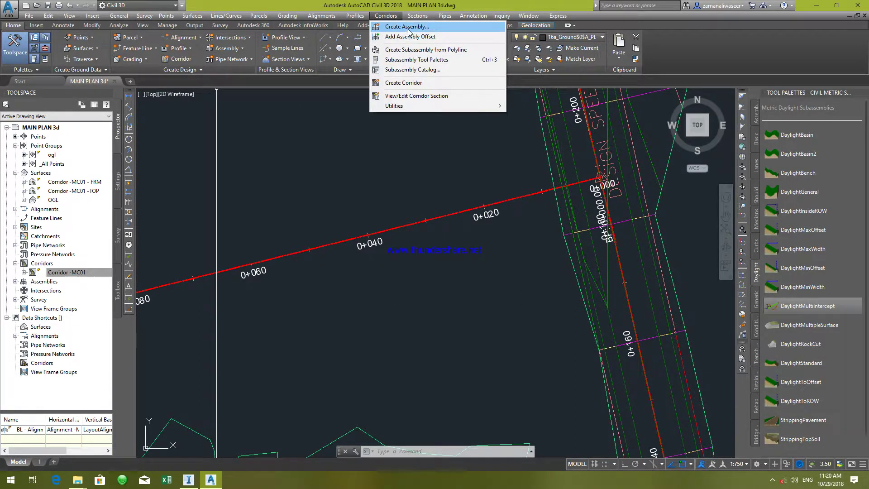
left_click(403, 83)
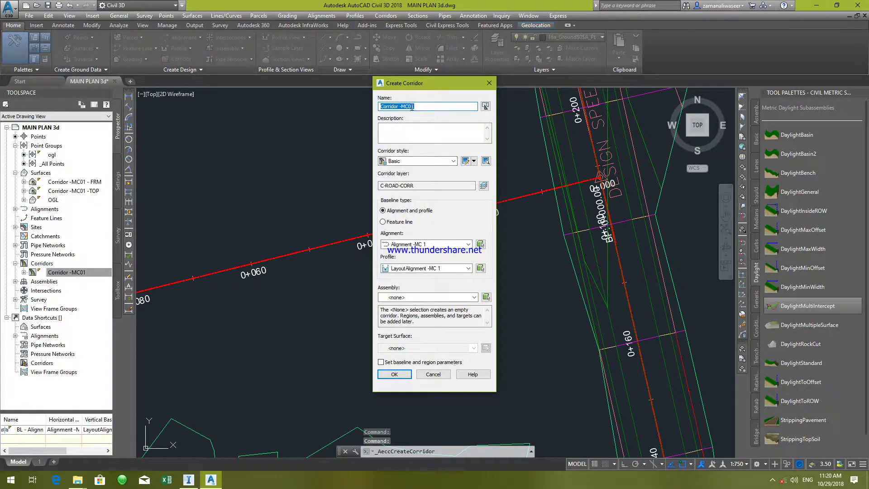
type("3")
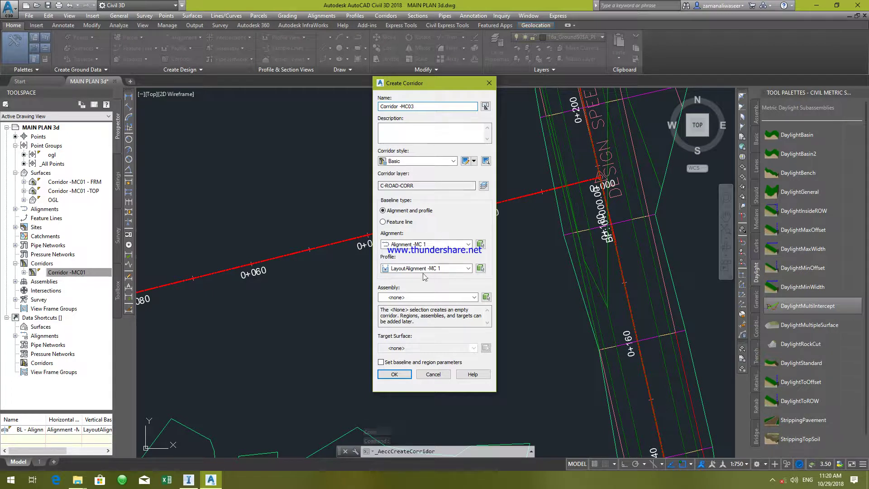
left_click(448, 248)
left_click(431, 269)
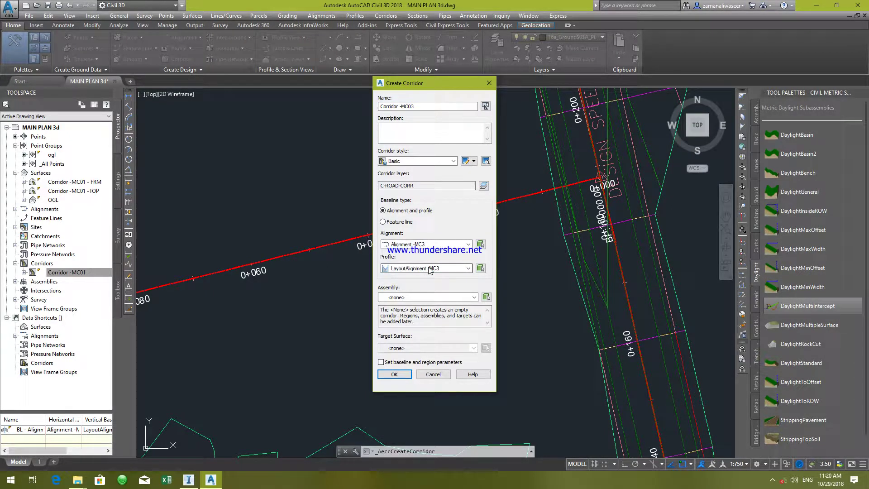
Assign Assembly - A and target surface OGL to the new corridor, accept its baseline and region parameters, and rebuild it.
left_click(435, 297)
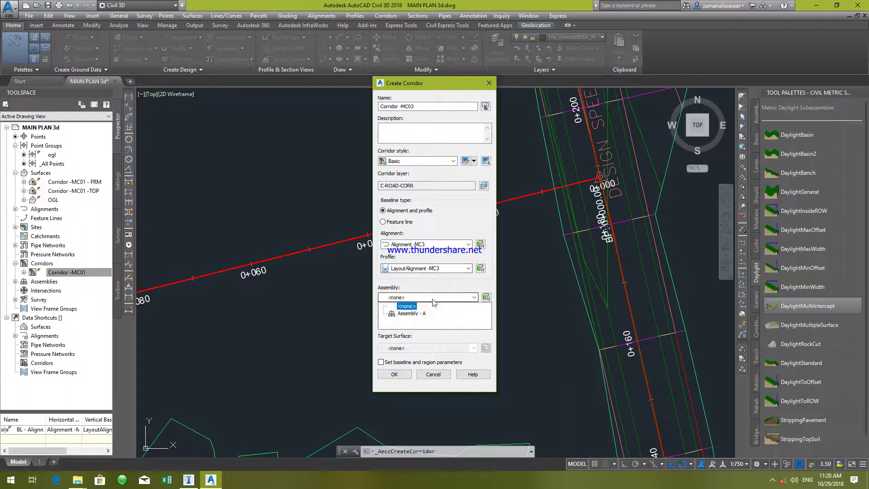
left_click(412, 314)
left_click(428, 348)
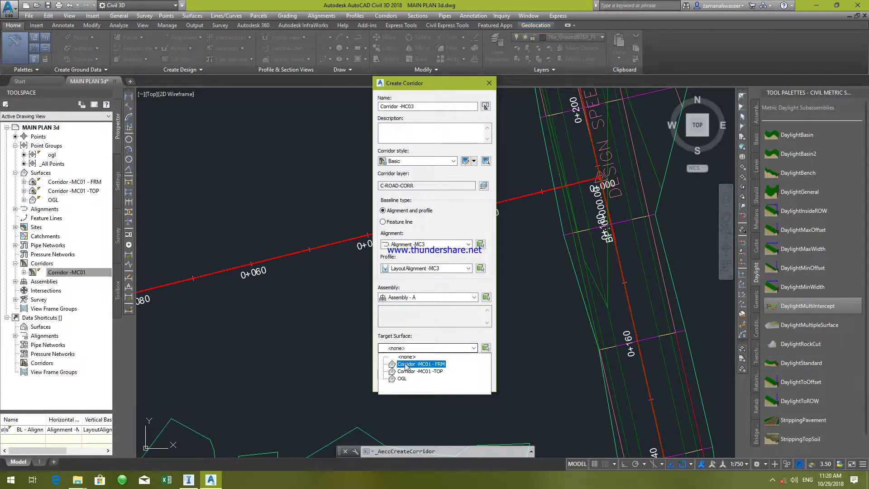
left_click(401, 380)
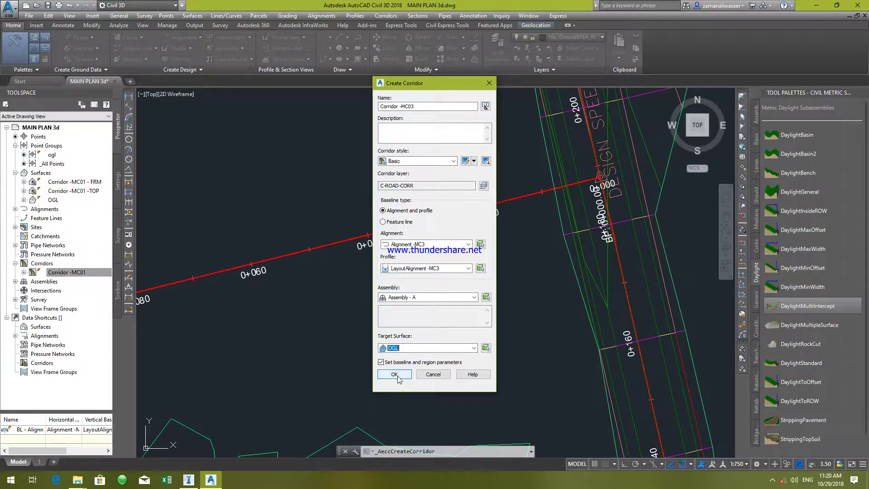
left_click(400, 376)
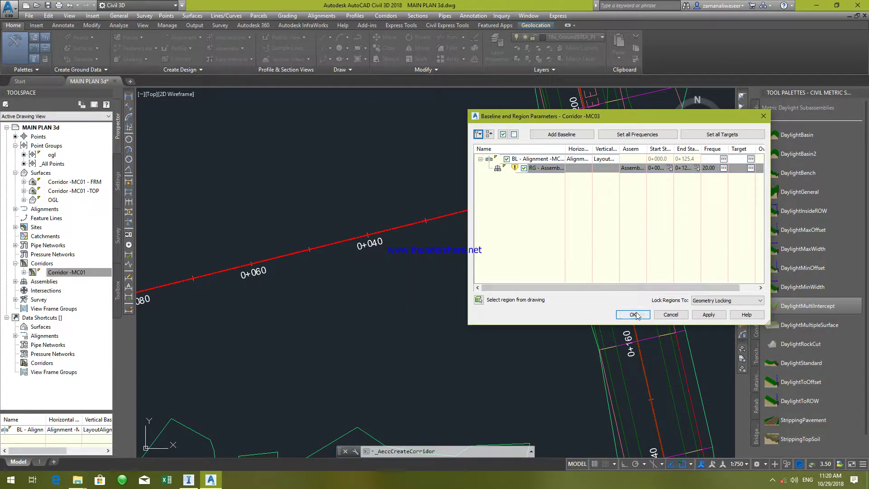
left_click(634, 315)
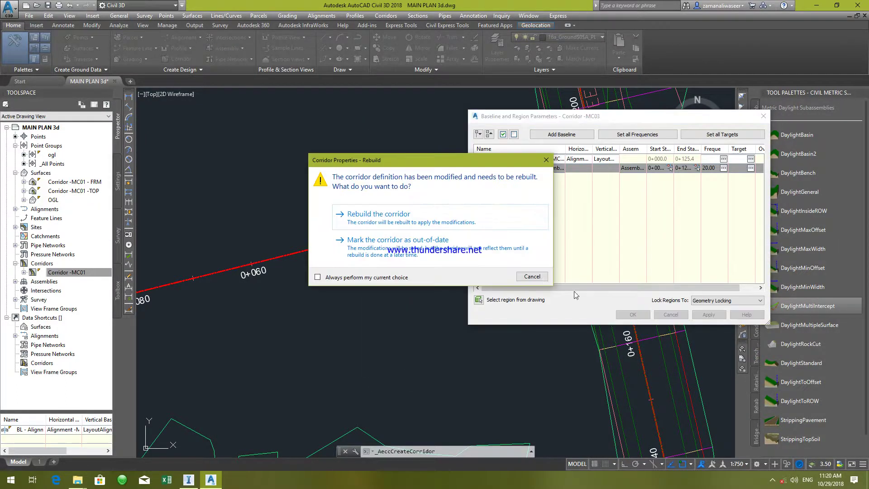
left_click(409, 223)
Turn on automatic rebuilding for Corridor -MC03.
scroll(546, 221, "down", 5)
scroll(546, 221, "up", 5)
scroll(566, 175, "up", 1)
scroll(573, 180, "down", 1)
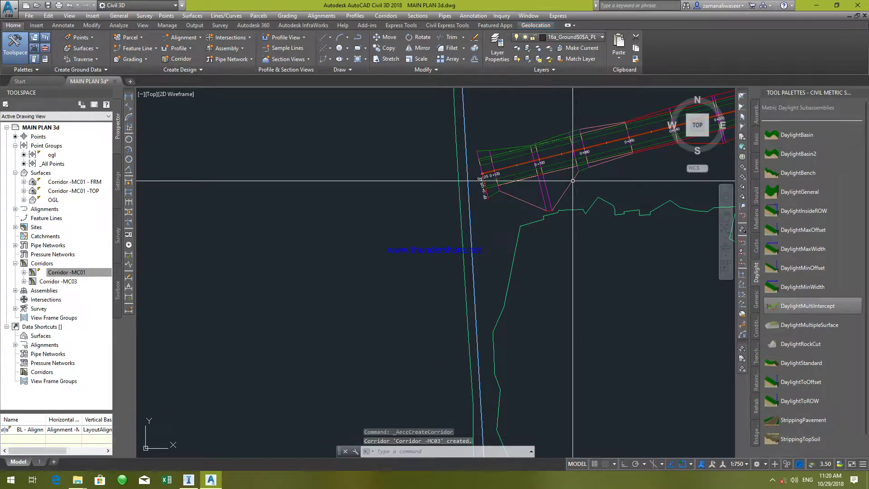
scroll(499, 186, "down", 2)
scroll(477, 194, "up", 4)
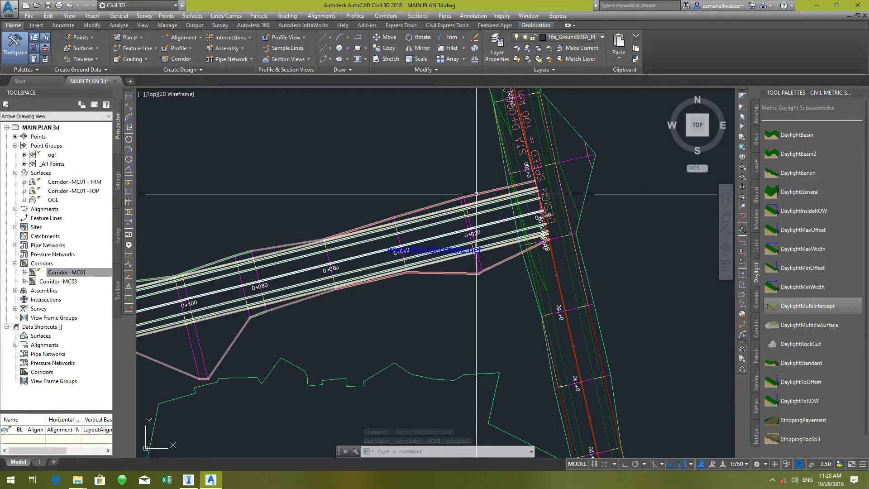
left_click(74, 282)
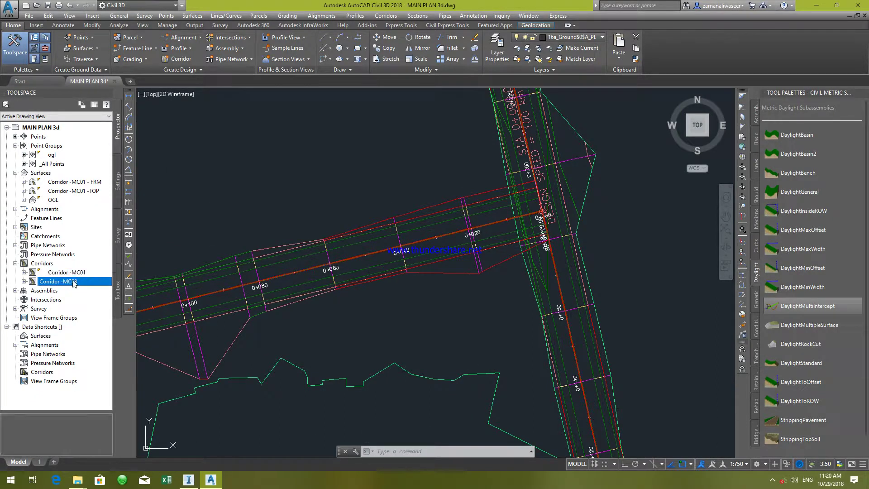
right_click(75, 281)
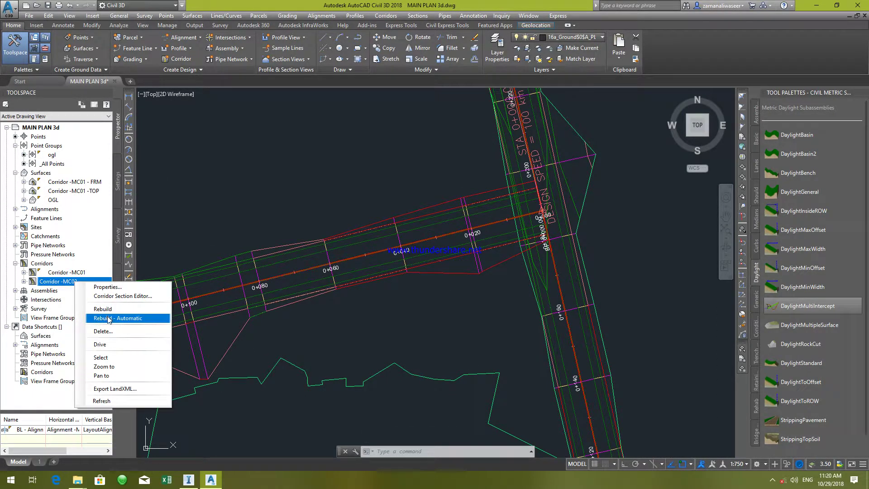
left_click(108, 318)
Create a corridor surface for Corridor -MC03 named Corridor -MC03 - TOP with Top links and Top Links overhang correction.
right_click(89, 287)
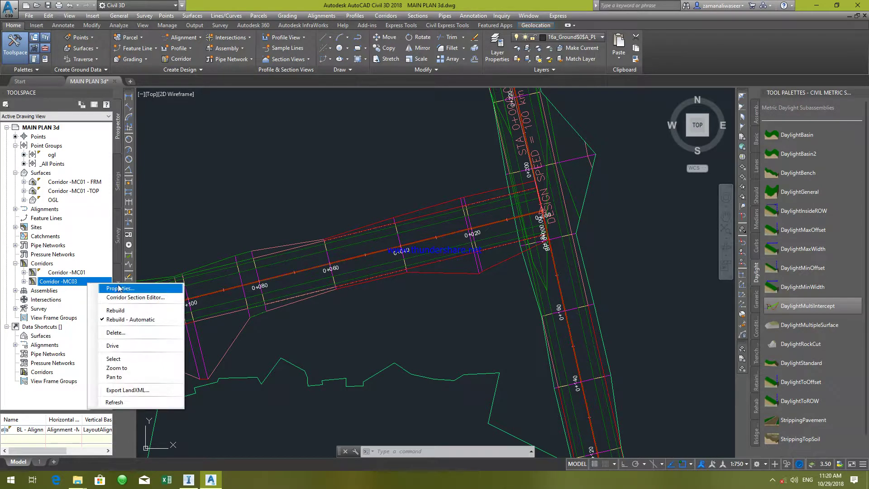
left_click(141, 286)
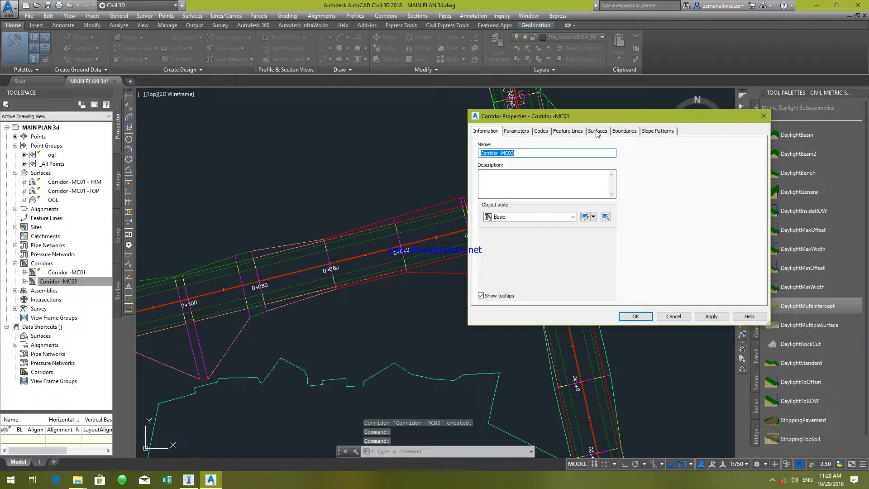
left_click(598, 131)
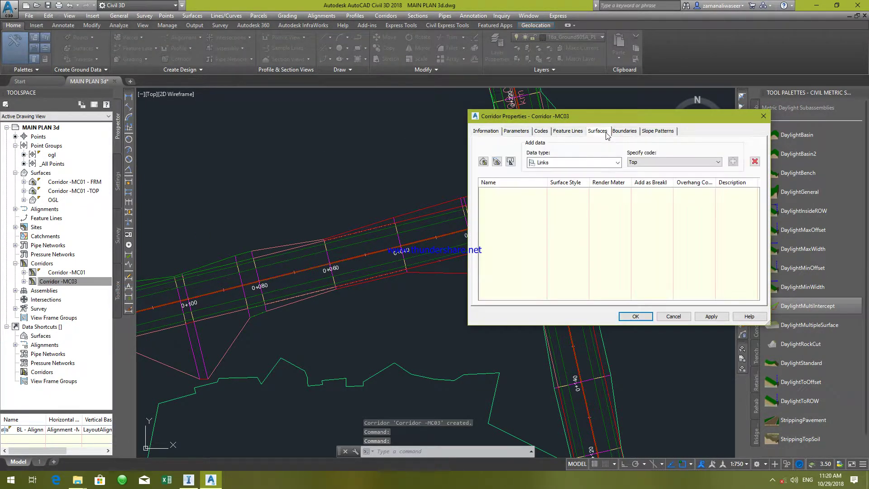
left_click(484, 162)
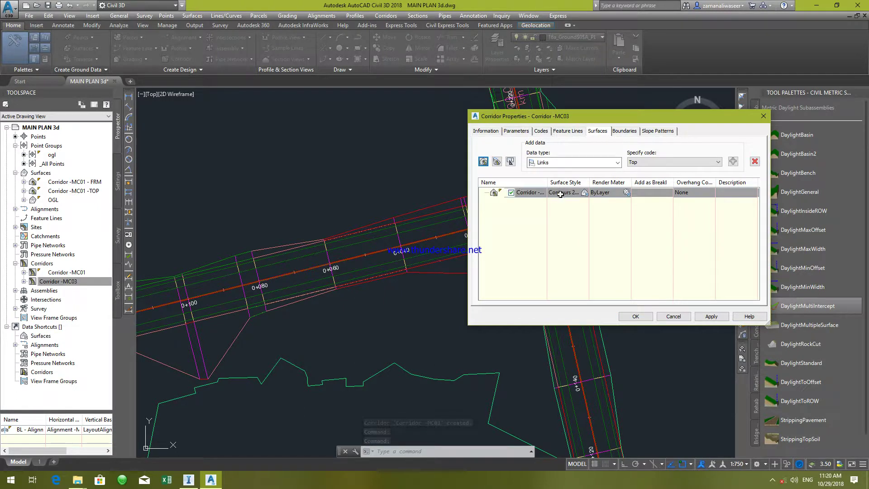
left_click(536, 194)
key("Return")
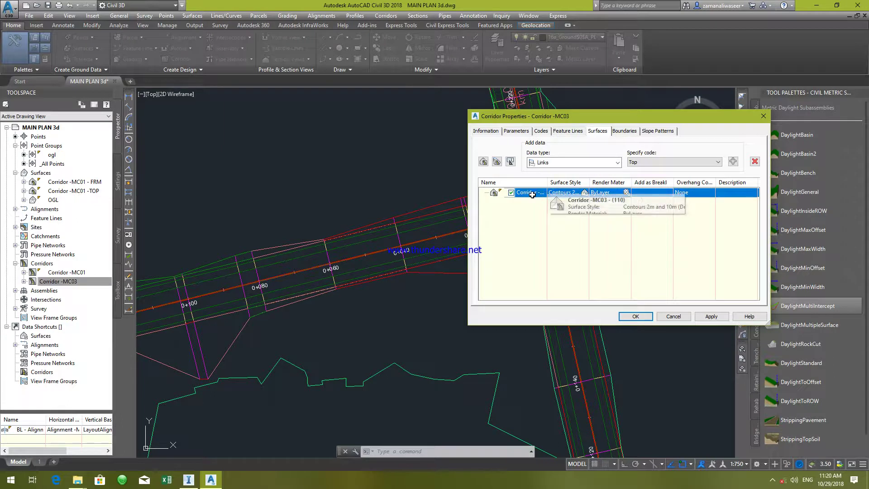
left_click(538, 192)
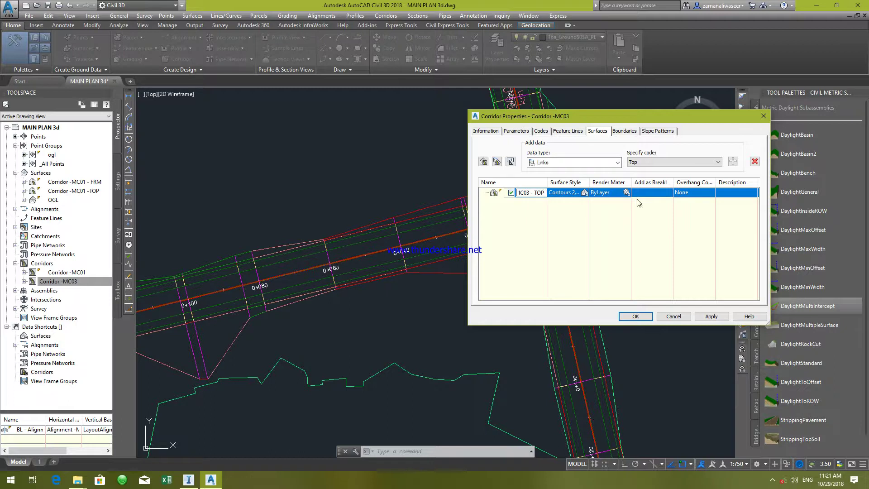
left_click(682, 193)
left_click(686, 206)
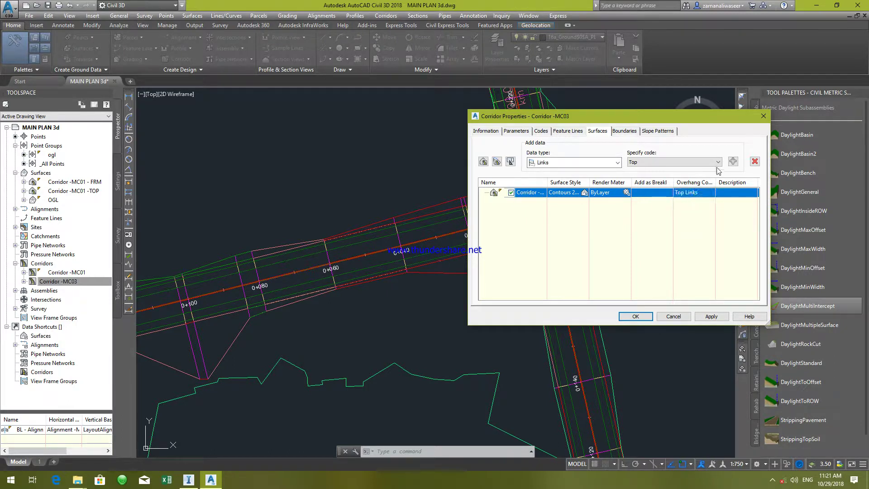
left_click(733, 162)
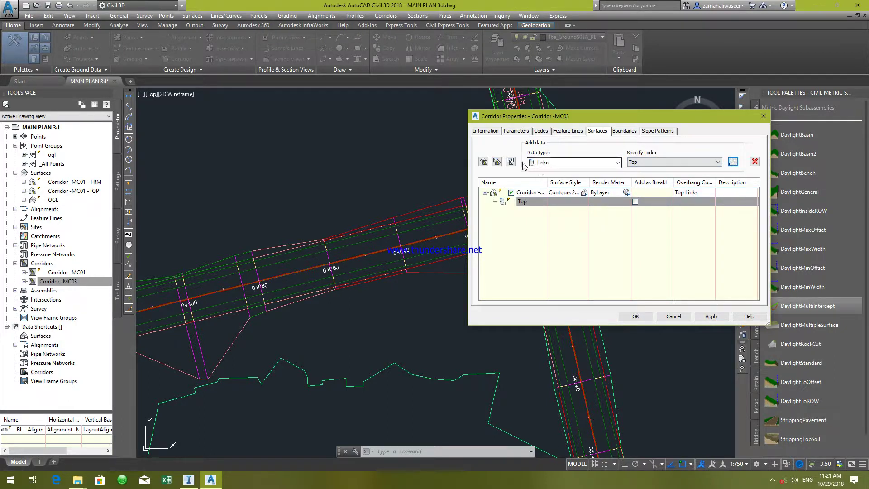
Add a second surface named Corridor -MC03 - FRM with Bottom Links overhang correction and Datum links.
left_click(483, 162)
left_click(536, 210)
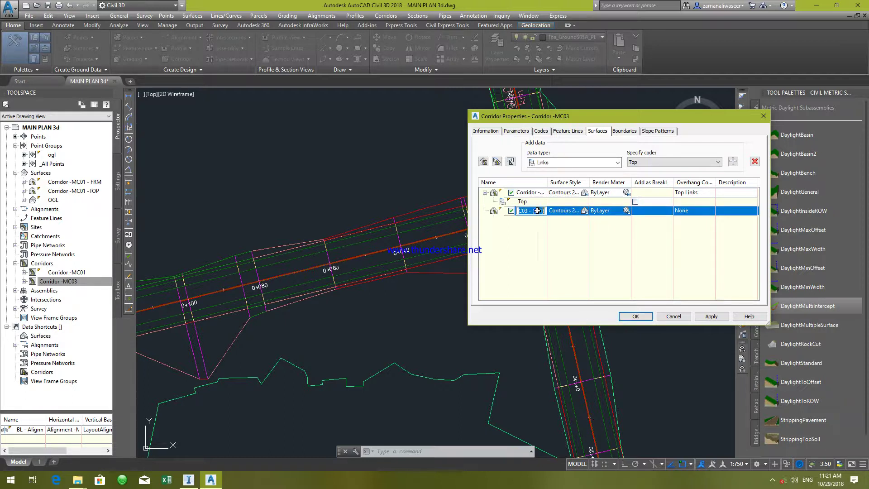
left_click(552, 210)
left_click(538, 211)
key("BackSpace")
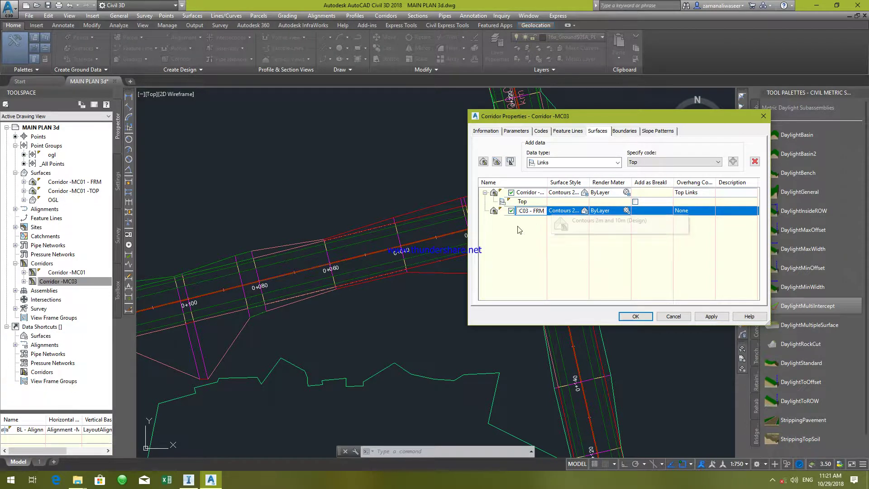
left_click(711, 211)
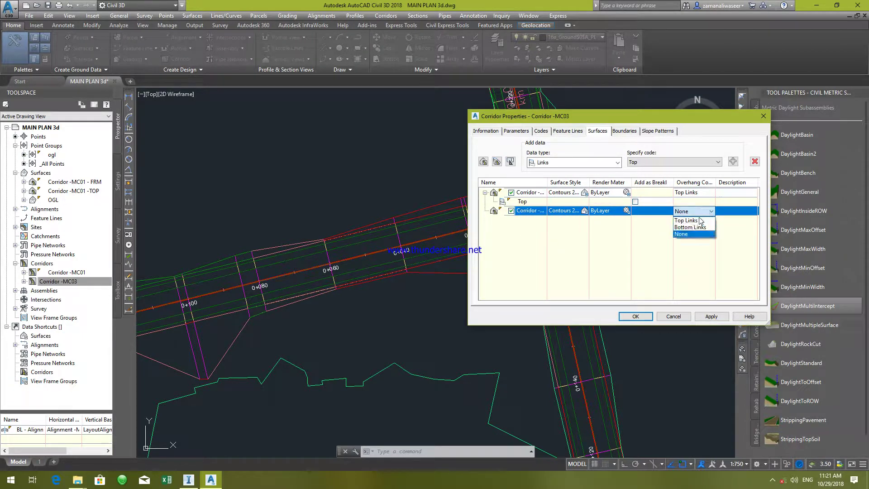
left_click(704, 236)
left_click(701, 163)
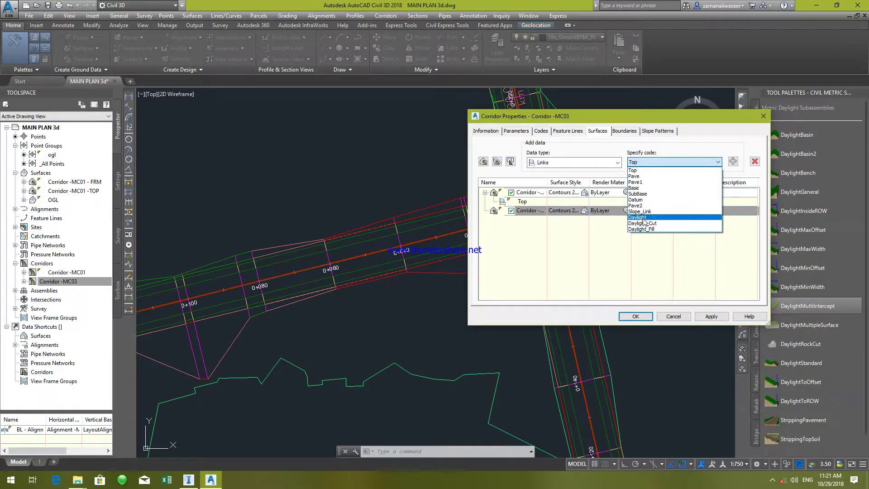
left_click(654, 200)
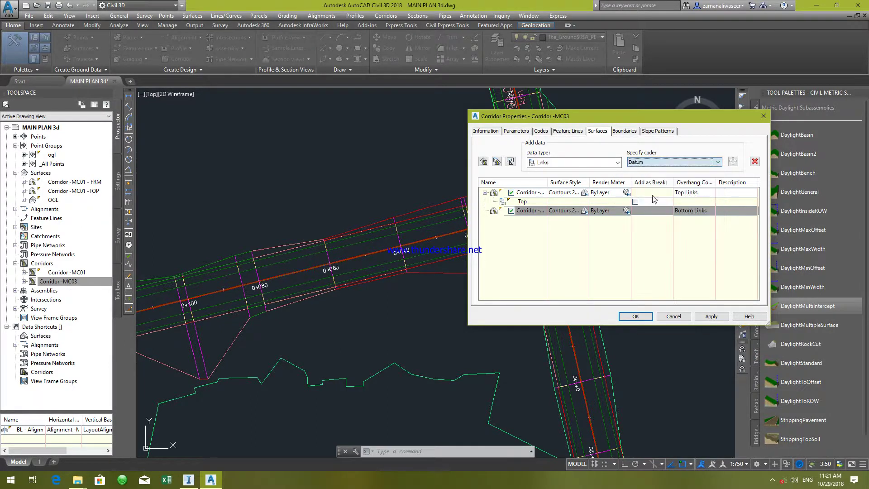
left_click(734, 162)
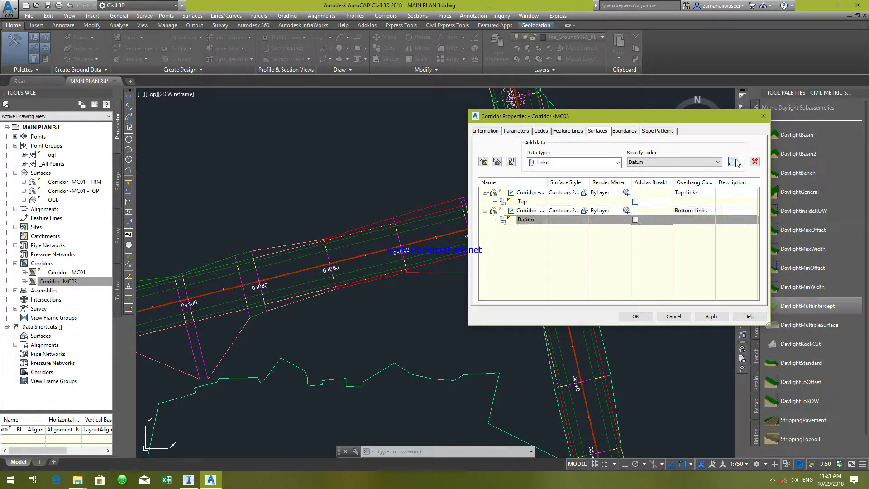
Add an automatic Daylight outside boundary to both Corridor -MC03 surfaces and accept the corridor properties.
left_click(634, 135)
left_click(542, 159)
right_click(542, 158)
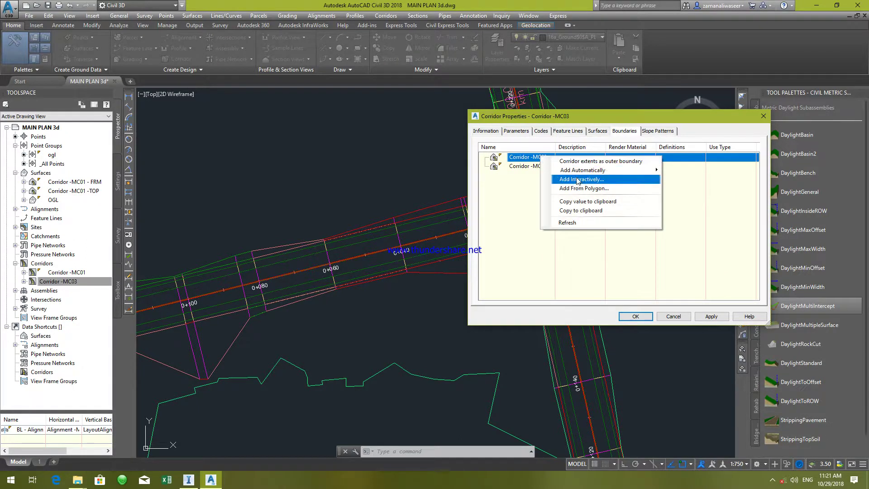
mouse_move(595, 175)
left_click(691, 207)
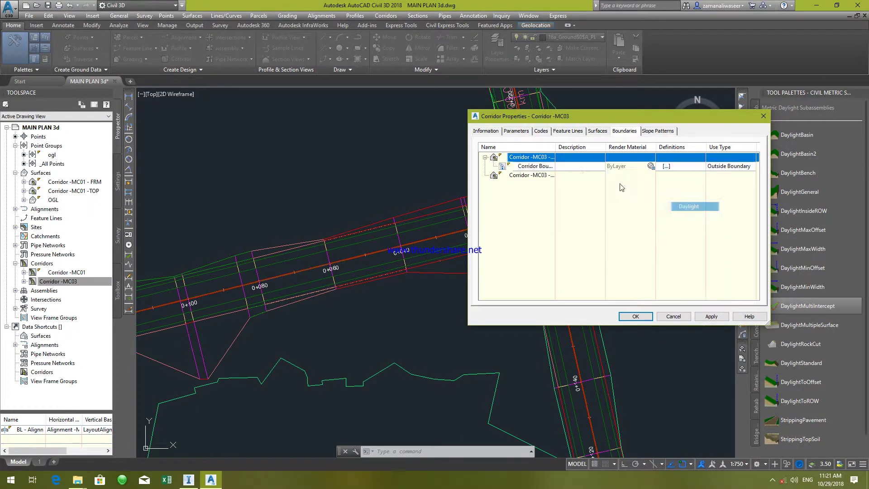
right_click(545, 177)
mouse_move(618, 190)
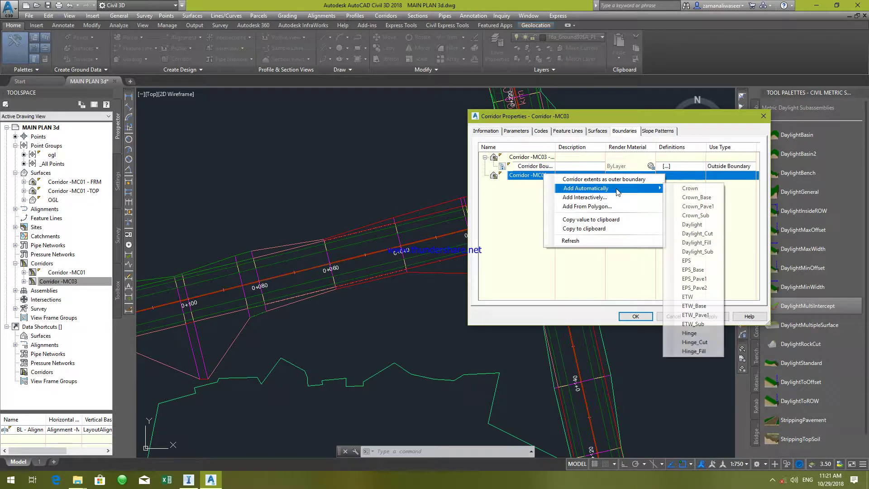
left_click(693, 225)
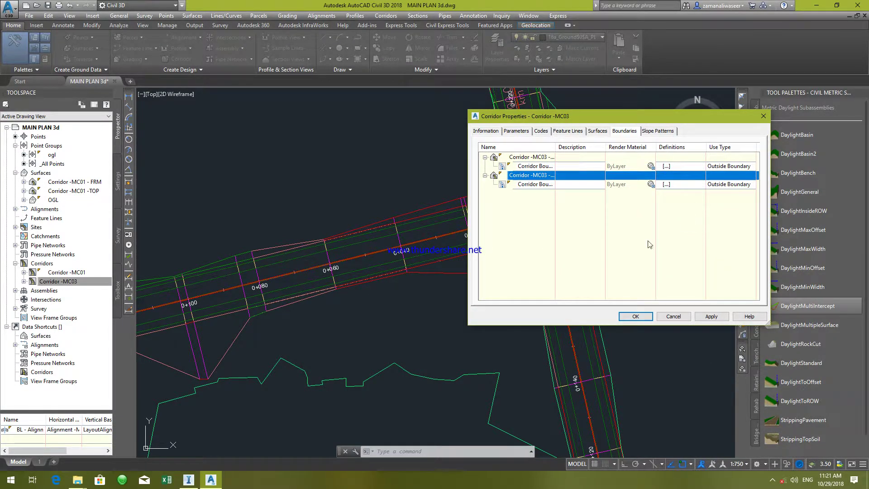
left_click(635, 317)
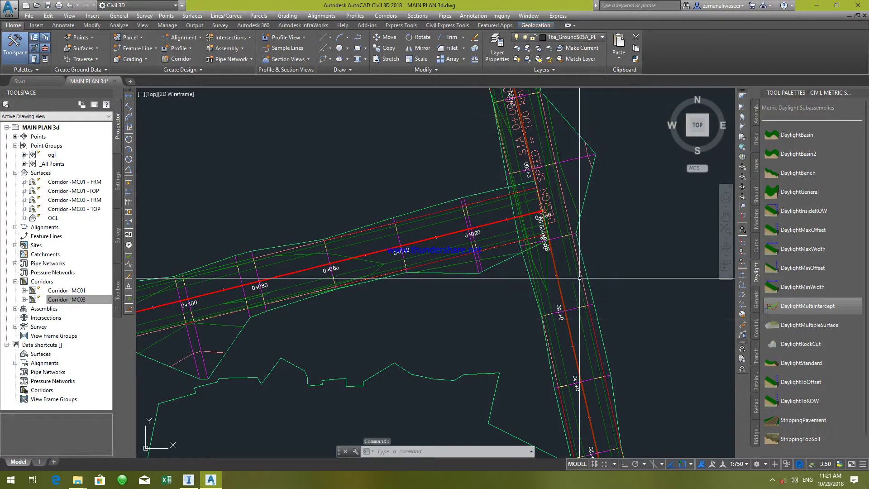
Inspect the Corridor -MC03 surfaces along the side road and where they overlap Corridor -MC01 at the junction.
scroll(452, 302, "down", 3)
scroll(308, 308, "up", 3)
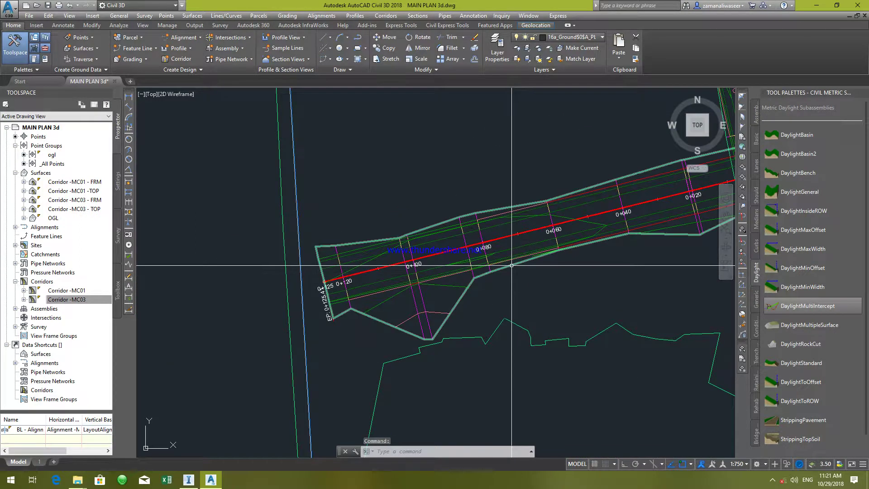
left_click(512, 265)
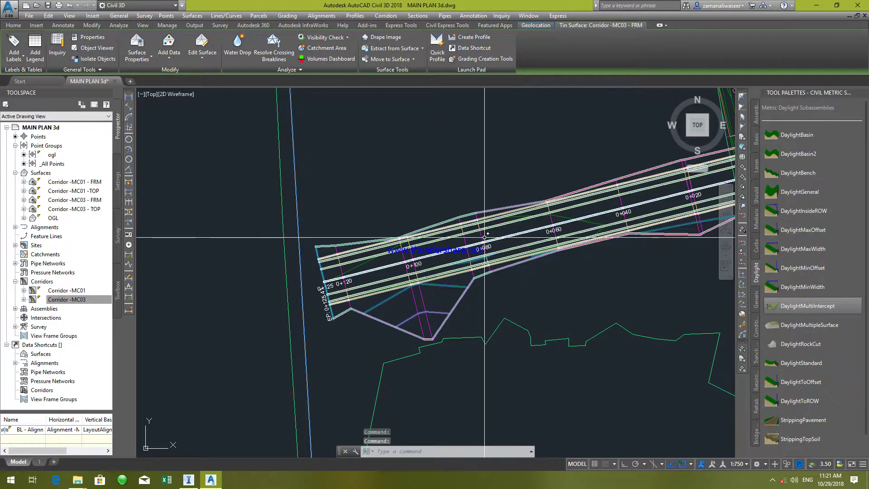
scroll(517, 235, "down", 4)
key("Escape")
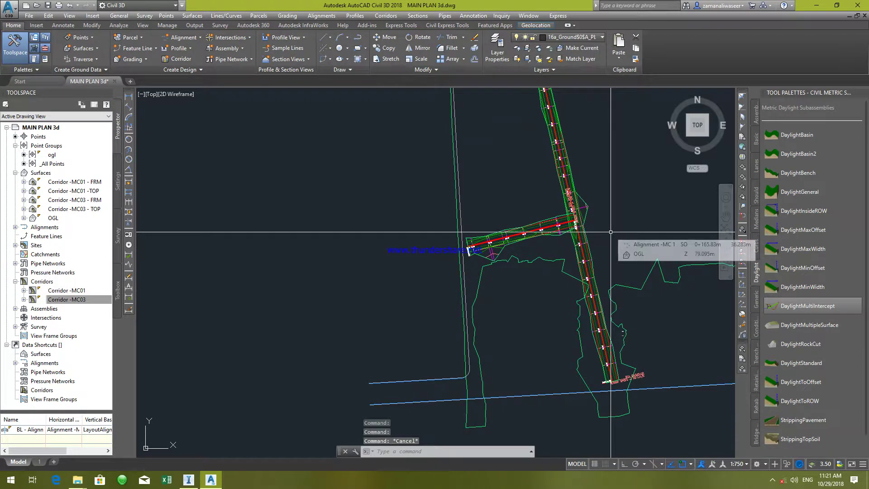
scroll(566, 229, "up", 5)
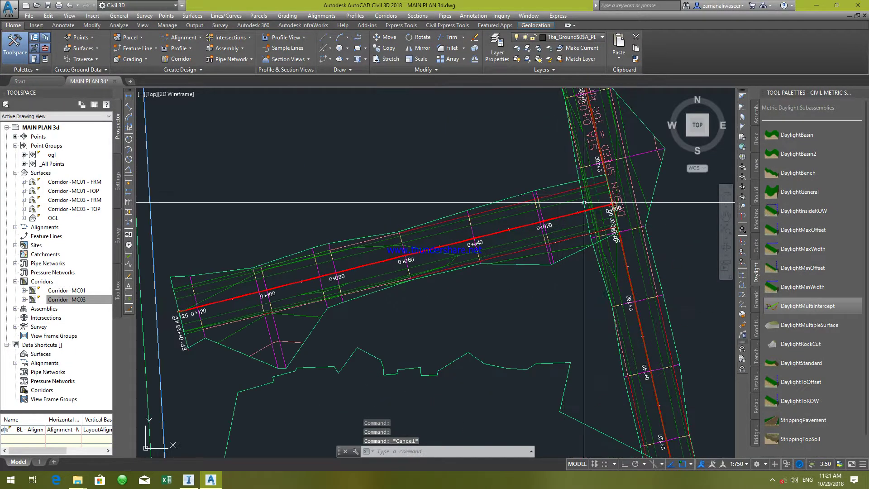
left_click(603, 186)
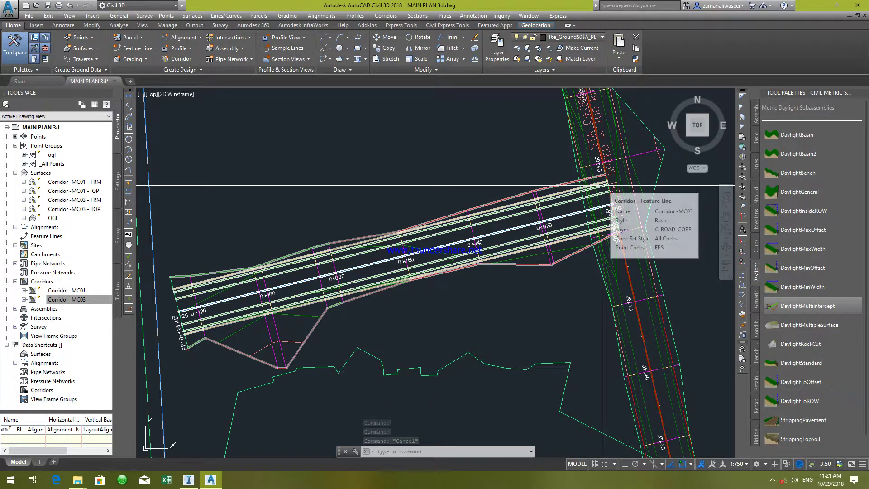
mouse_move(613, 205)
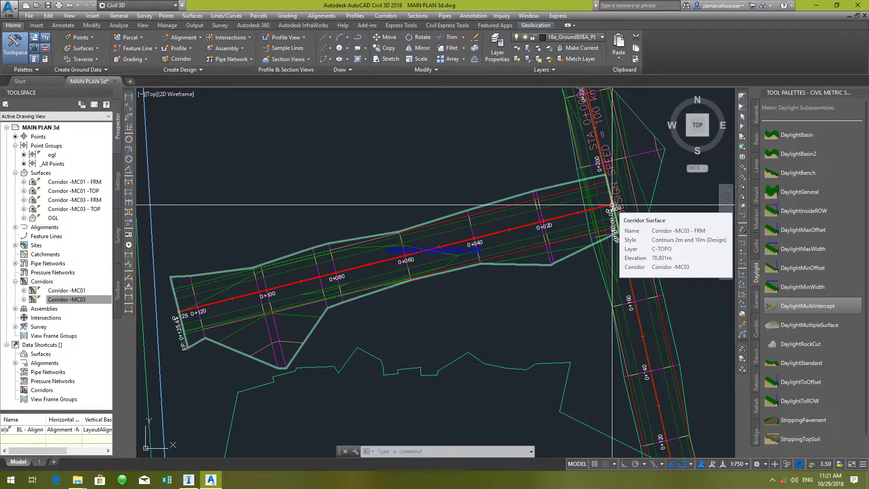
middle_click_drag(591, 288, 567, 280)
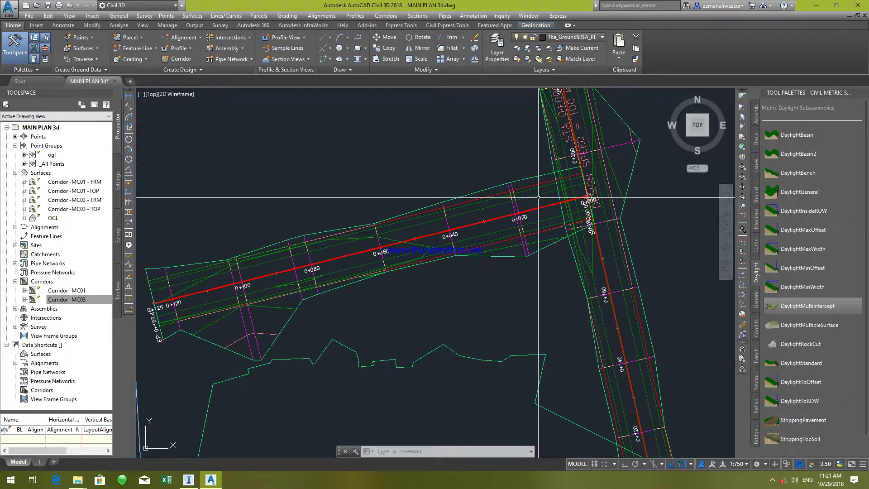
Pull the junction end of Corridor -MC03 back along its alignment to about station 0+028.
left_click(584, 191)
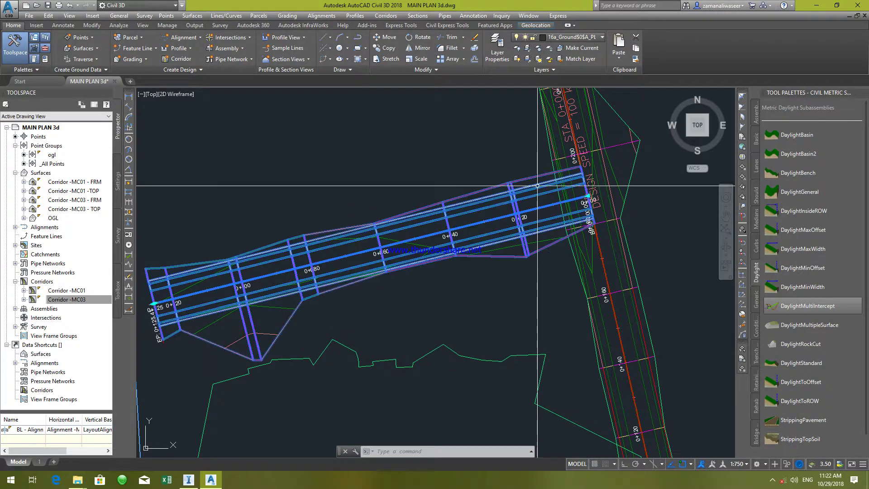
left_click(587, 196)
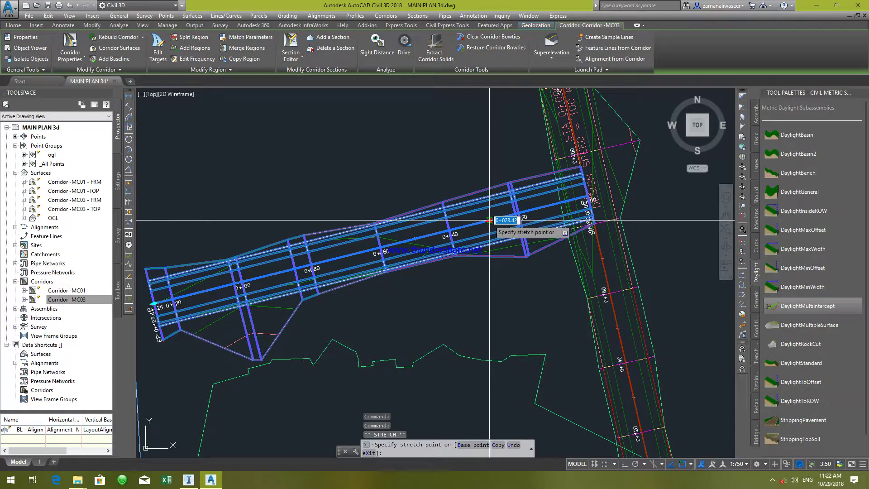
key("Escape")
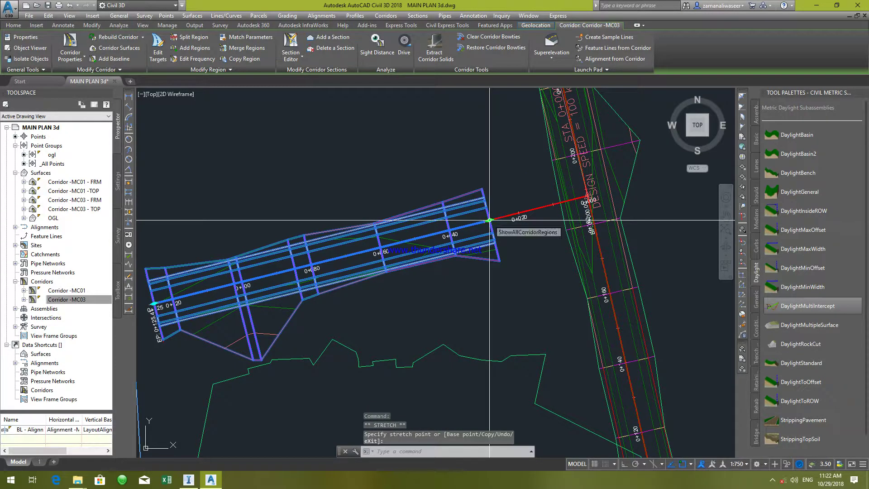
middle_click_drag(514, 187, 524, 218)
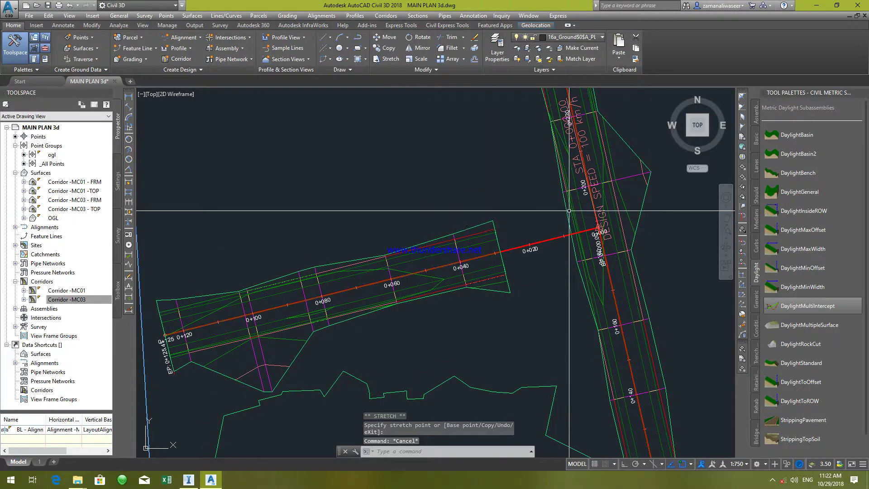
Split the Corridor -MC01 region at about station 0+160, on the lower-station side of the junction.
left_click(595, 211)
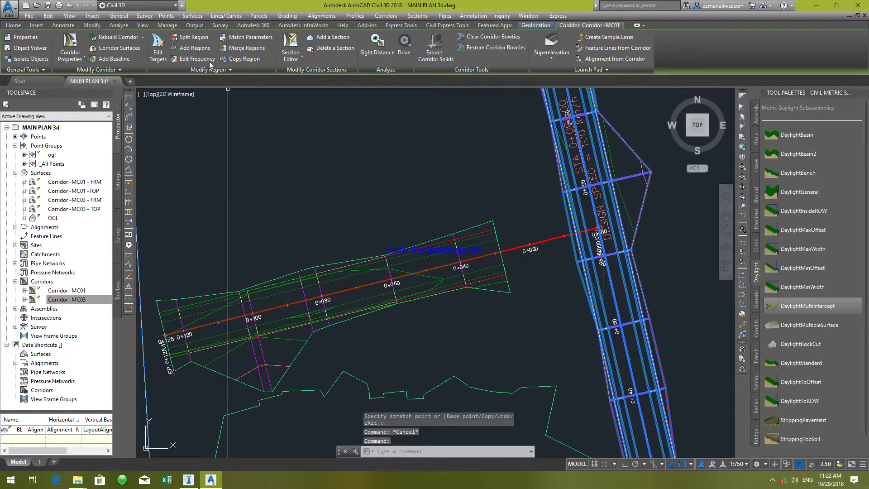
left_click(194, 39)
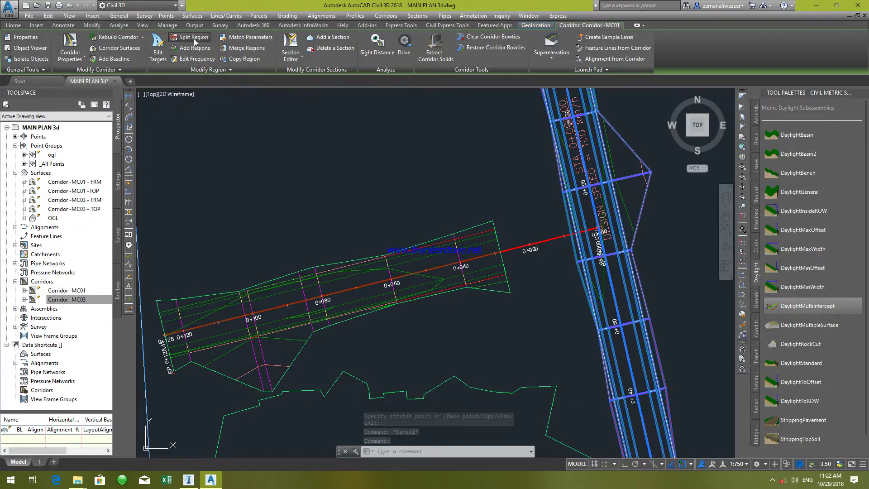
left_click(562, 159)
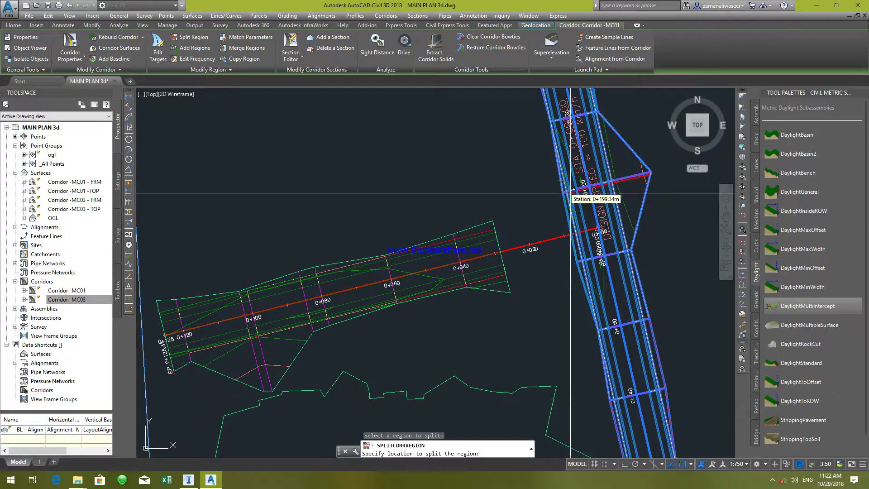
left_click(602, 324)
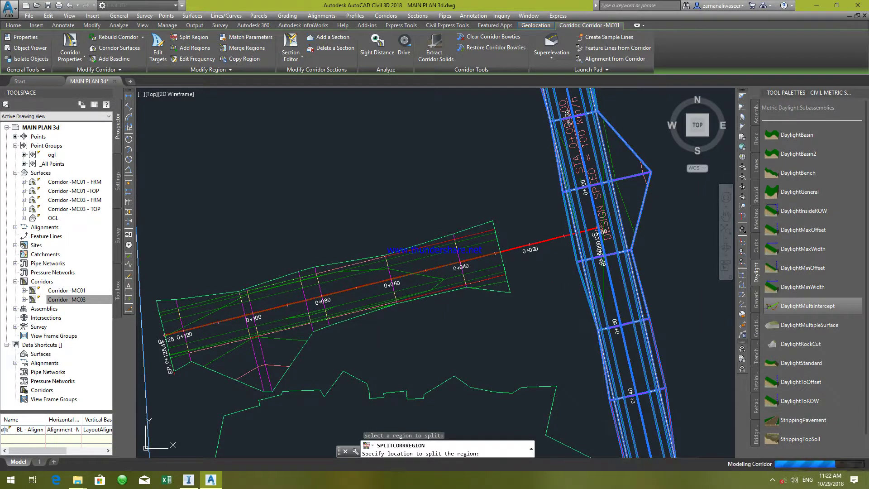
key("Escape")
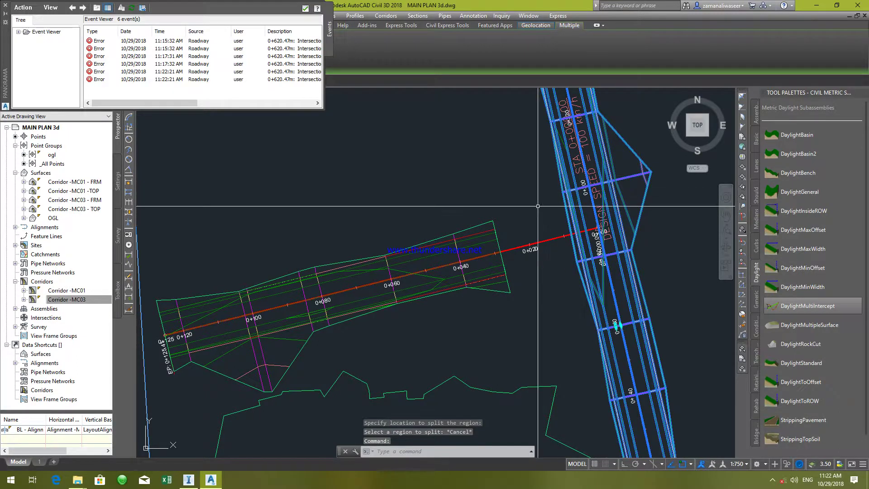
Stretch the start of the upper Corridor -MC01 region past the junction, to between stations 0+200 and 0+220.
scroll(577, 201, "down", 3)
scroll(550, 247, "up", 3)
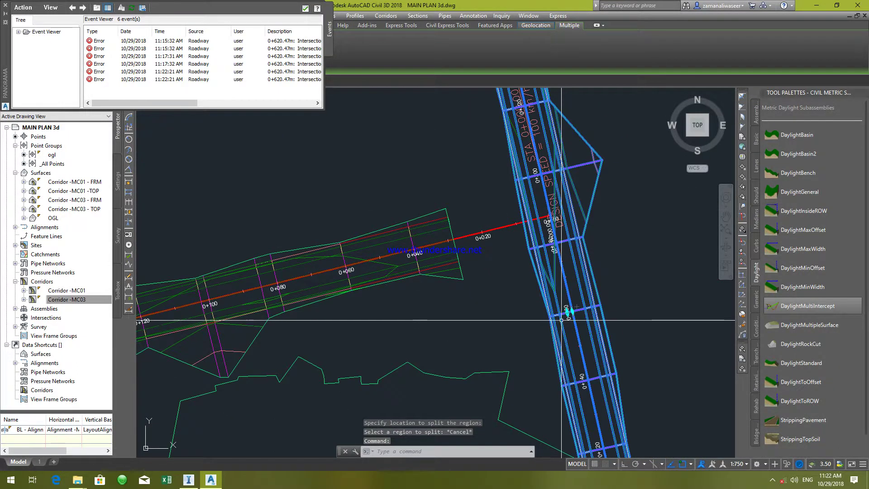
scroll(572, 319, "up", 3)
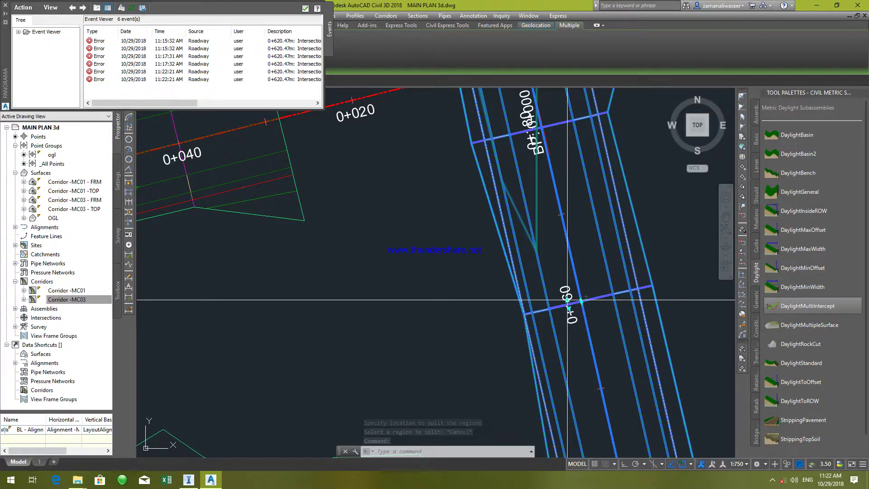
left_click(567, 300)
scroll(594, 343, "down", 3)
scroll(594, 343, "down", 2)
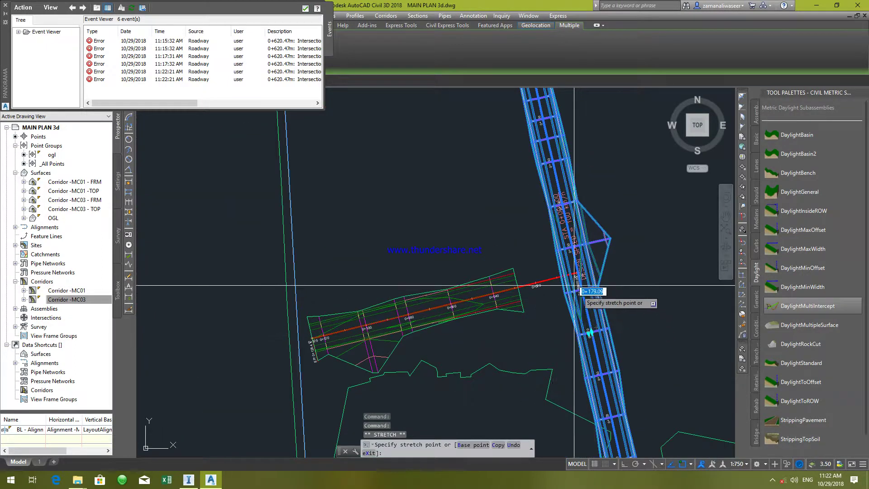
left_click(590, 333)
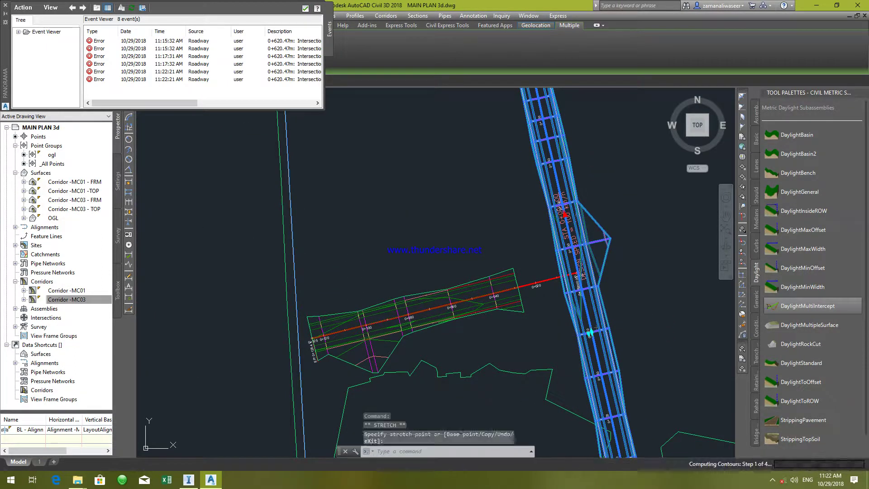
key("Escape")
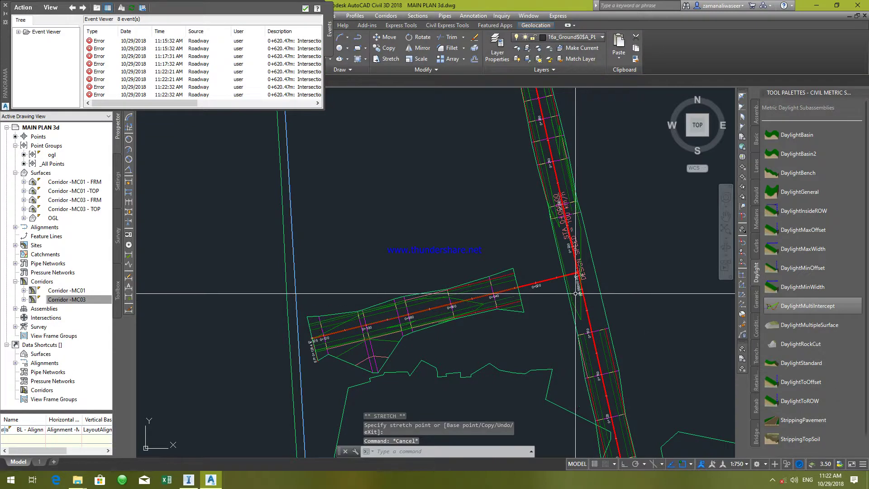
Close the event list and examine the gap in the corridors around the junction of the main and side roads.
scroll(598, 292, "up", 3)
scroll(598, 280, "down", 3)
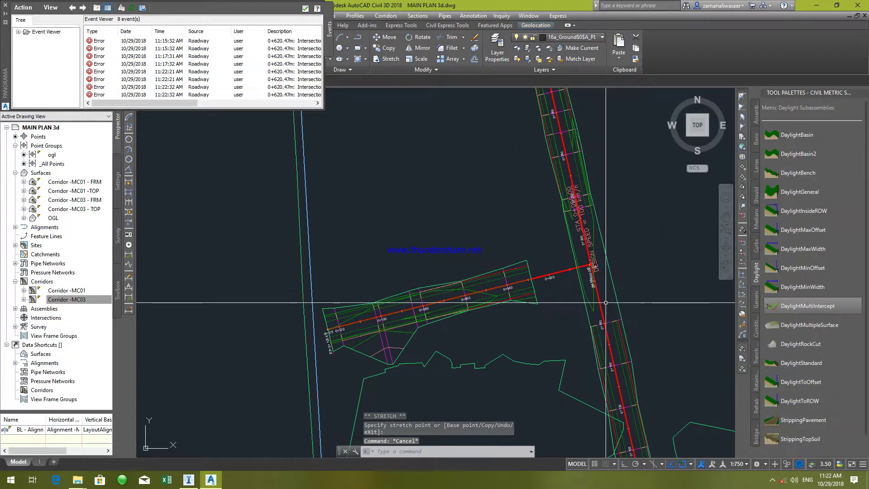
middle_click_drag(584, 301, 622, 278)
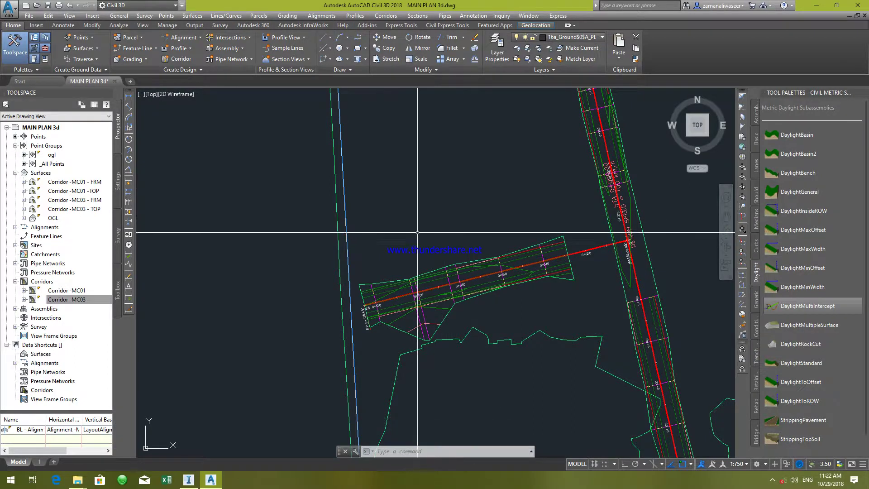
scroll(417, 252, "down", 5)
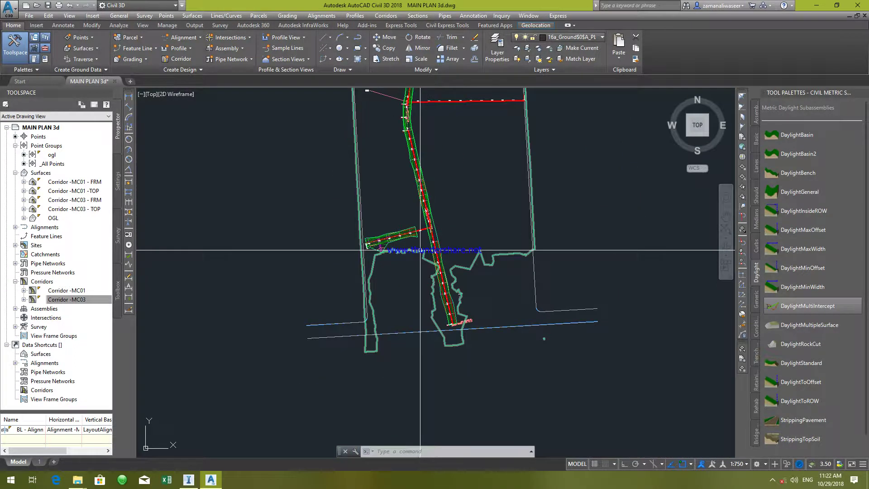
scroll(422, 223, "up", 5)
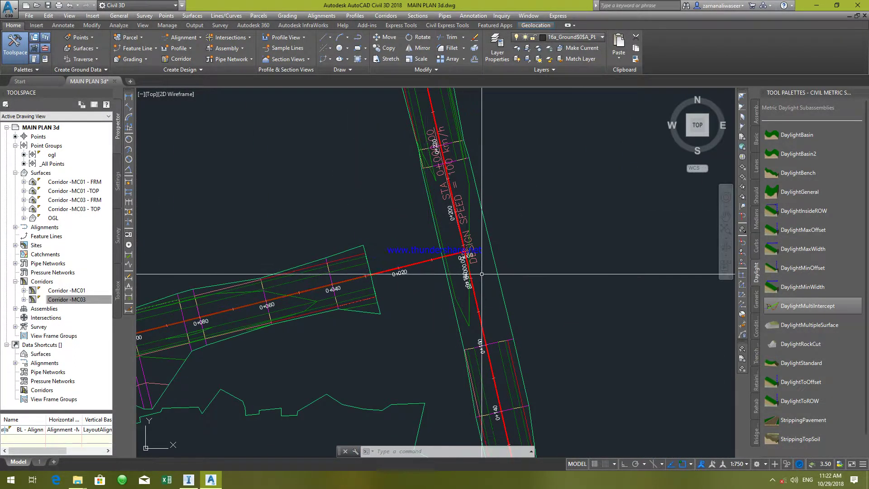
scroll(520, 248, "up", 2)
scroll(380, 186, "down", 2)
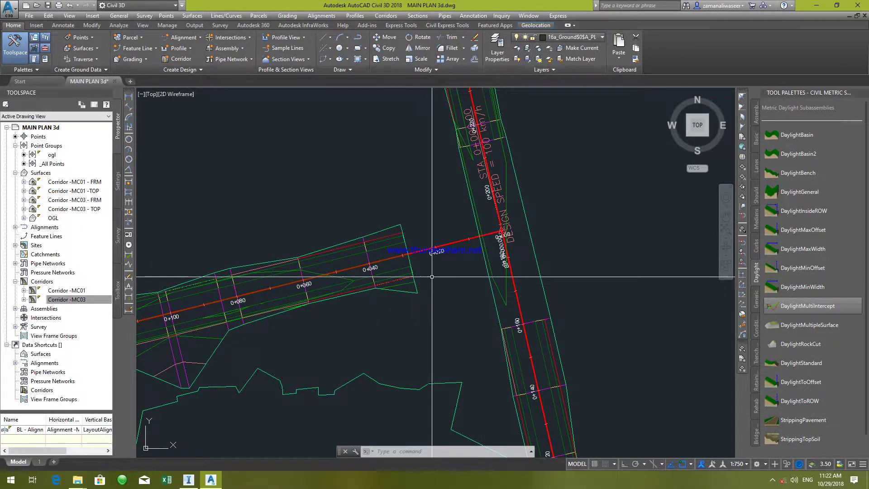
Start an intersection where Alignment -MC 1 and Alignment -MC3 meet, keep Primary Road Crown Maintained, and continue to the geometry details.
left_click(227, 39)
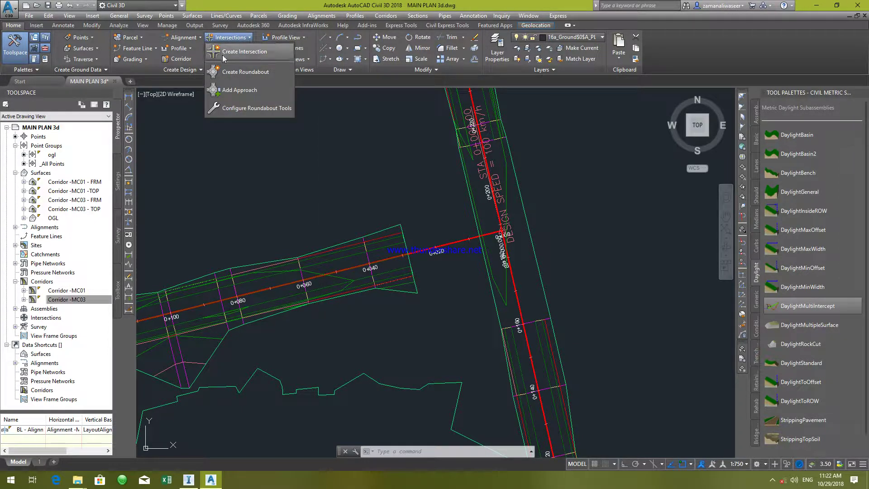
left_click(240, 52)
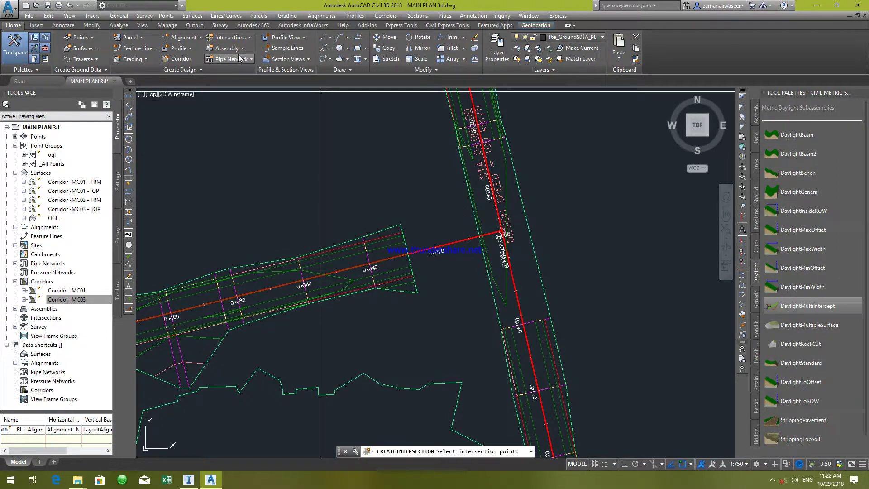
scroll(501, 236, "up", 2)
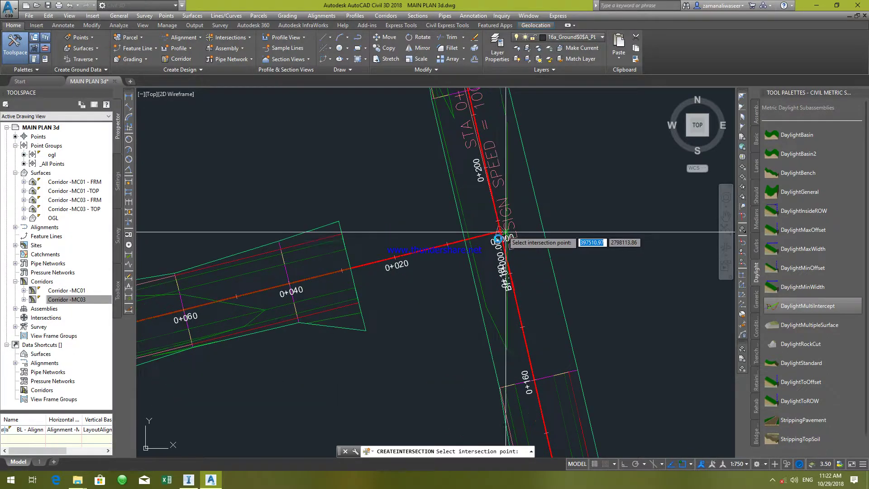
scroll(502, 231, "up", 4)
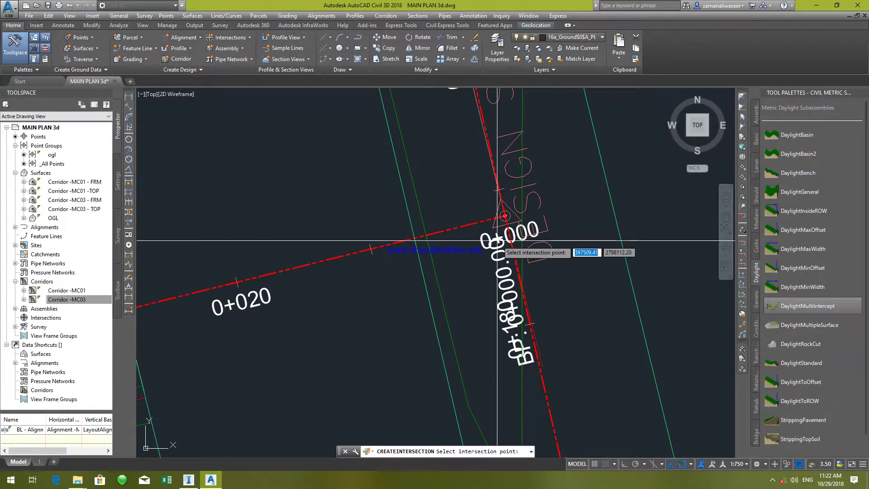
left_click(505, 217)
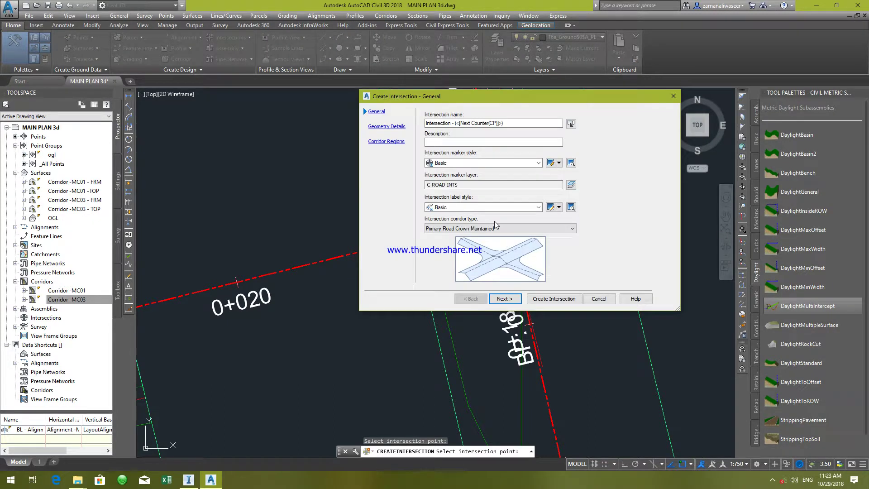
left_click_drag(501, 99, 634, 38)
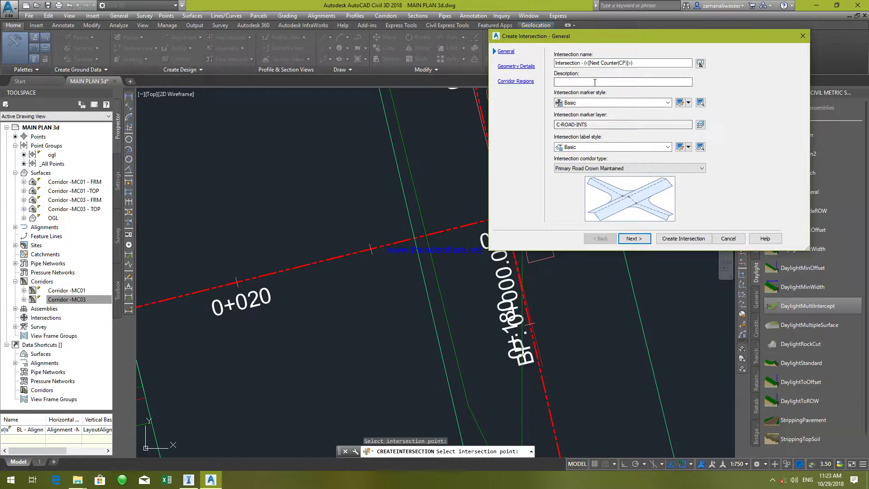
left_click(638, 240)
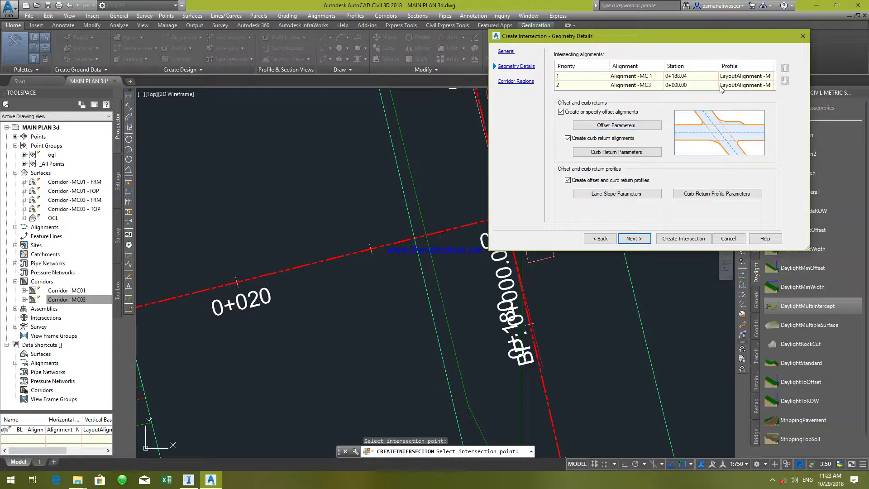
Review the left and right offset values of Alignment -MC 1 and Alignment -MC3, keeping 3.650 m for each, and accept the offset parameters.
left_click(636, 126)
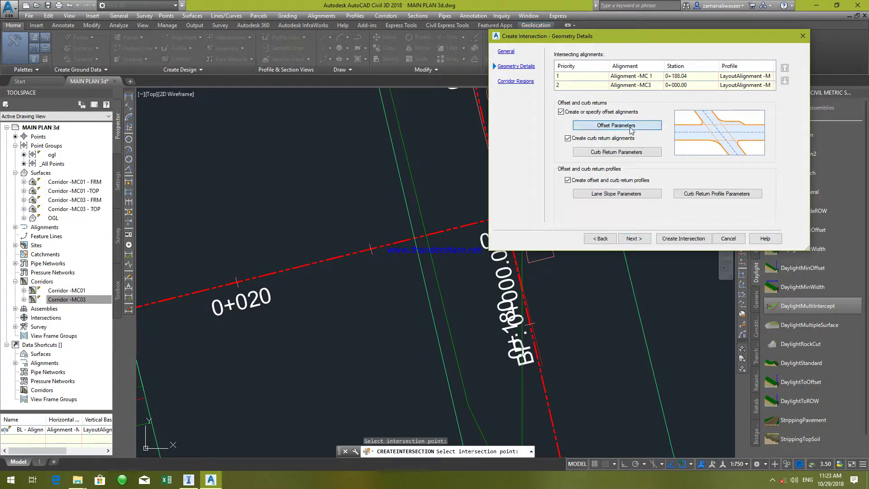
left_click_drag(529, 116, 713, 66)
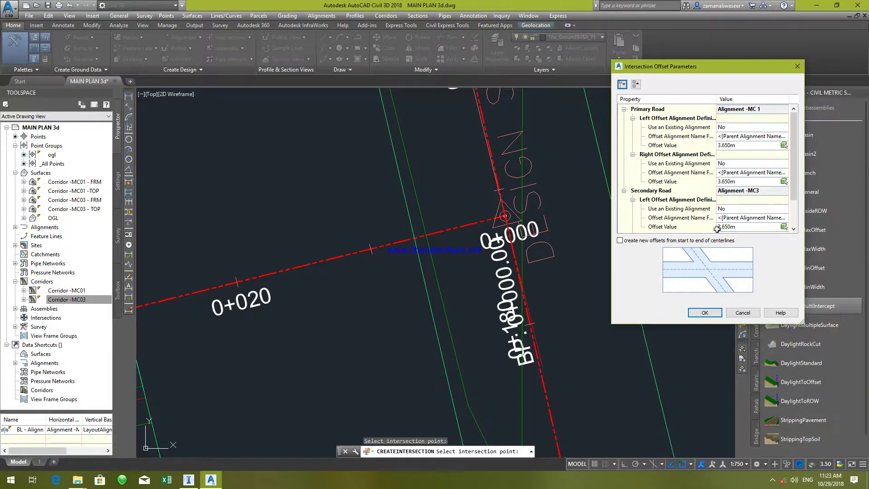
left_click(736, 145)
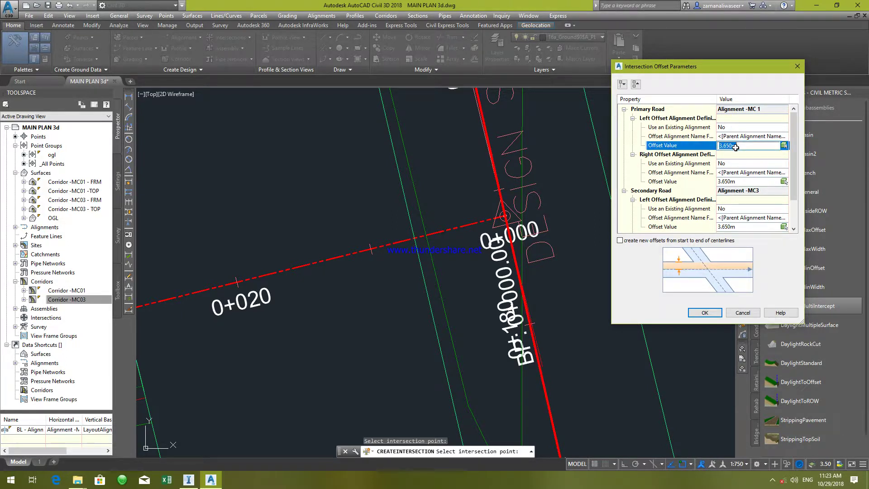
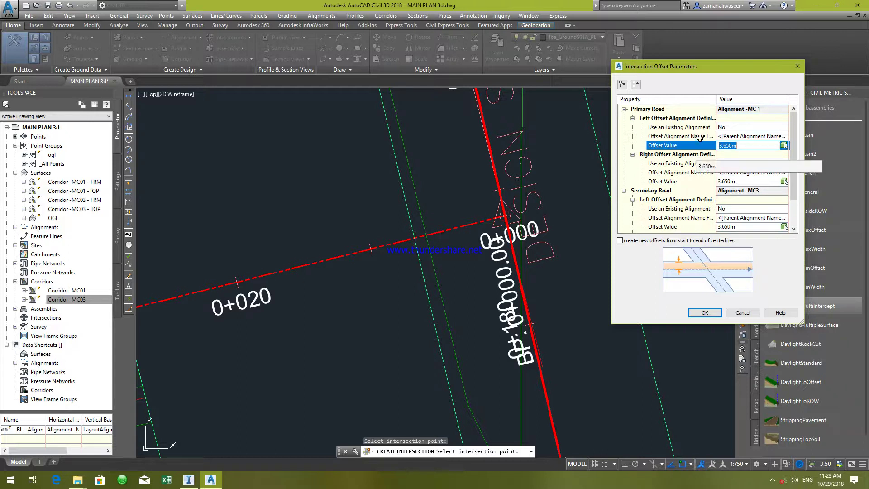
left_click(701, 136)
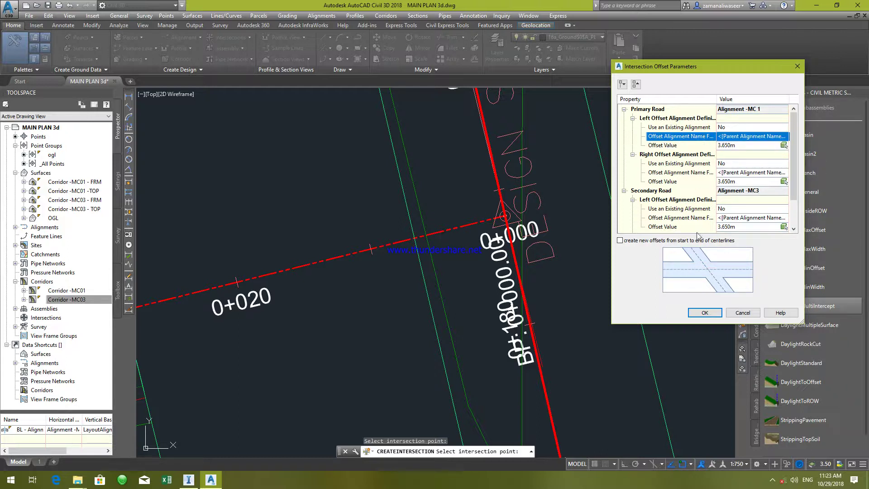
left_click(742, 145)
double_click(741, 143)
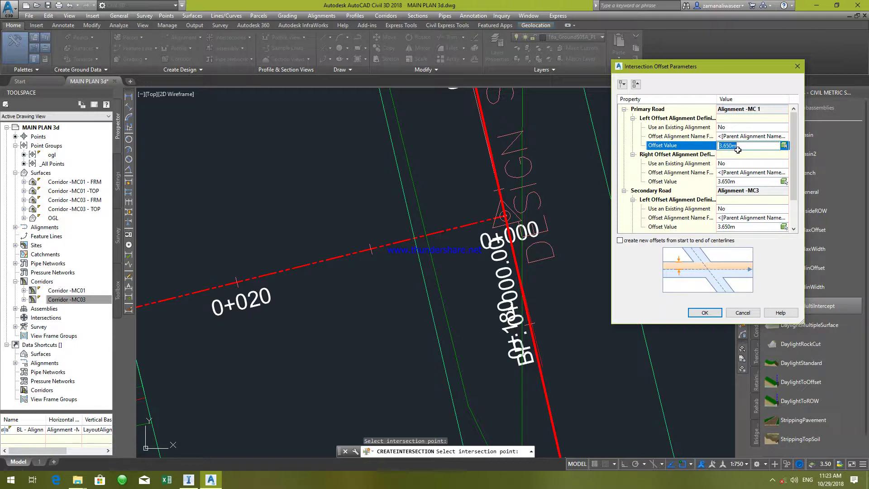
left_click(737, 181)
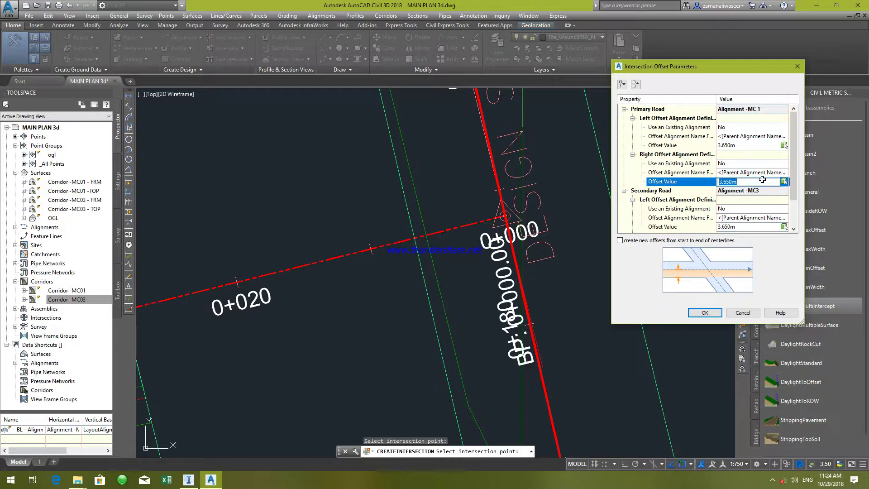
left_click(738, 227)
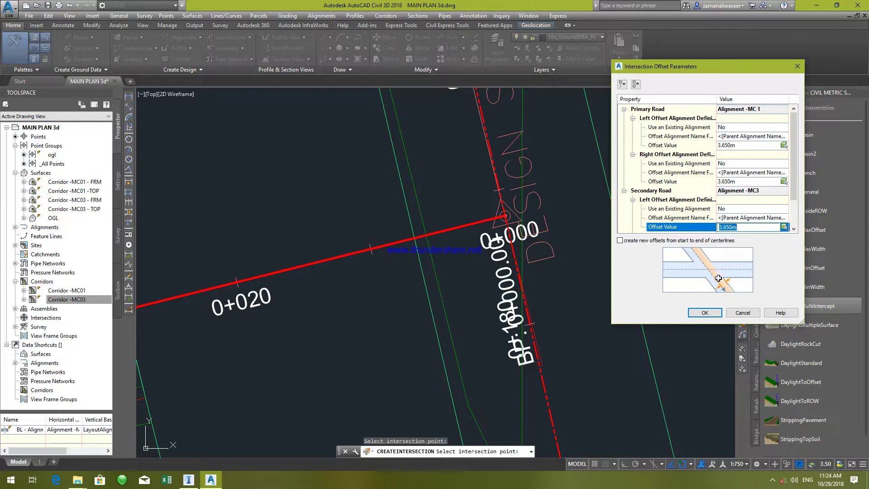
scroll(741, 226, "down", 2)
left_click(734, 227)
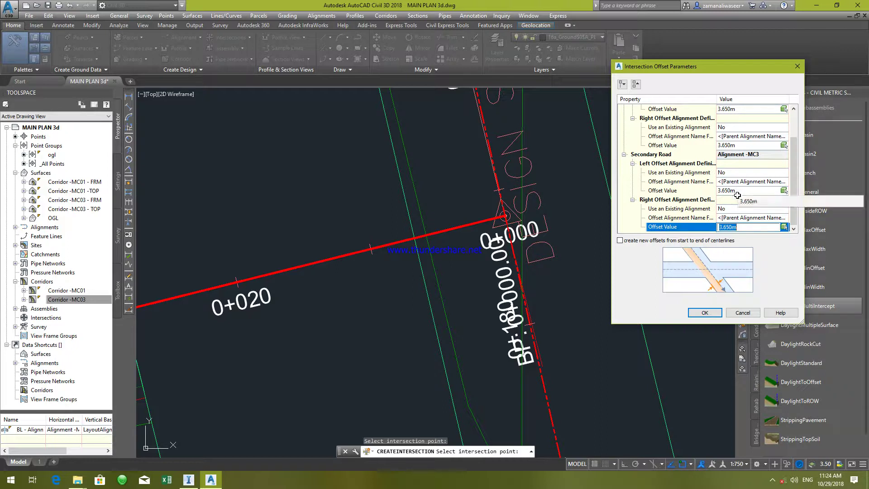
left_click(704, 313)
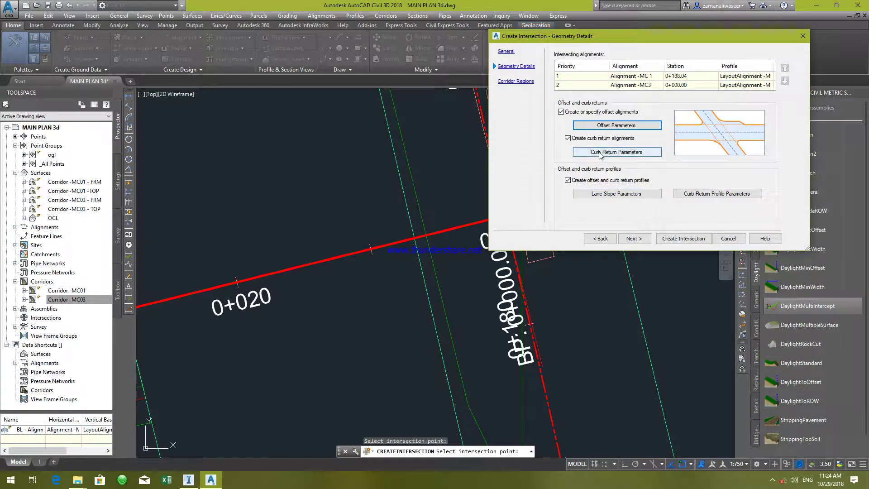
Set the SW quadrant's curb return radius to 15 m, keeping the circular fillet and no turn lane widening for the incoming road.
left_click(603, 152)
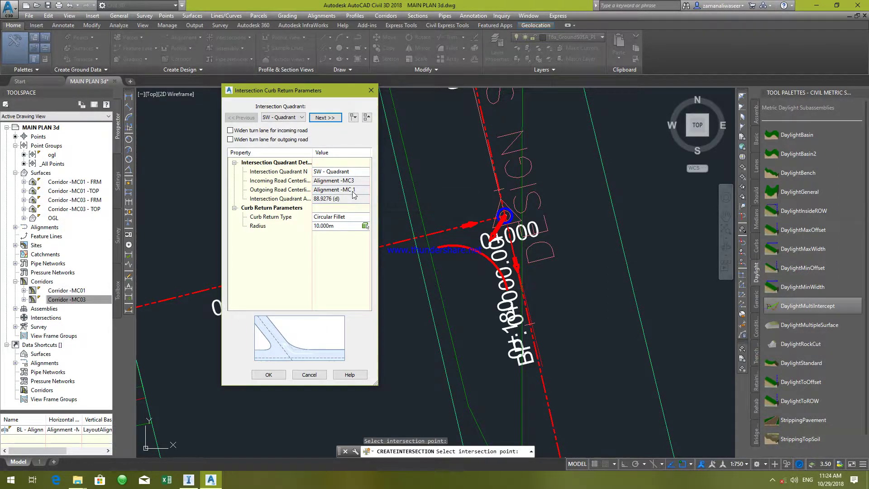
left_click(345, 201)
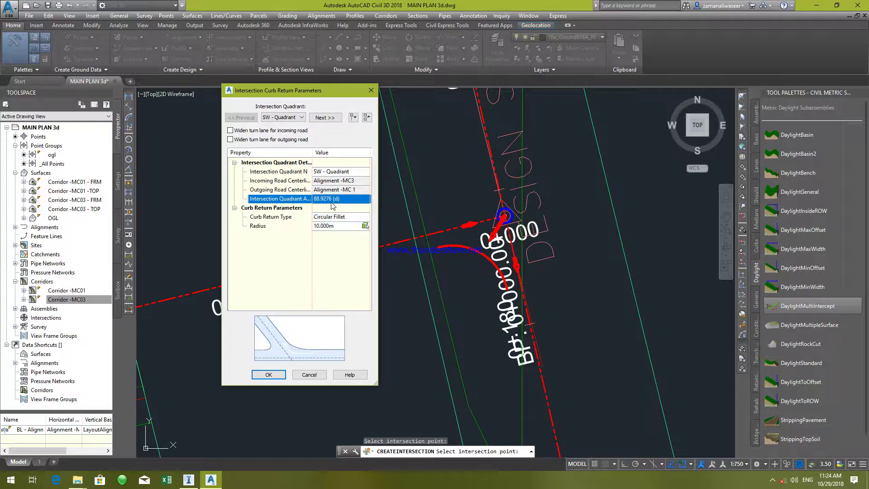
left_click(339, 226)
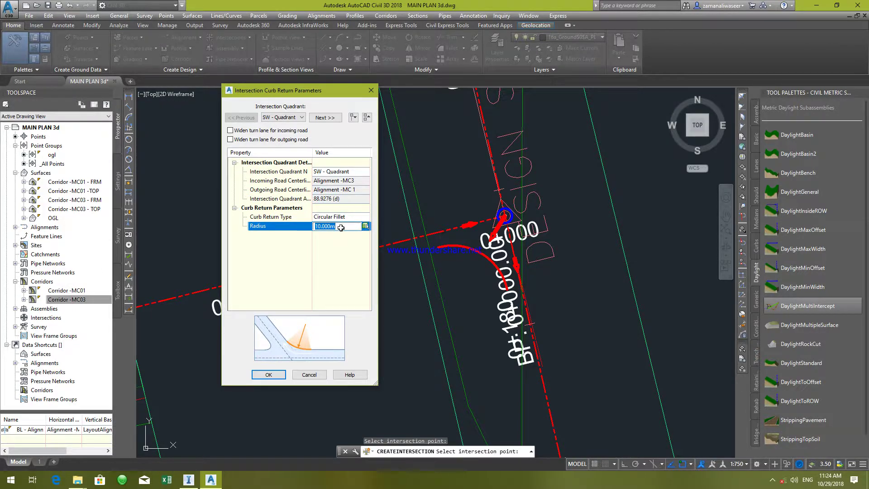
type("15")
key("Return")
left_click(263, 132)
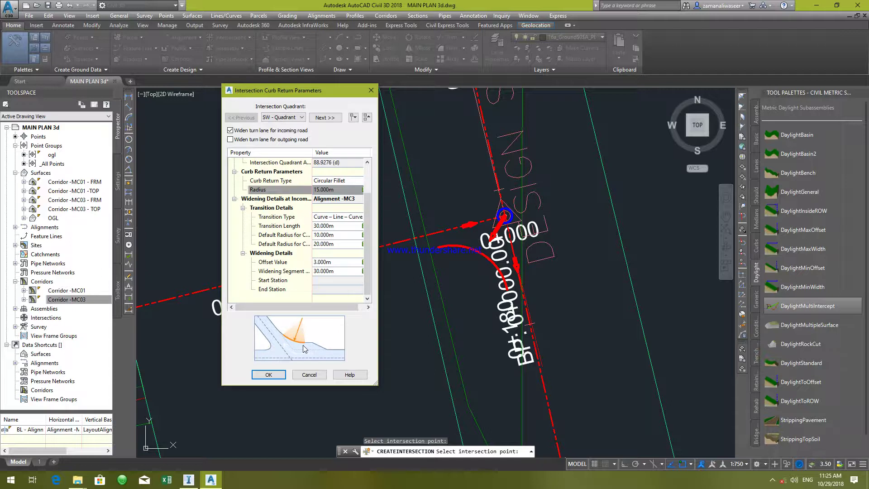
left_click(230, 131)
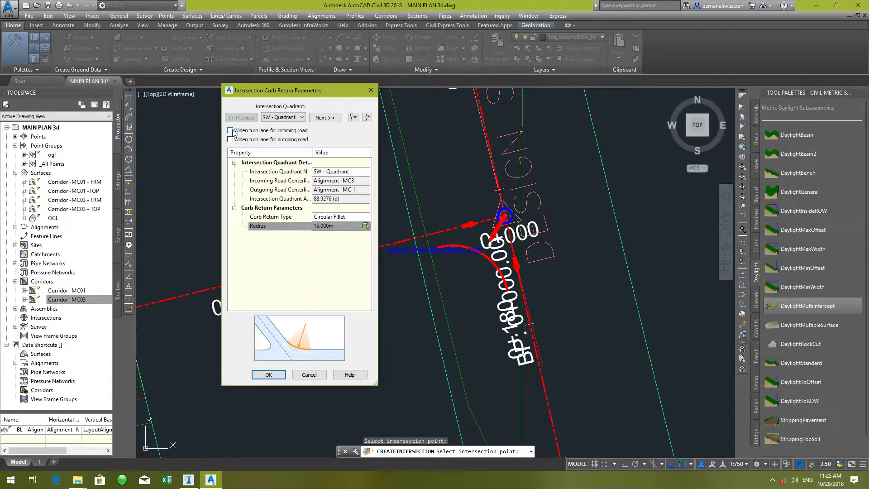
Set the NW quadrant's curb return radius to 15 m and accept the curb return parameters.
left_click(325, 117)
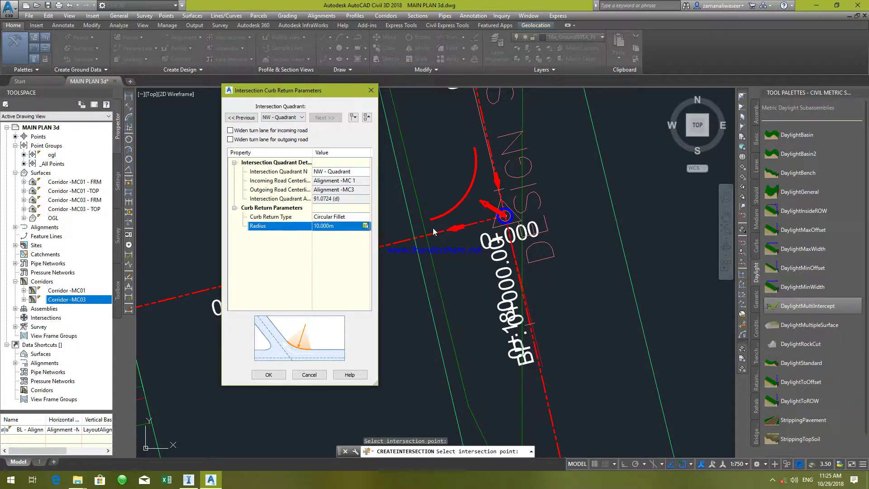
left_click(329, 226)
type("15")
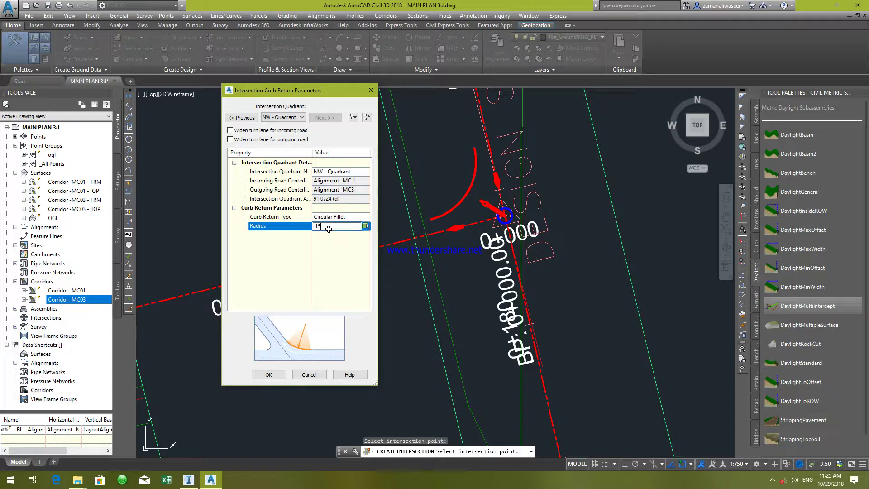
key("Return")
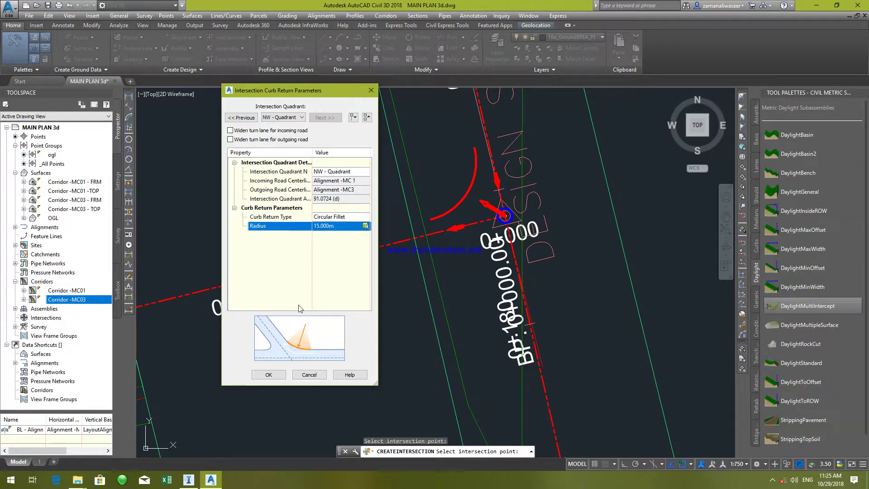
left_click(269, 375)
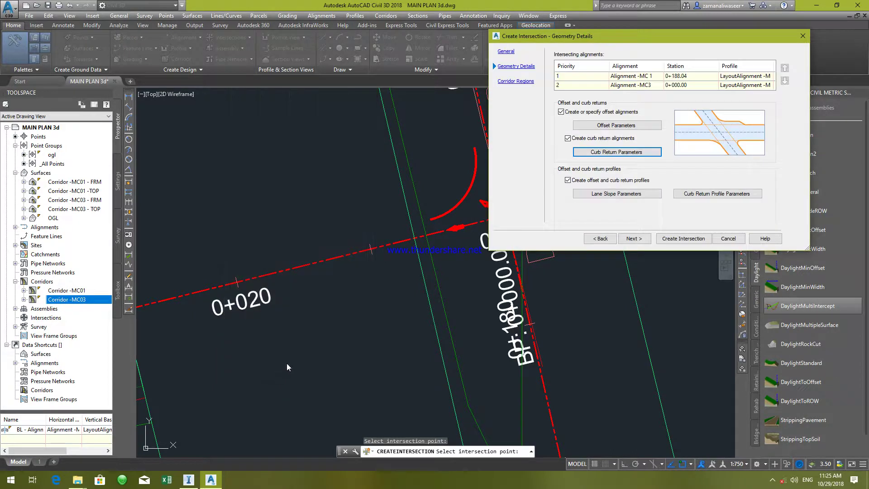
Review the centerline cross falls of both roads' edge profiles, keeping -2.00% left and 2.00% right, and accept the lane slope parameters.
left_click(609, 198)
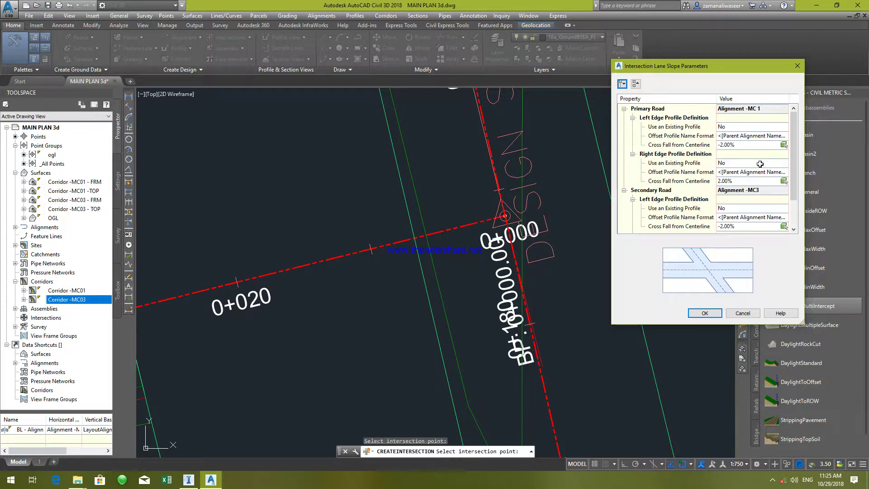
left_click(736, 145)
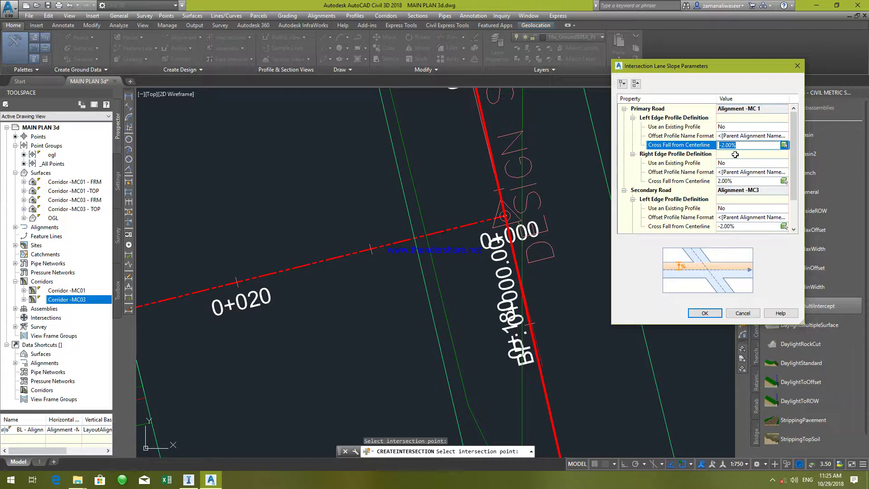
left_click(735, 181)
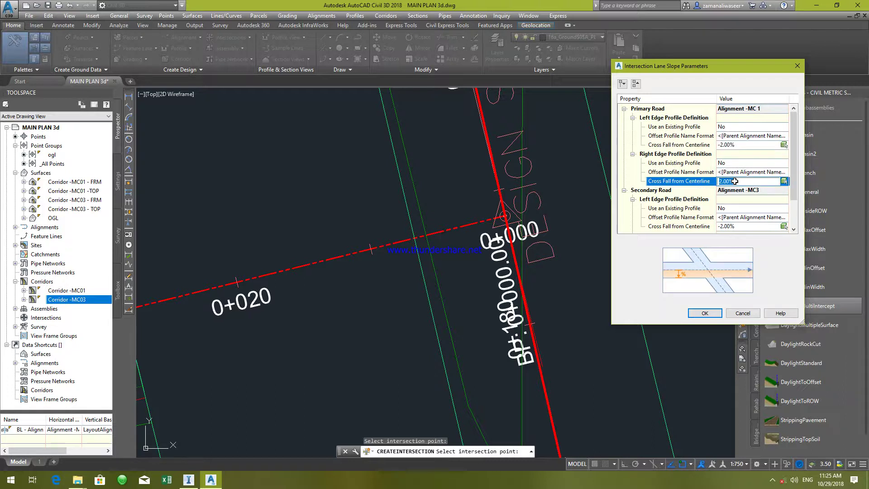
left_click(738, 226)
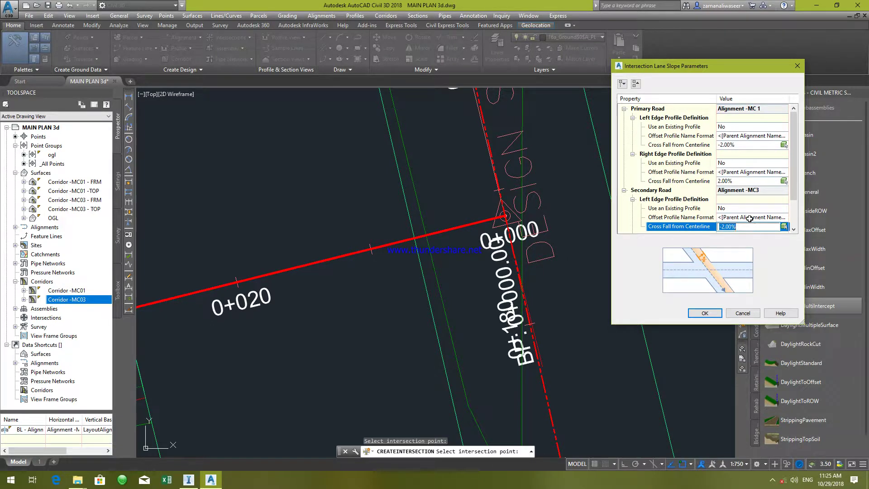
scroll(750, 219, "down", 2)
left_click(738, 226)
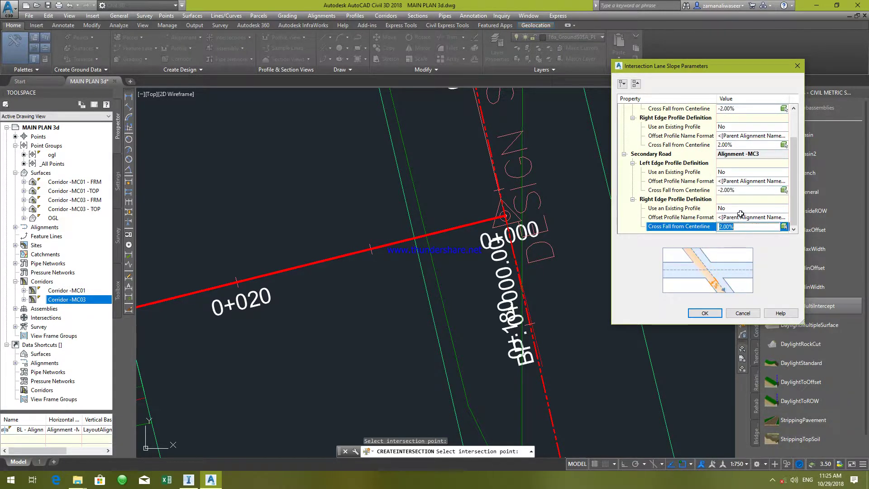
left_click(738, 190)
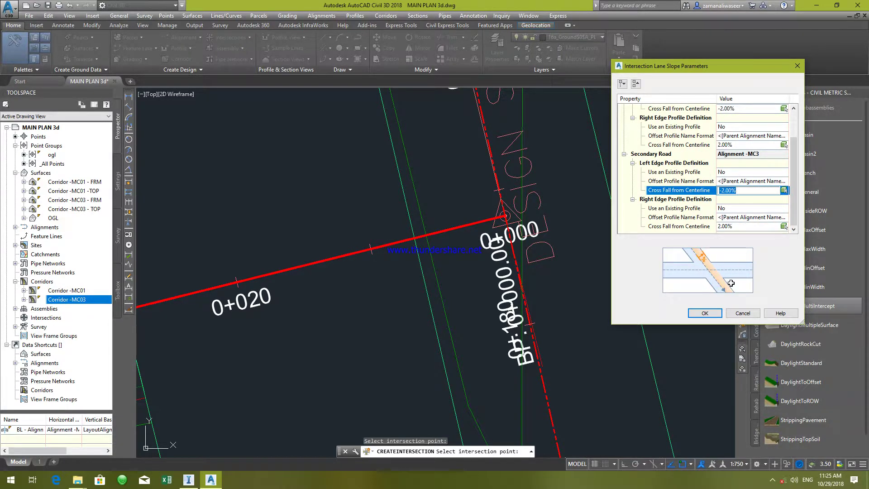
left_click(705, 309)
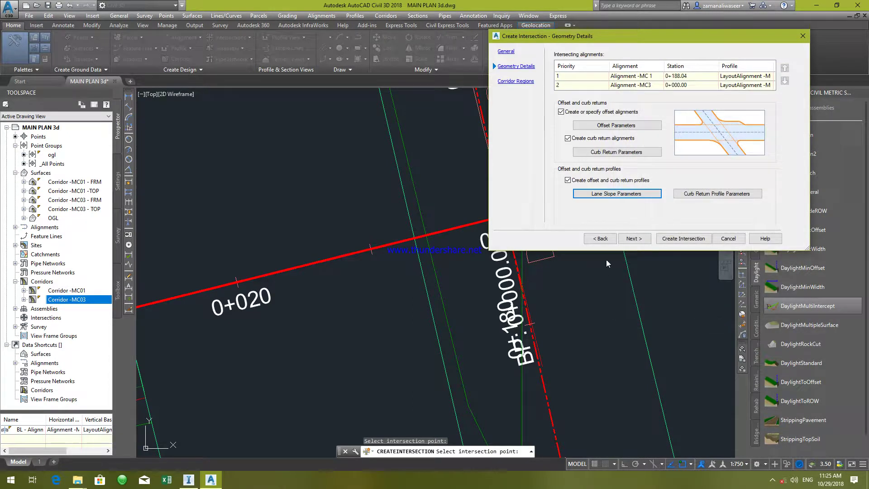
Review the SW quadrant's curb return profile extension lengths, keeping 10 m along both roads, and accept the profile parameters.
left_click(705, 195)
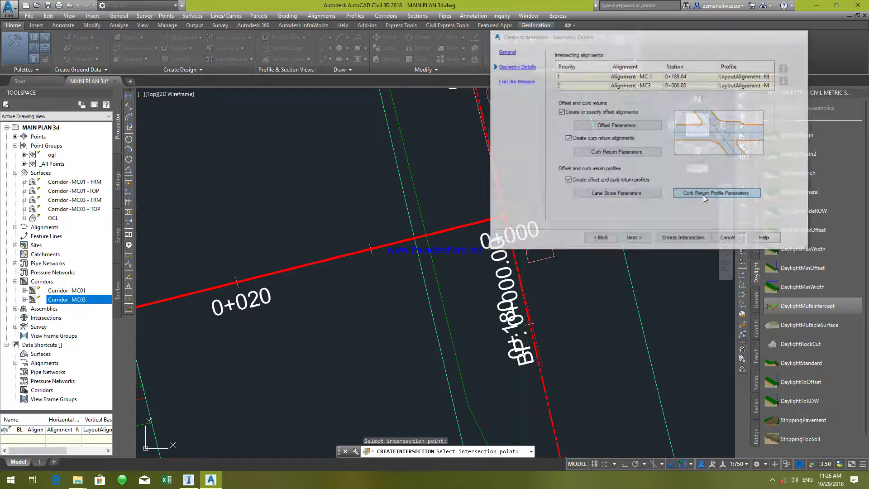
left_click_drag(487, 110, 669, 90)
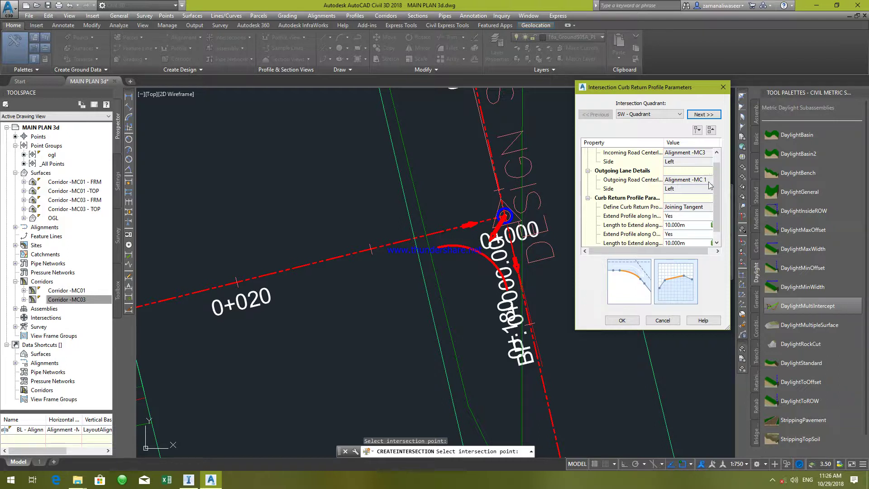
left_click(687, 224)
left_click(682, 241)
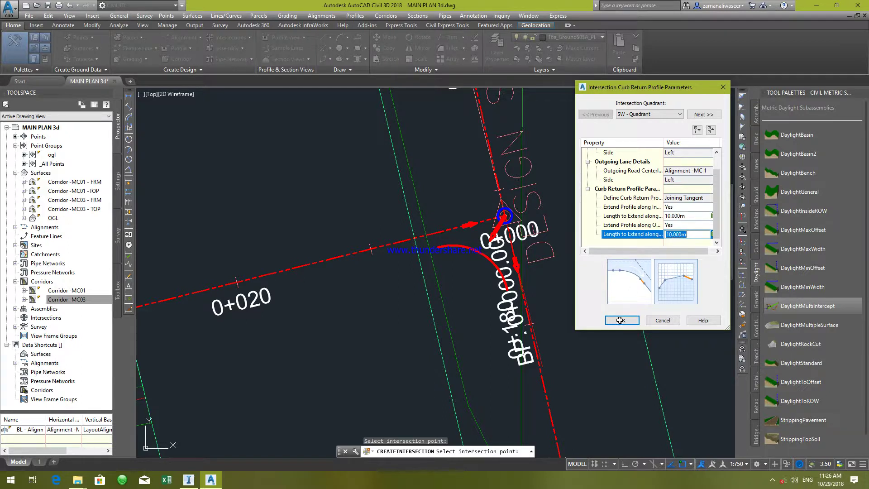
left_click(620, 320)
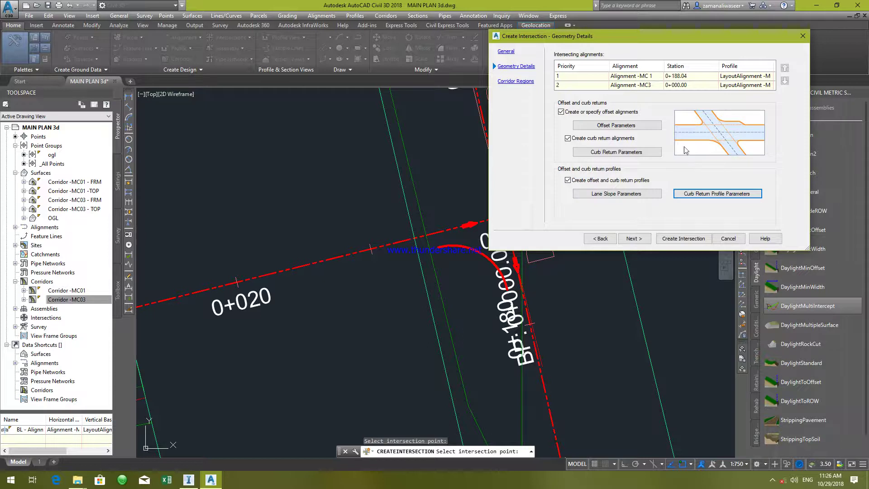
Continue to the corridor regions and examine the assemblies assigned to the primary road's full and part sections.
left_click(627, 240)
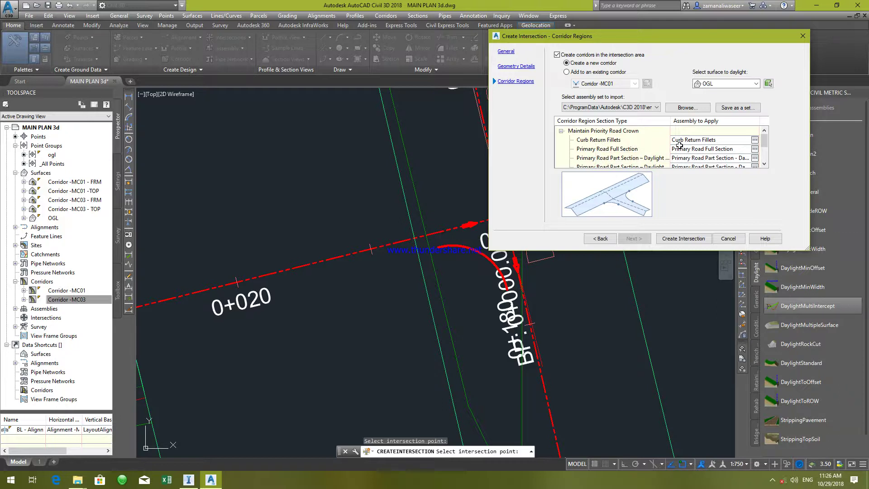
left_click(711, 153)
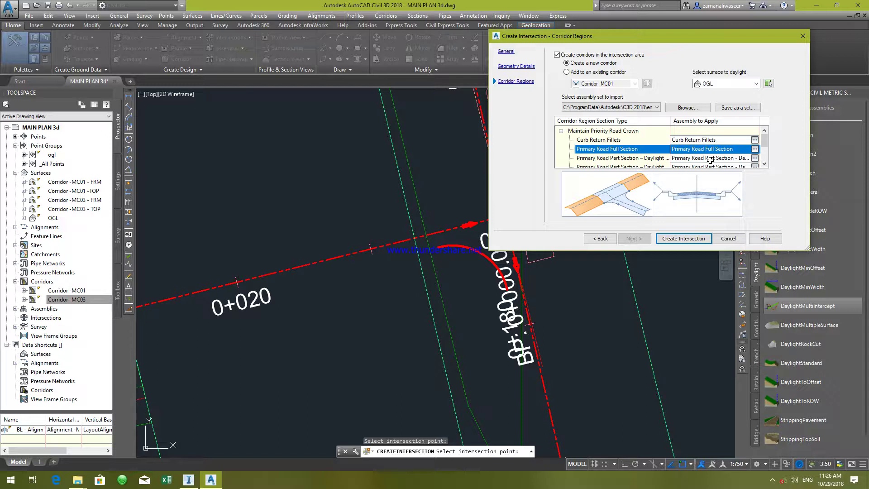
left_click(710, 158)
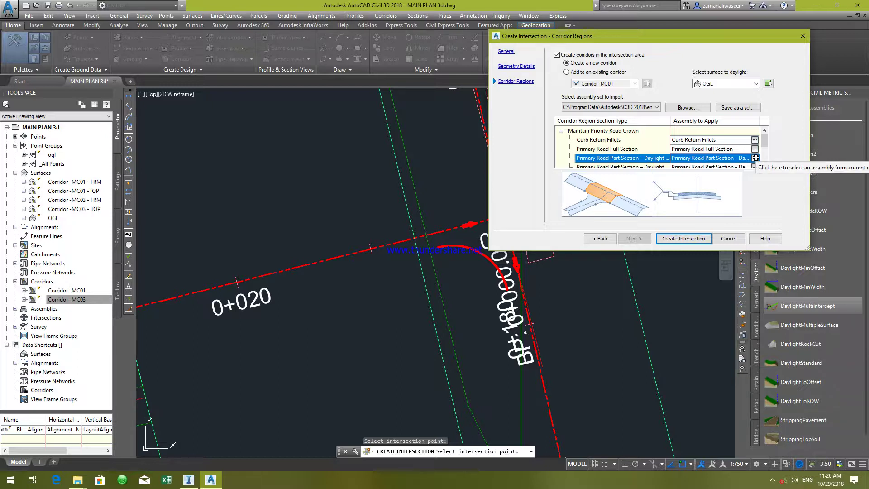
left_click(699, 167)
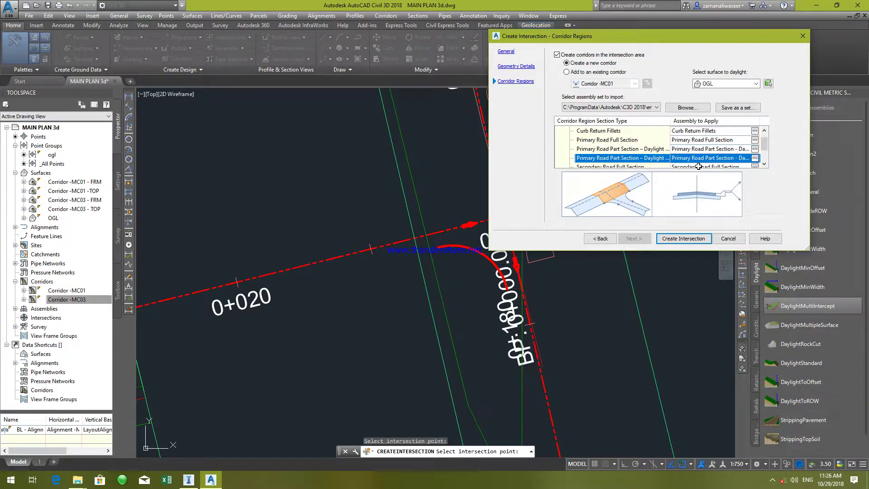
left_click(710, 140)
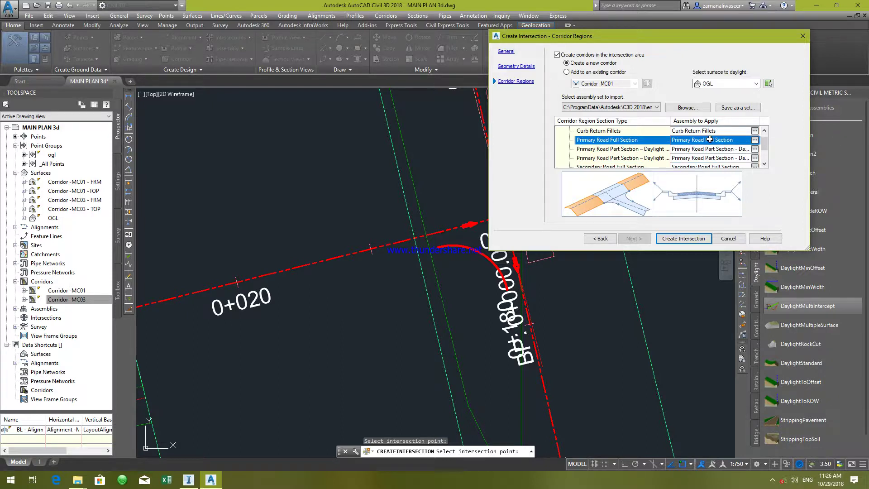
Add the intersection to the existing Corridor -MC01 with OGL as the daylight surface, create it, and dismiss the event report.
left_click(703, 130)
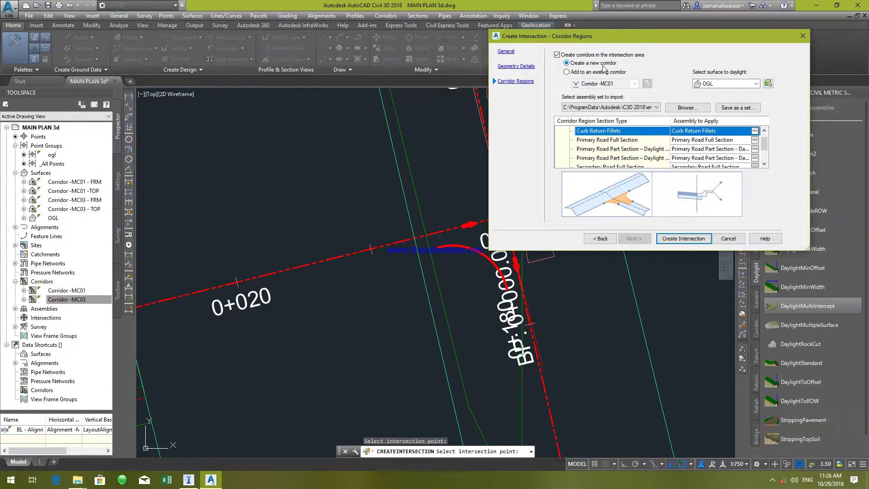
left_click(577, 74)
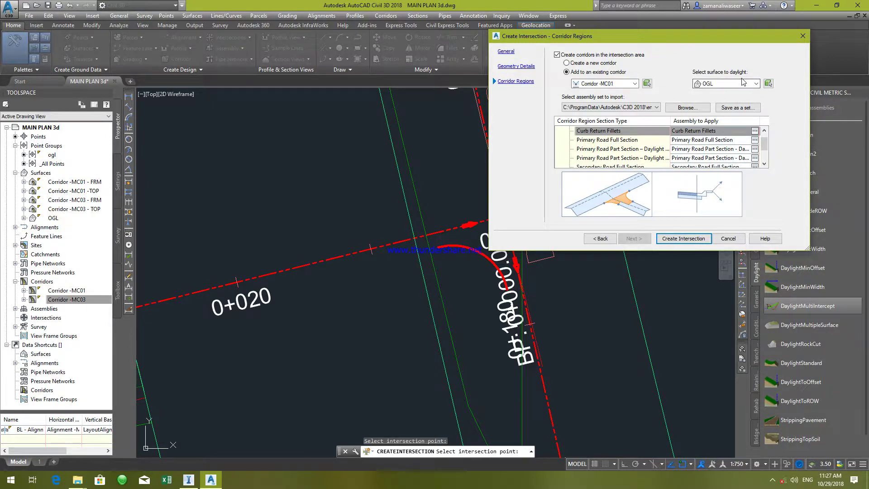
left_click(717, 85)
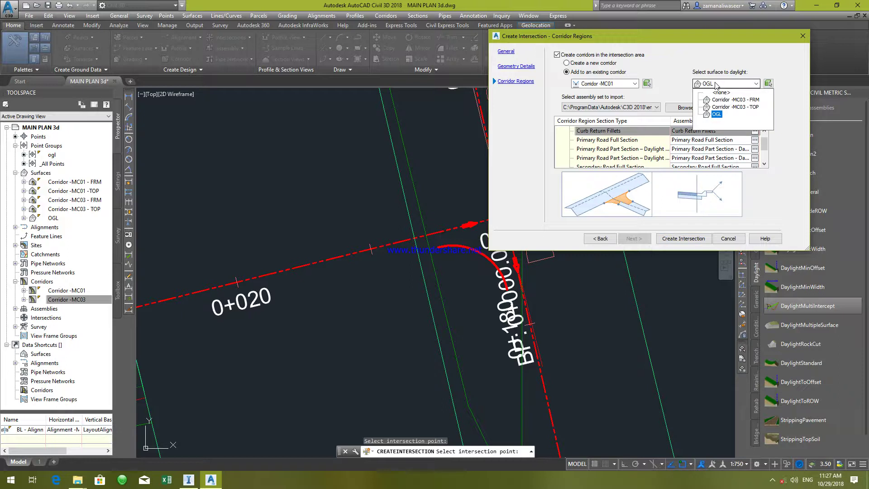
left_click(717, 85)
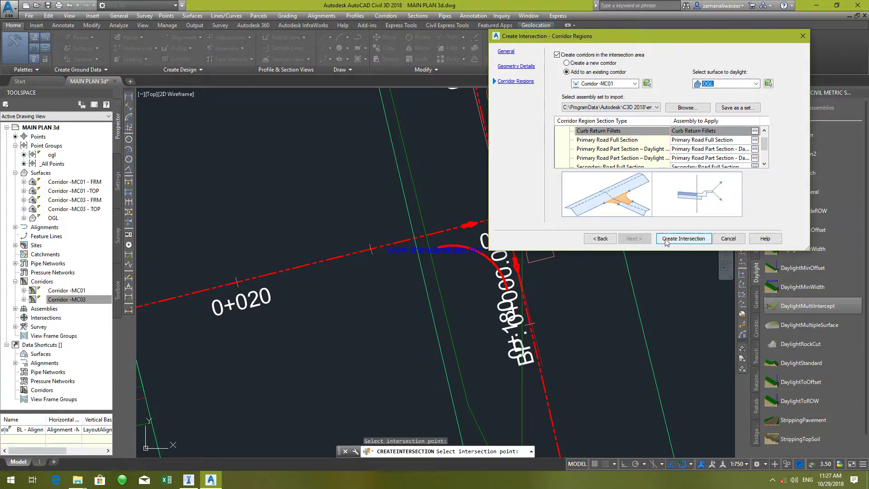
left_click(684, 238)
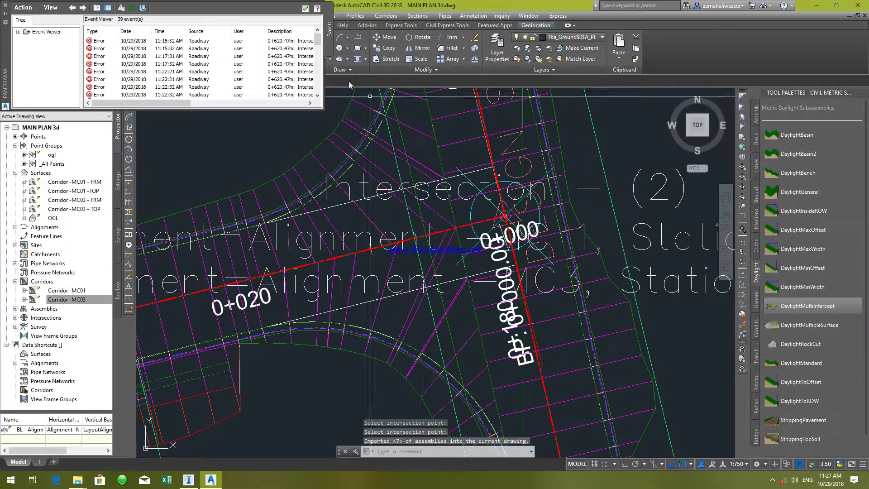
left_click(305, 10)
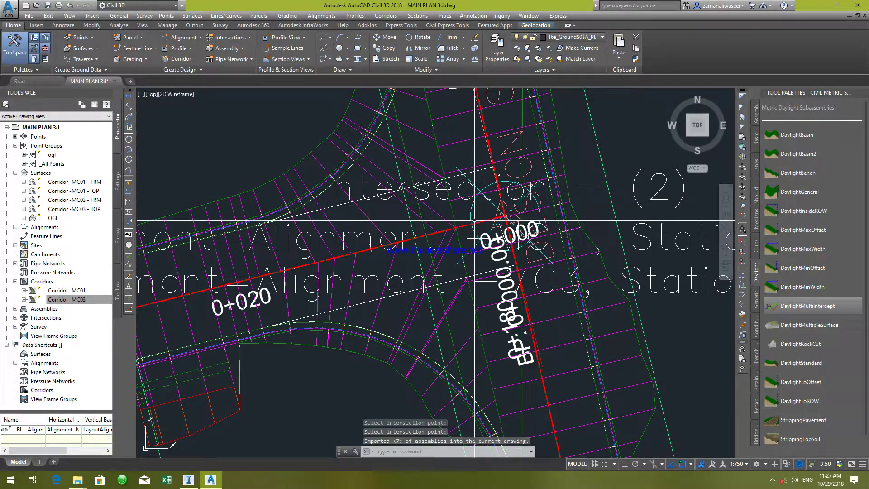
Inspect the new junction in plan and open Corridor -MC01 in the Object Viewer.
scroll(524, 202, "down", 5)
scroll(520, 200, "up", 3)
middle_click_drag(575, 194, 455, 242)
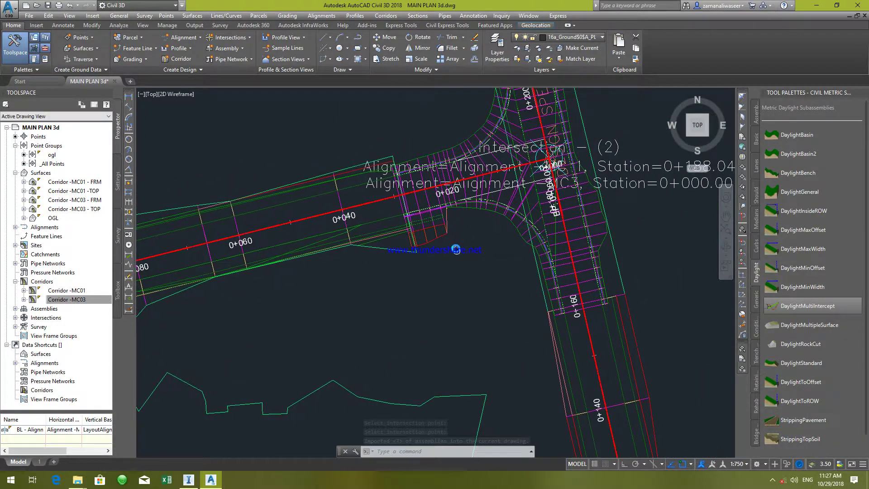
left_click(579, 253)
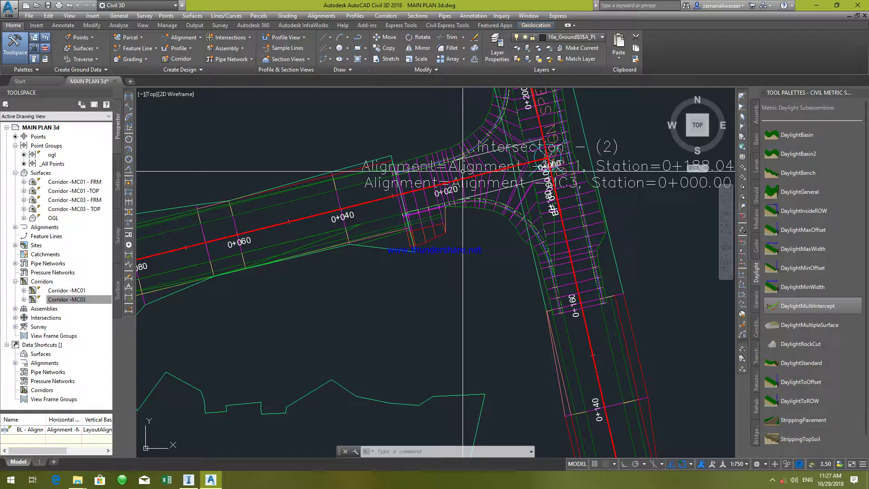
scroll(484, 278, "down", 3)
scroll(483, 278, "up", 5)
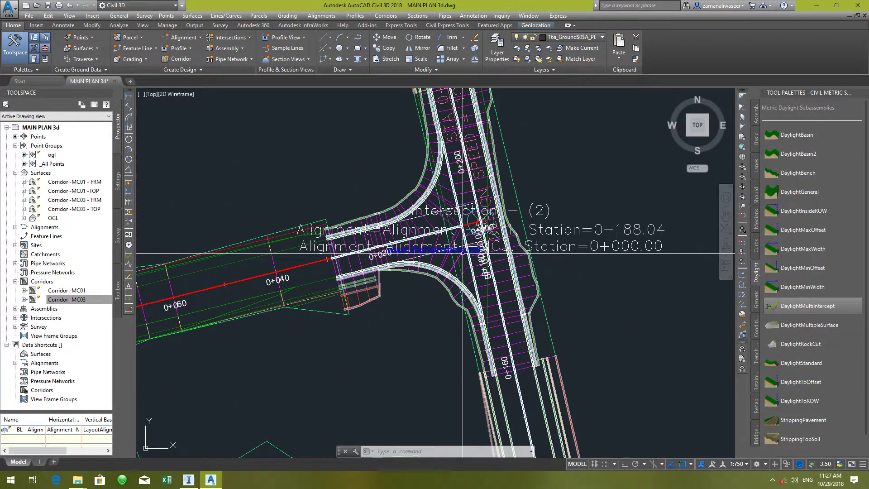
left_click(460, 251)
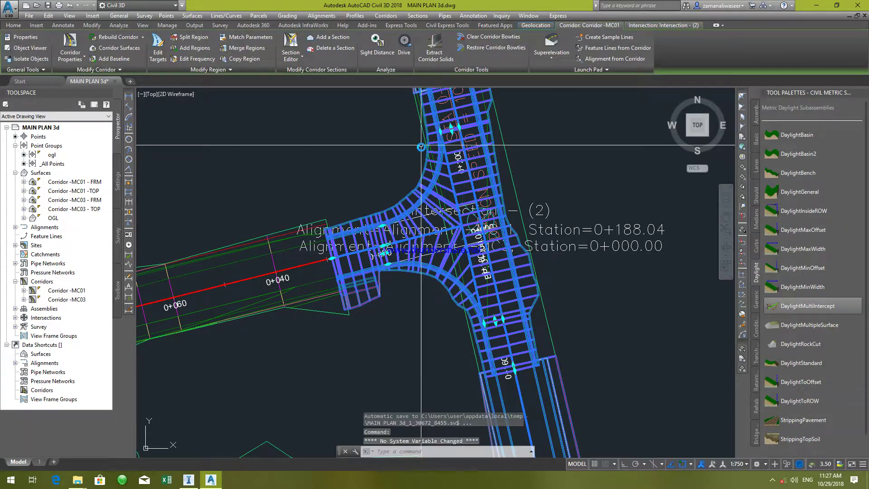
right_click(439, 174)
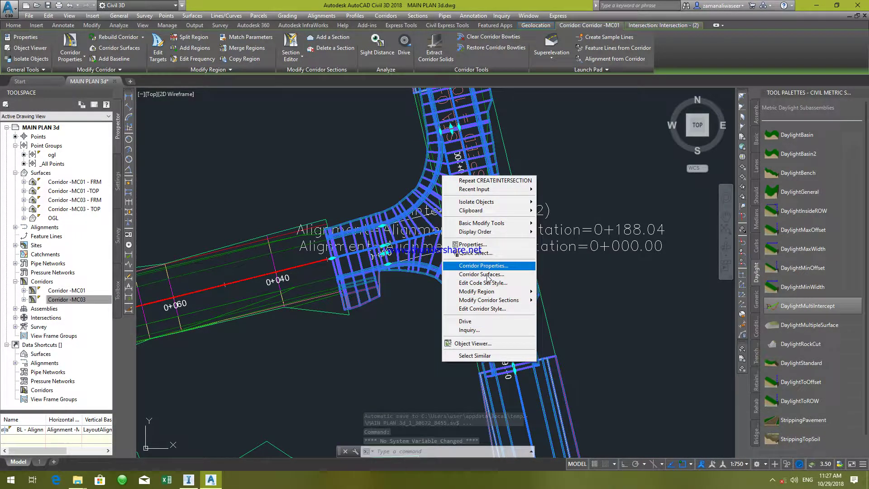
left_click(471, 345)
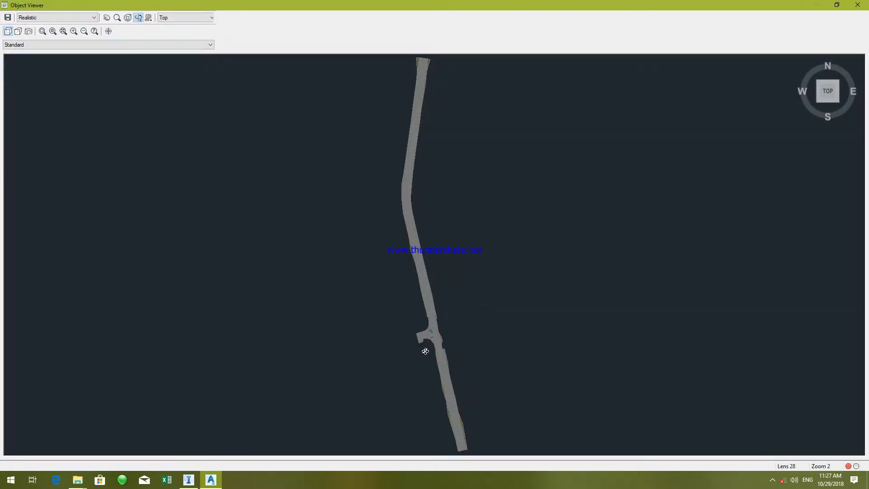
Examine the realistic model of the junction from above, including its curb returns and the side road's end.
scroll(424, 351, "up", 5)
scroll(466, 319, "down", 5)
scroll(430, 369, "up", 3)
scroll(435, 365, "down", 3)
middle_click_drag(458, 355, 520, 176)
scroll(470, 241, "up", 3)
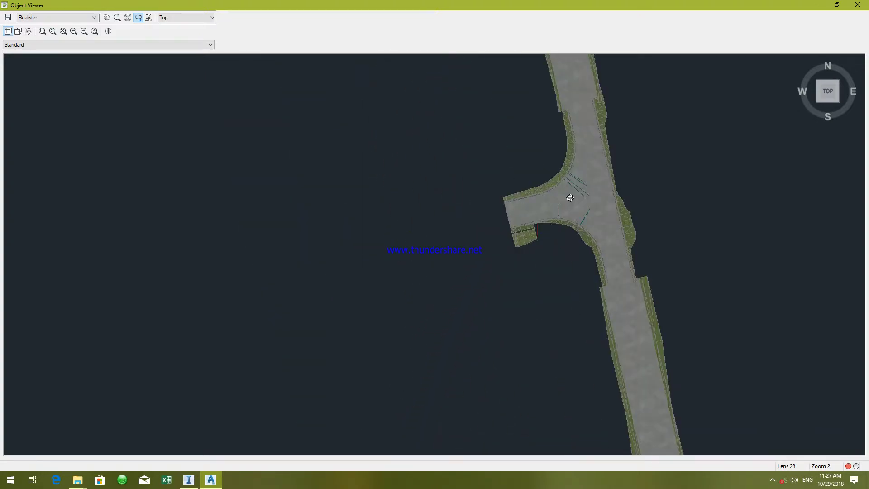
scroll(470, 241, "up", 3)
middle_click_drag(643, 244, 467, 317)
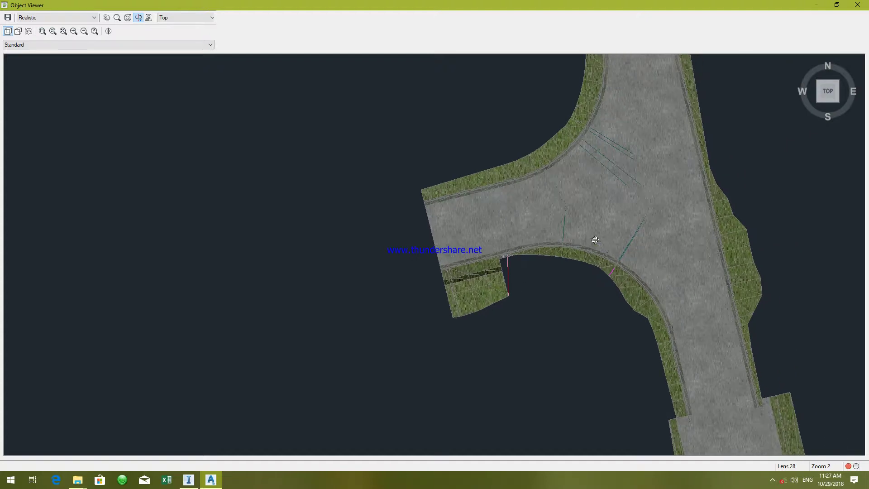
scroll(642, 217, "up", 3)
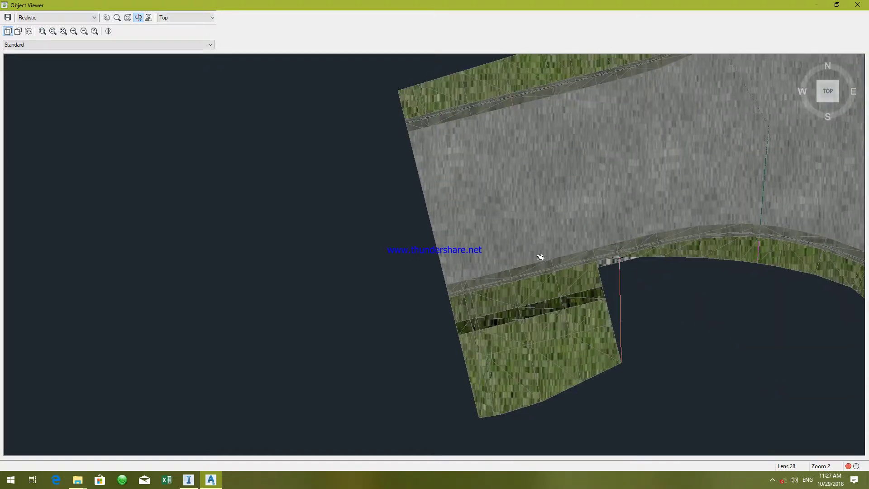
middle_click_drag(560, 246, 405, 301)
scroll(601, 260, "down", 3)
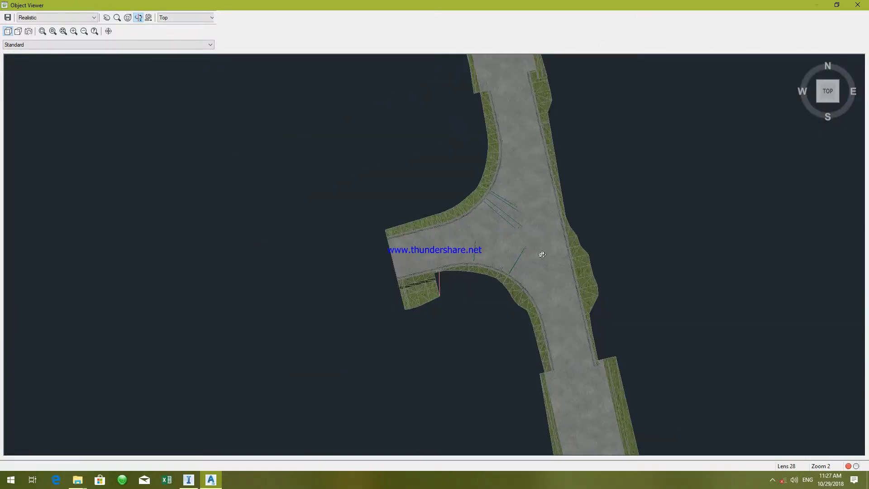
scroll(550, 255, "up", 2)
Orbit the junction model to a tilted view, examine its curb returns, pavement and daylight slopes up close, and leave the viewer.
left_click_drag(611, 309, 606, 143)
left_click_drag(420, 290, 435, 224)
left_click_drag(452, 269, 473, 280)
left_click_drag(461, 109, 485, 317)
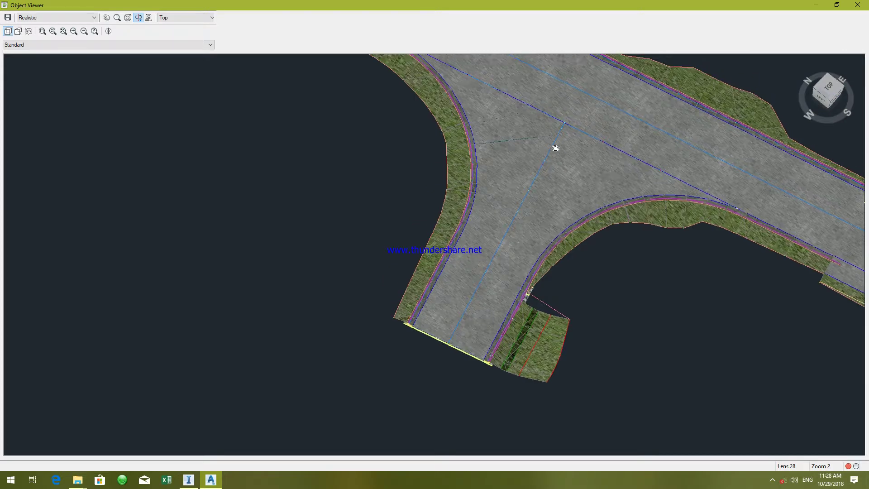
scroll(556, 148, "up", 5)
left_click_drag(584, 198, 578, 182)
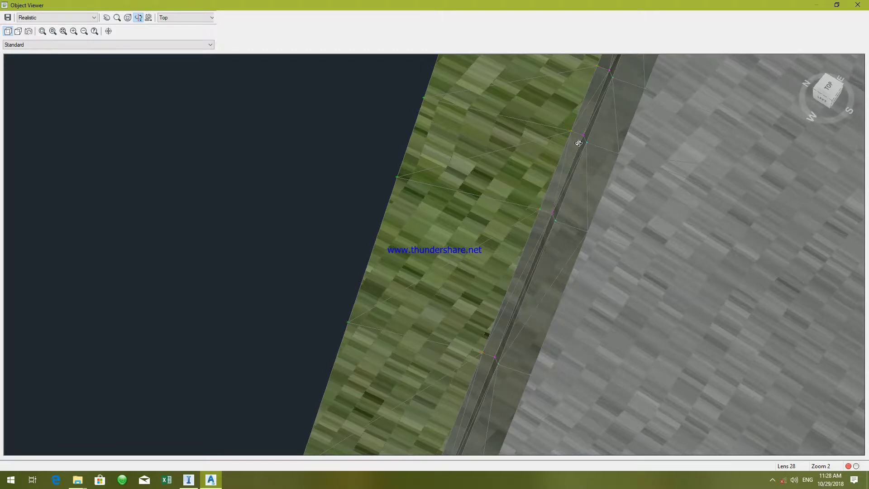
scroll(546, 171, "down", 10)
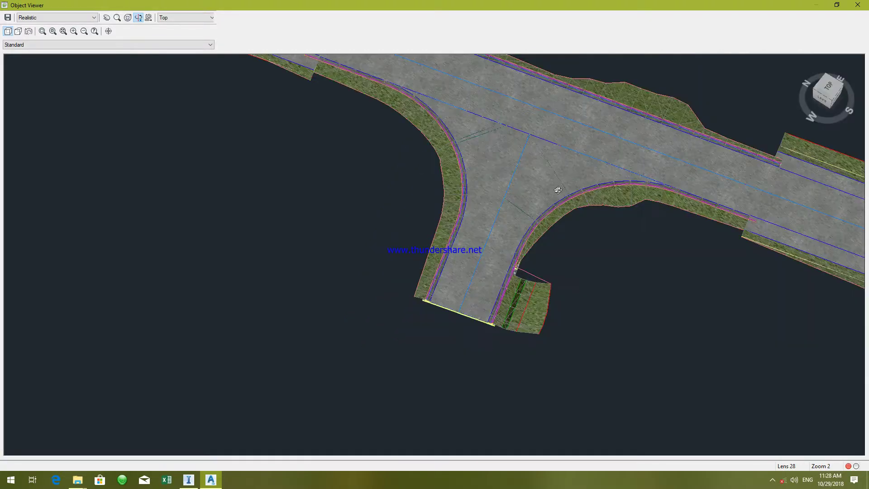
scroll(542, 200, "up", 10)
scroll(602, 175, "down", 5)
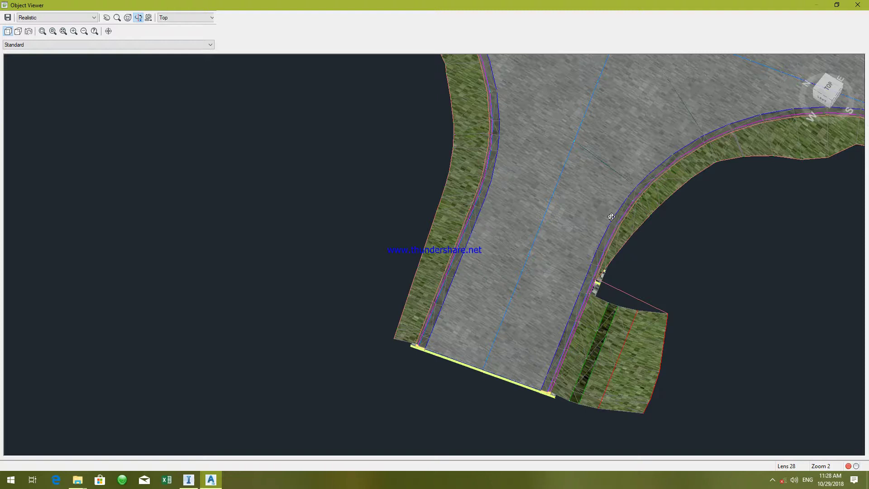
scroll(563, 294, "down", 8)
scroll(504, 258, "up", 7)
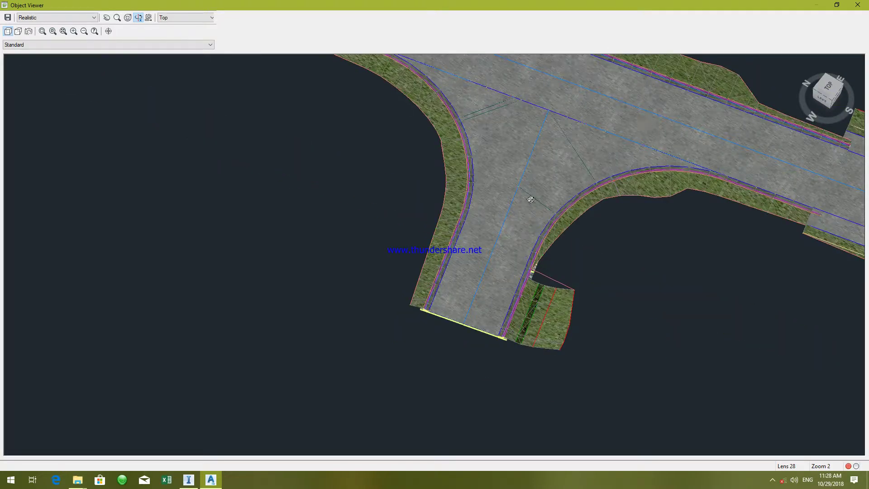
scroll(545, 291, "down", 6)
scroll(454, 257, "up", 6)
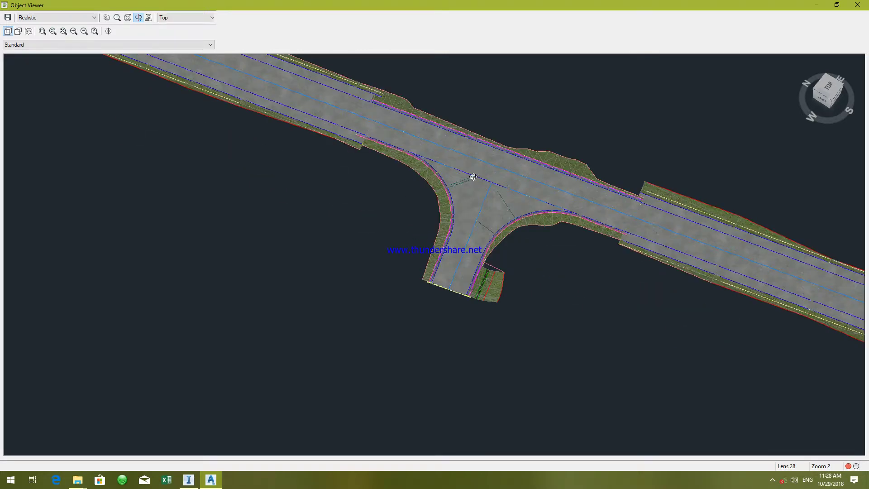
scroll(455, 215, "up", 4)
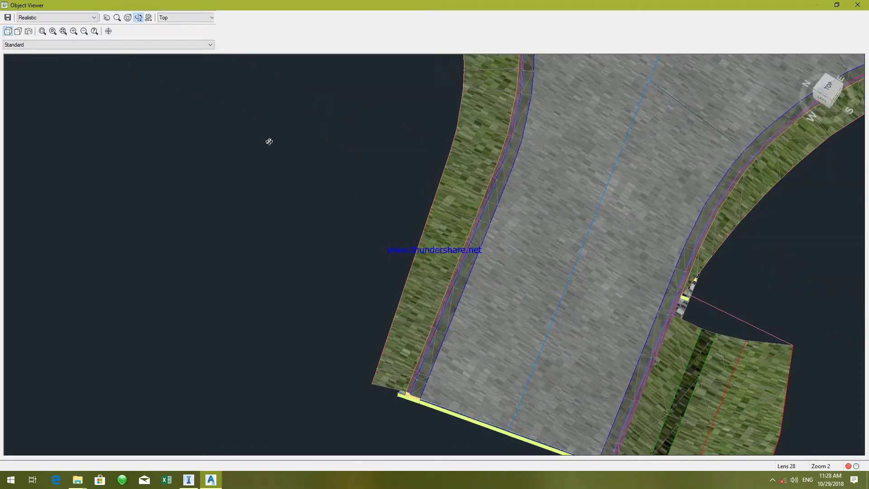
key("Escape")
Stretch the end of Corridor -MC01's region south of the junction to the intersection region's edge at station 0+159.04.
scroll(548, 224, "up", 8)
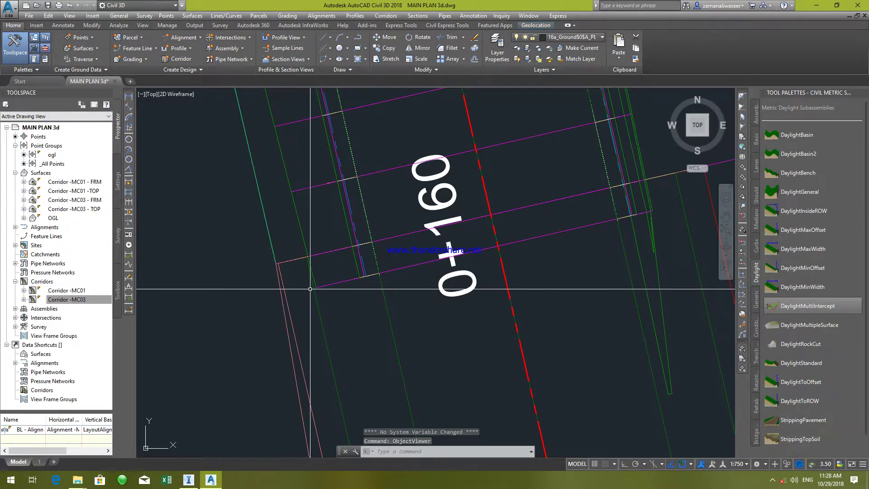
left_click(454, 292)
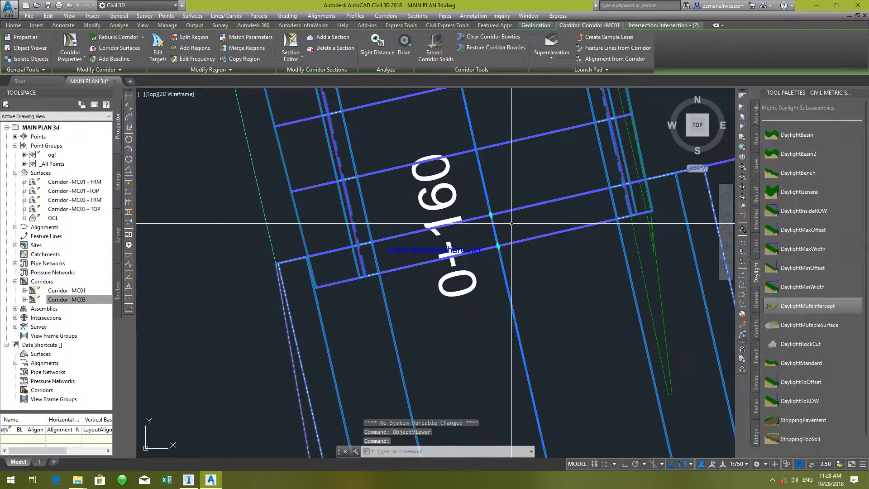
left_click(498, 246)
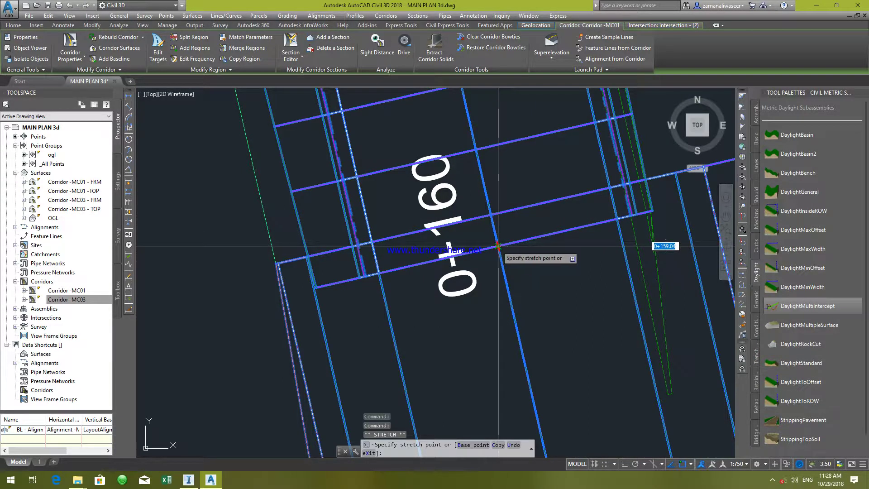
left_click(498, 246)
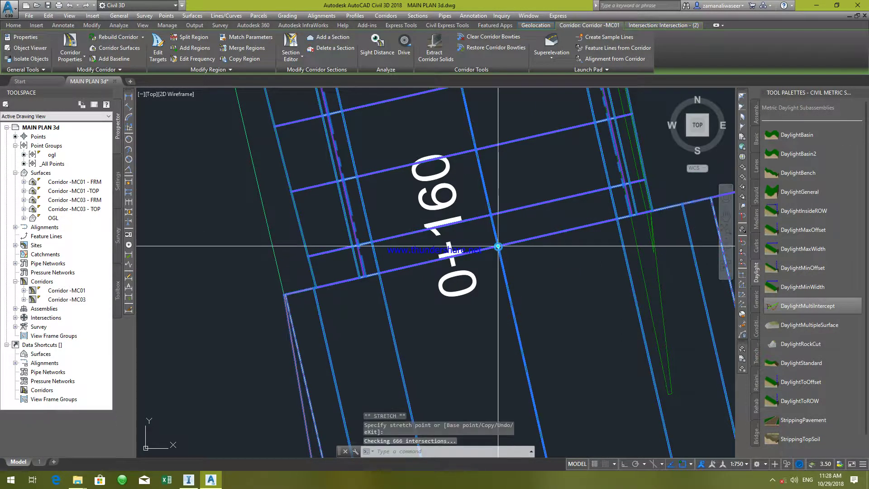
Stretch the start of Corridor -MC01's region north of the junction to the intersection region's edge just before 0+220, and dismiss the event report.
scroll(496, 265, "down", 3)
scroll(521, 276, "down", 5)
scroll(553, 299, "up", 6)
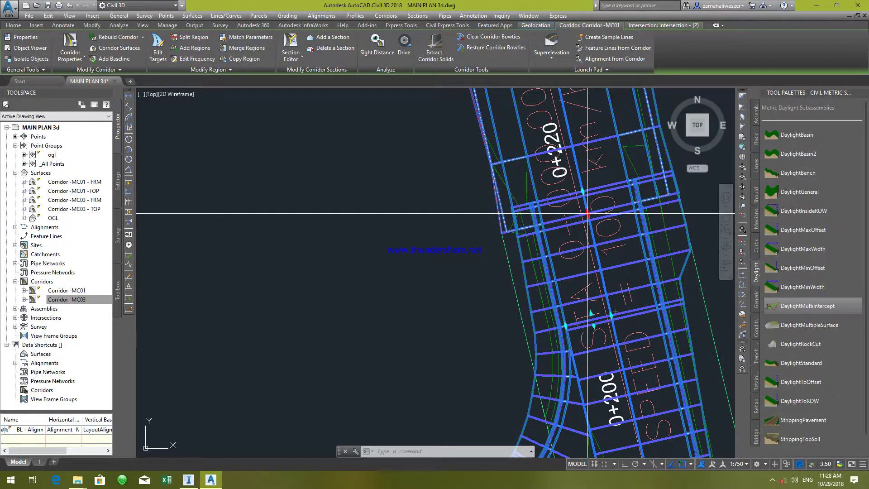
left_click(583, 192)
left_click(583, 192)
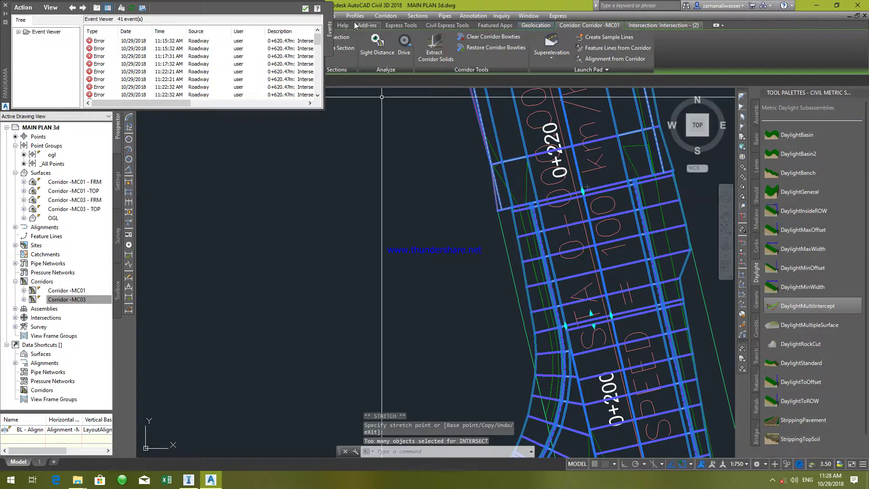
left_click(305, 8)
key("Escape")
Examine the adjusted junction and both corridors in plan, from close-up to the overall site layout.
scroll(475, 231, "down", 5)
scroll(475, 231, "up", 6)
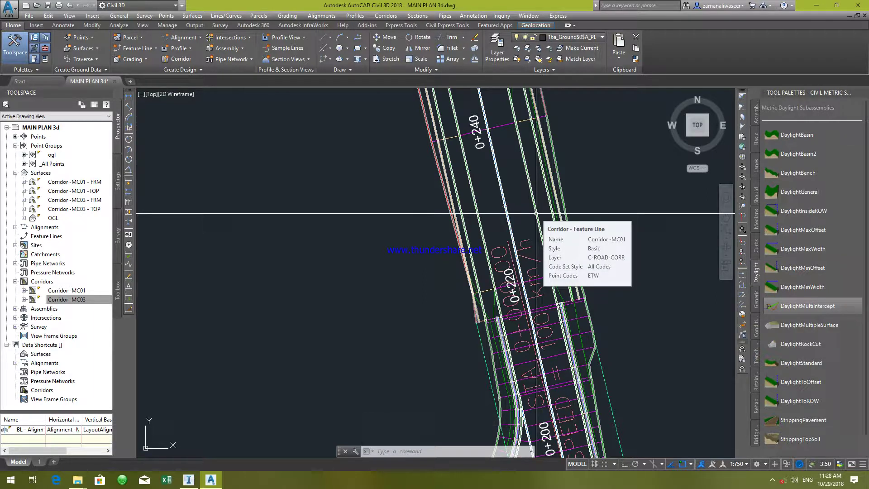
scroll(537, 214, "down", 6)
middle_click_drag(569, 233, 567, 260)
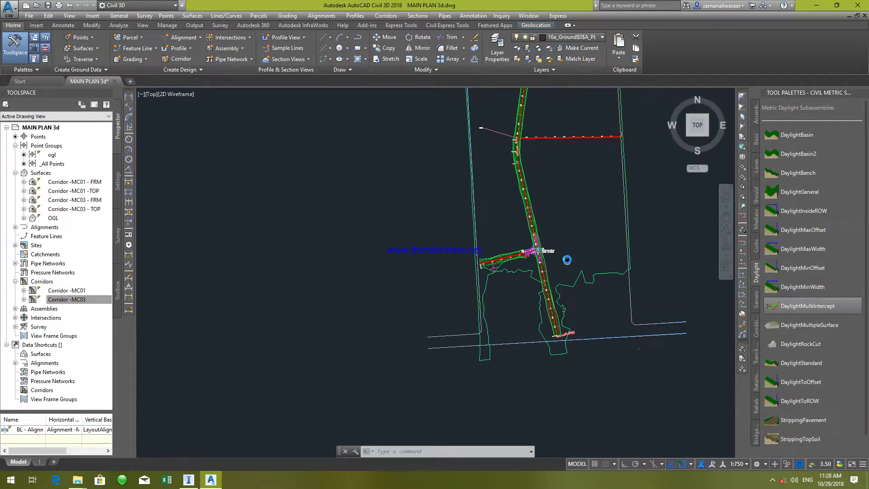
scroll(510, 253, "up", 8)
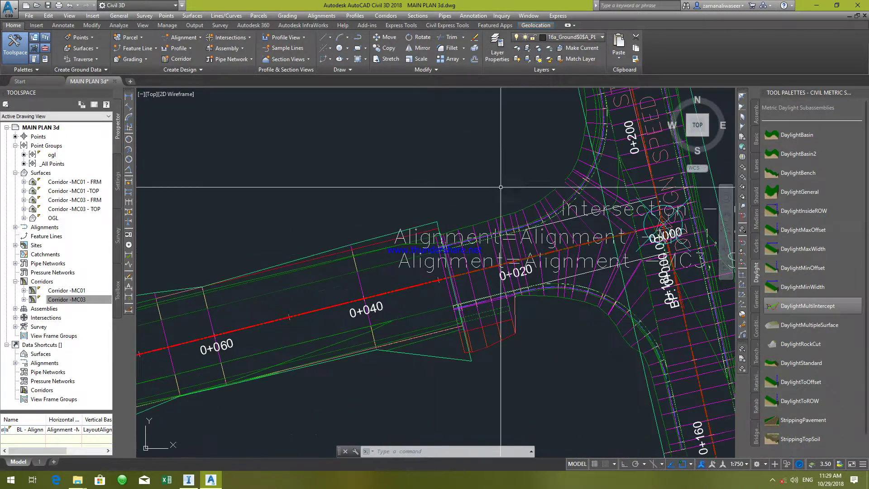
scroll(455, 241, "down", 8)
scroll(533, 240, "up", 7)
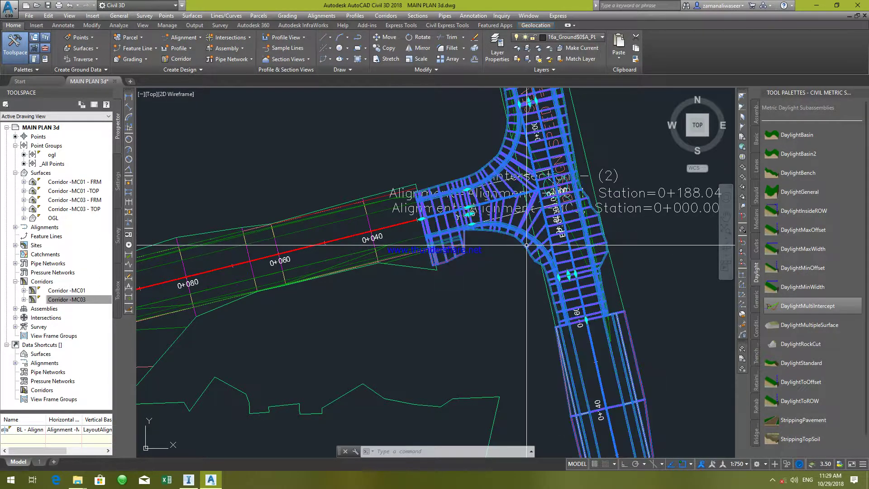
left_click(539, 224)
key("Escape")
key("Escape")
scroll(521, 234, "down", 5)
key("Escape")
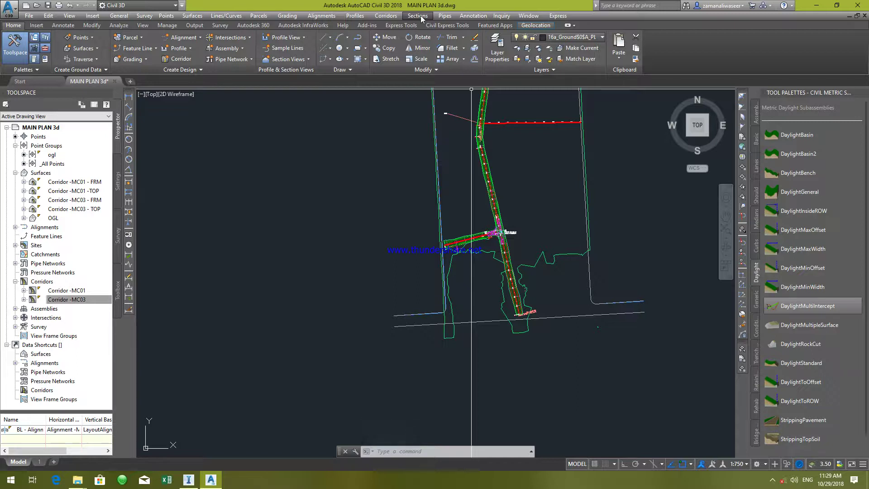
middle_click_drag(512, 184, 509, 187)
scroll(447, 239, "up", 4)
scroll(470, 201, "down", 6)
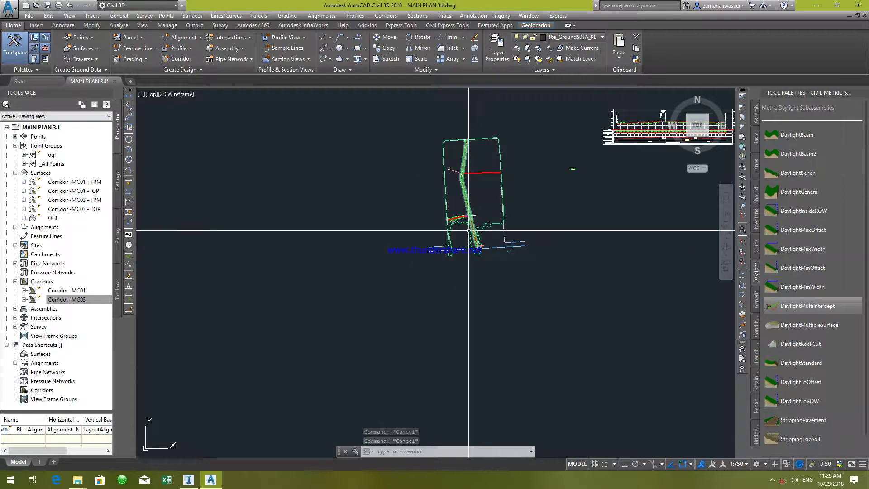
scroll(471, 232, "up", 5)
middle_click_drag(502, 166, 499, 231)
scroll(435, 212, "up", 5)
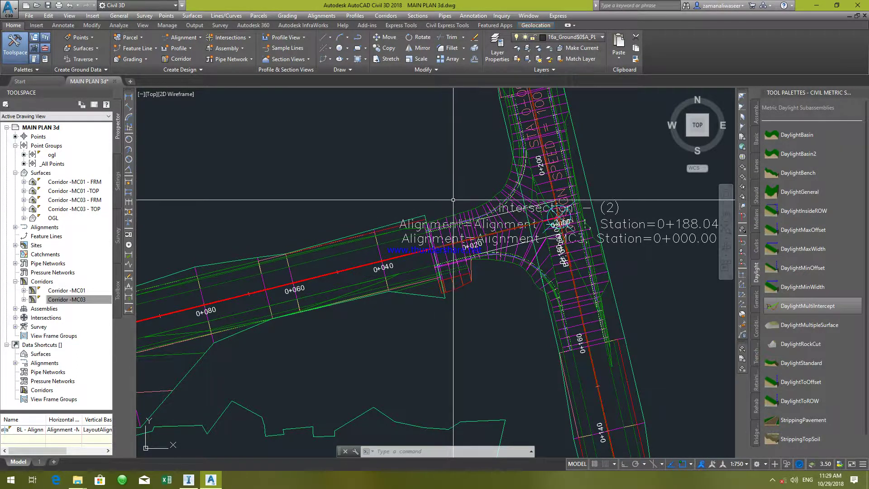
scroll(453, 199, "down", 5)
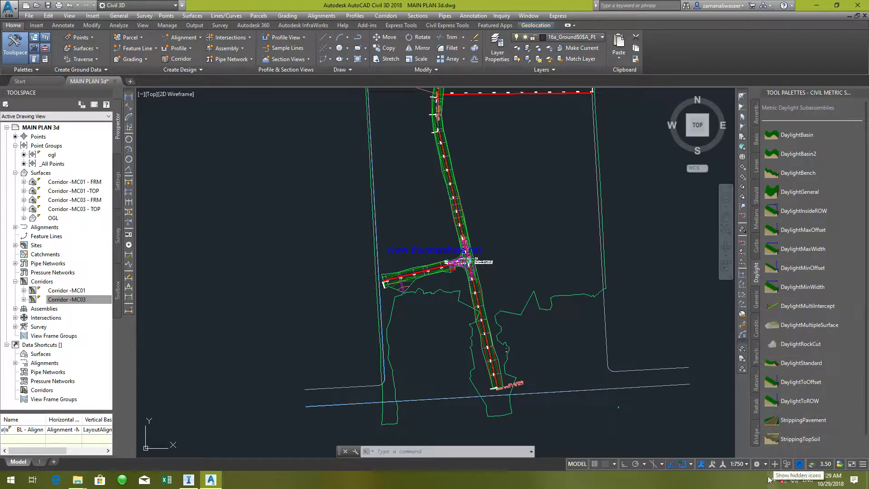
mouse_move(548, 295)
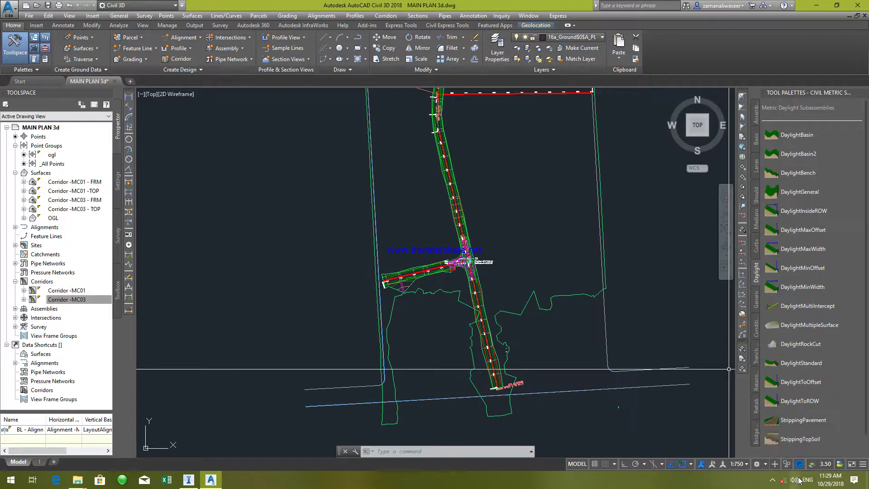
left_click(776, 481)
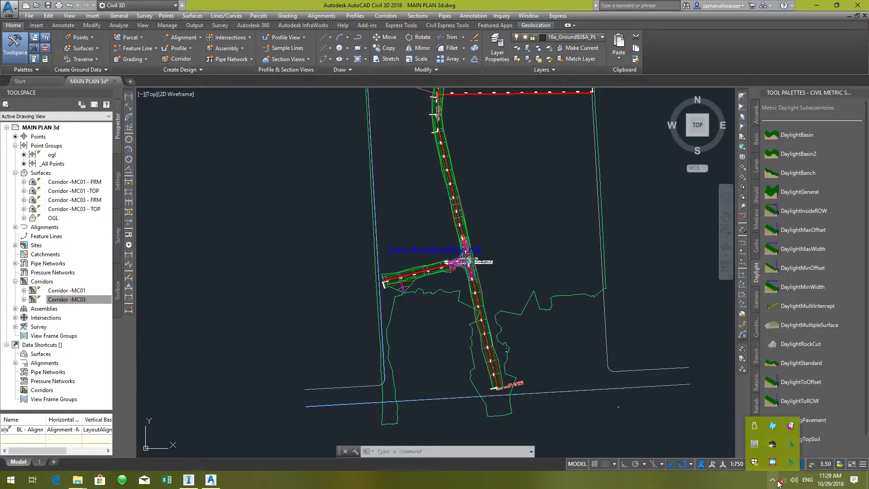